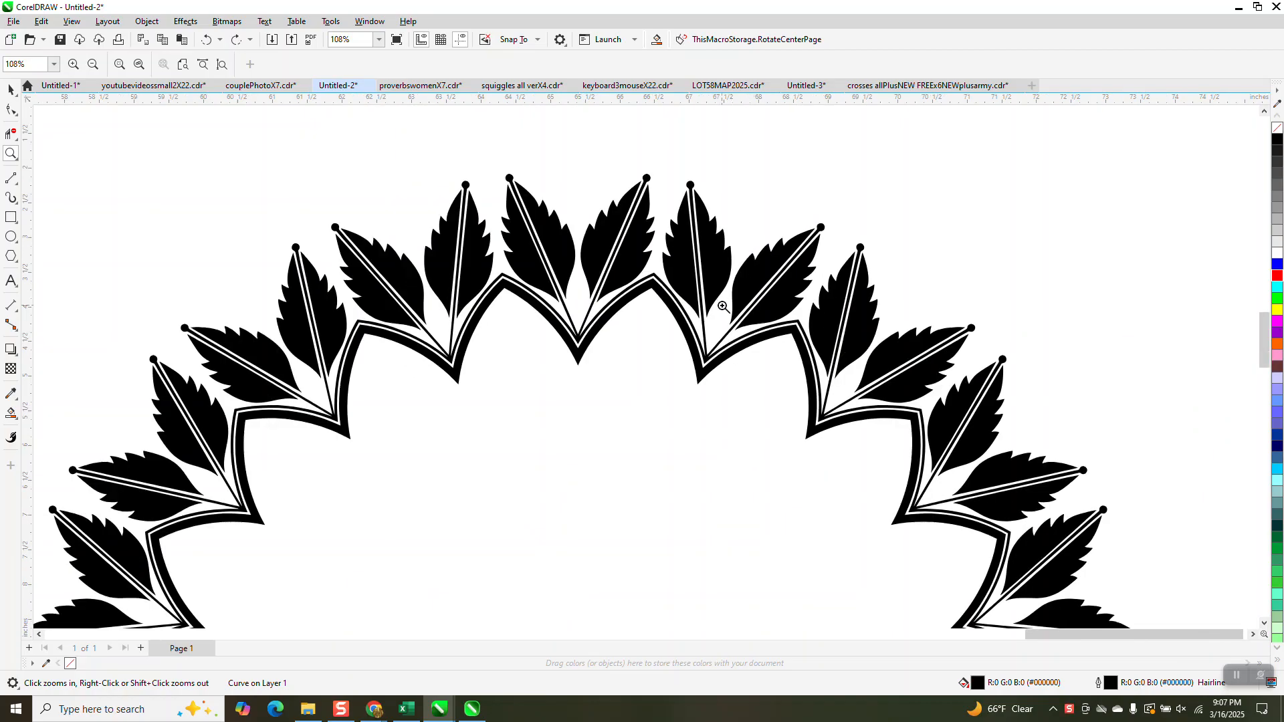
{"action": "scroll", "coordinate": [479, 407], "scroll_direction": "down", "scroll_amount": 2}
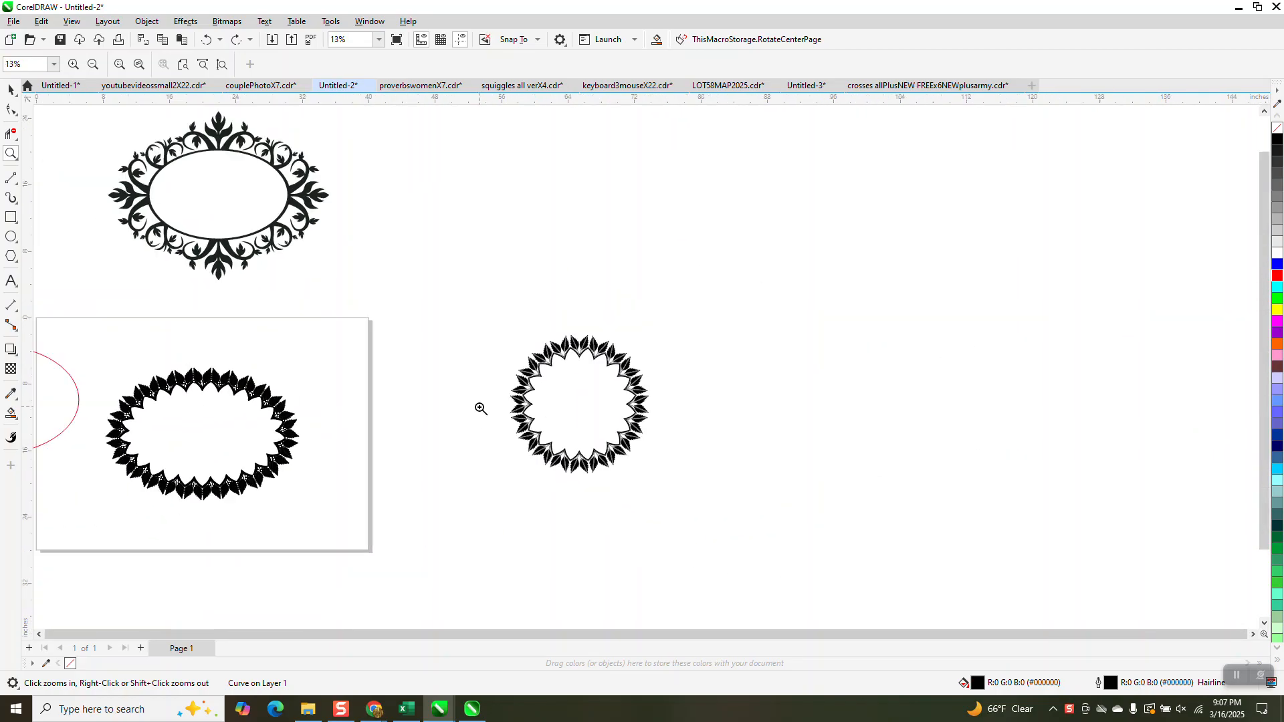
Move the oval leaf frame off the page, beside the ornate oval frame, and delete the leftover outlines on the page
{"action": "left_click_drag", "start_coordinate": [160, 367], "coordinate": [290, 416]}
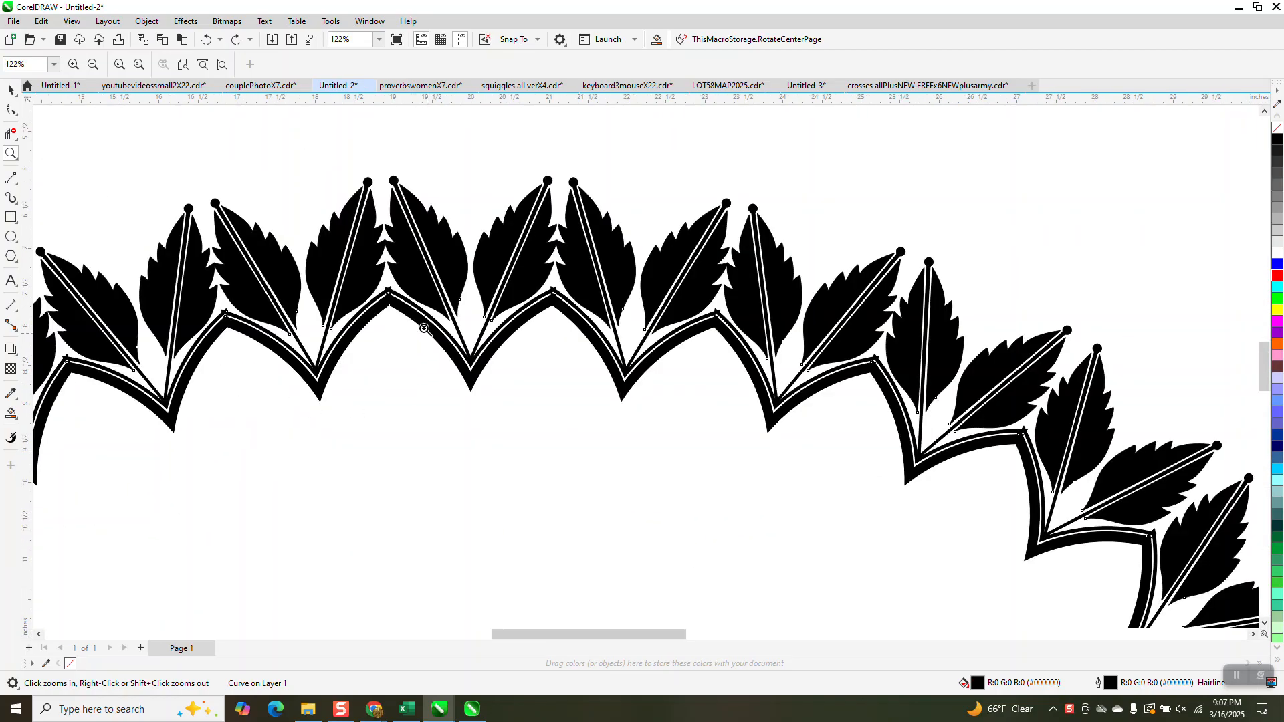
{"action": "left_click_drag", "start_coordinate": [376, 283], "coordinate": [419, 315]}
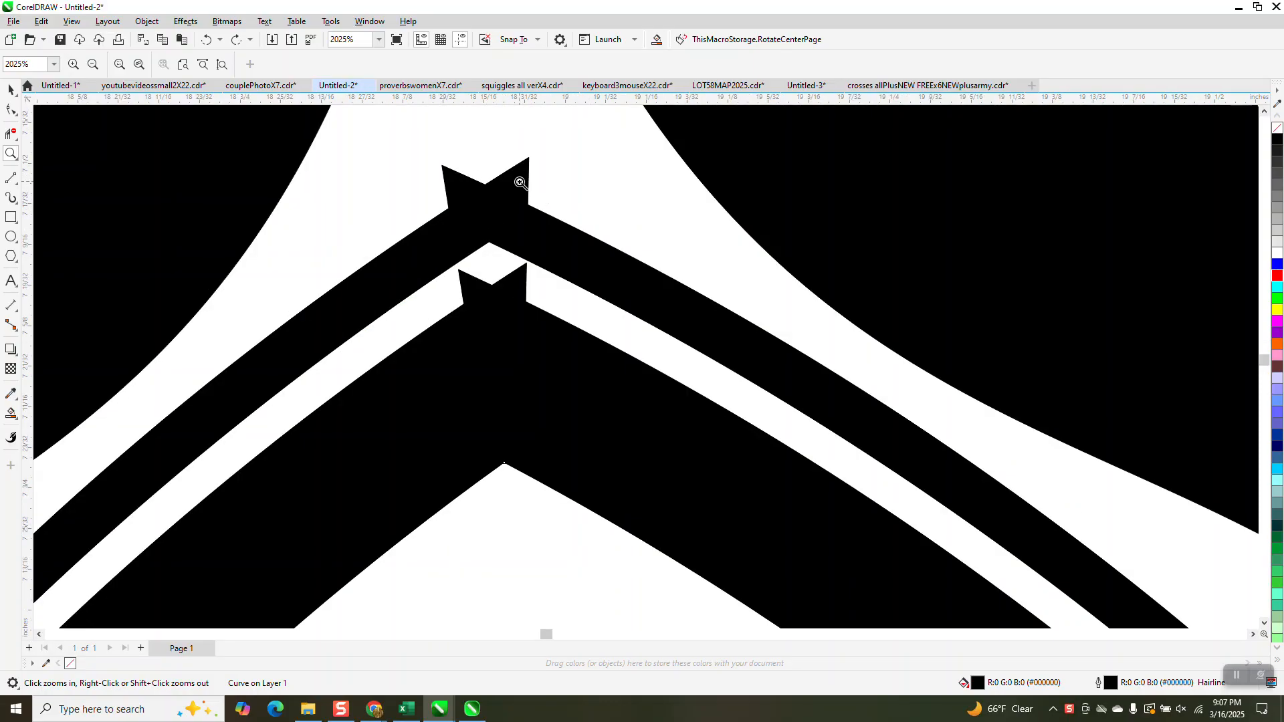
{"action": "scroll", "coordinate": [520, 182], "scroll_direction": "down", "scroll_amount": 6}
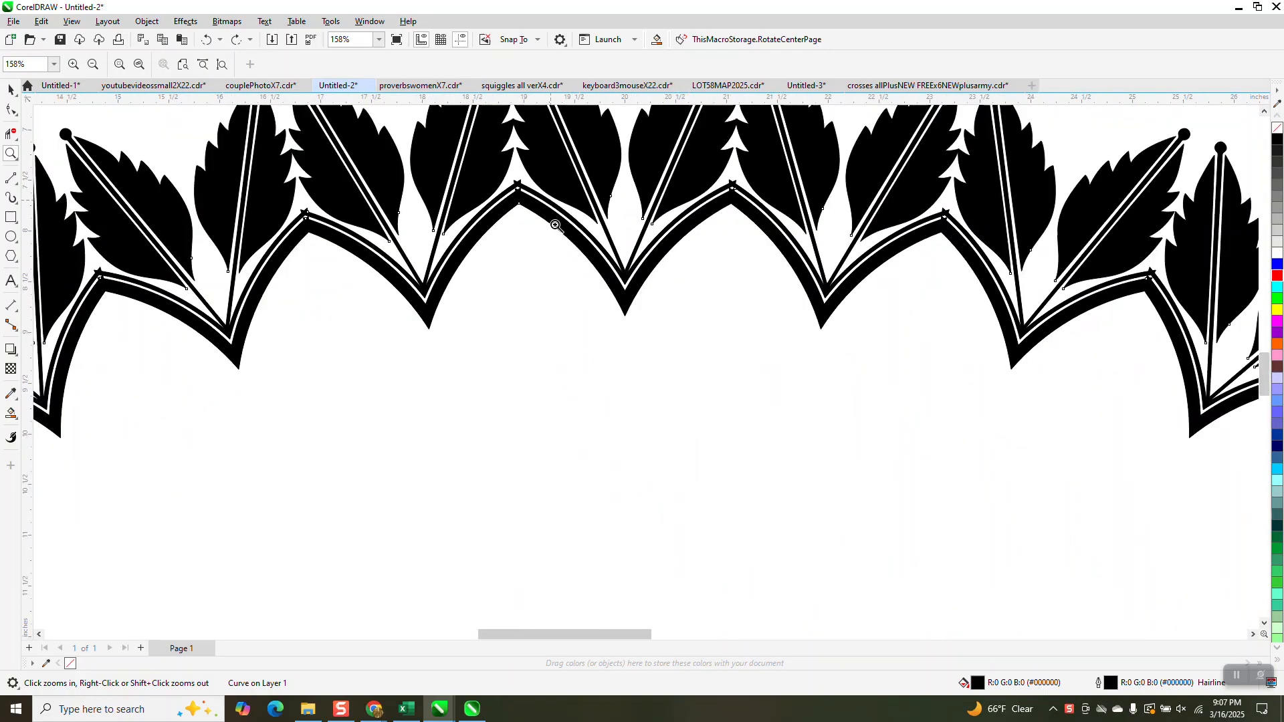
{"action": "scroll", "coordinate": [556, 225], "scroll_direction": "down", "scroll_amount": 5}
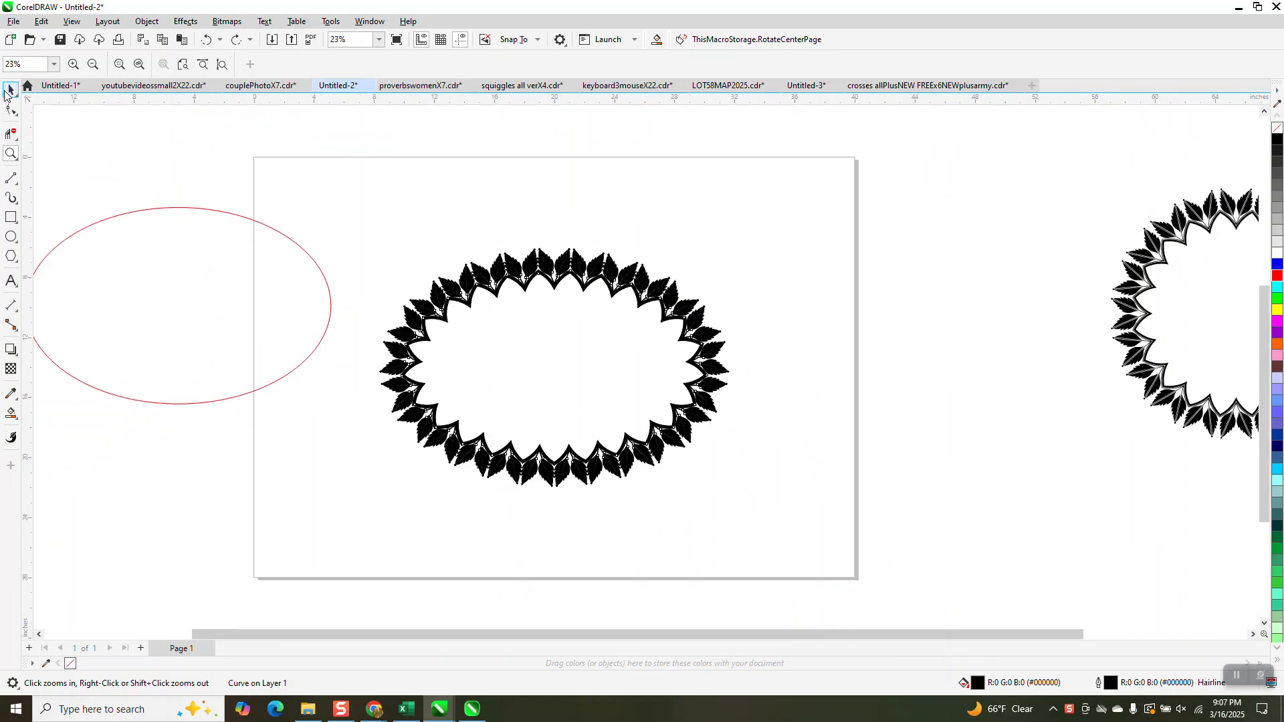
{"action": "left_click", "coordinate": [8, 90]}
{"action": "scroll", "coordinate": [525, 370], "scroll_direction": "down", "scroll_amount": 2}
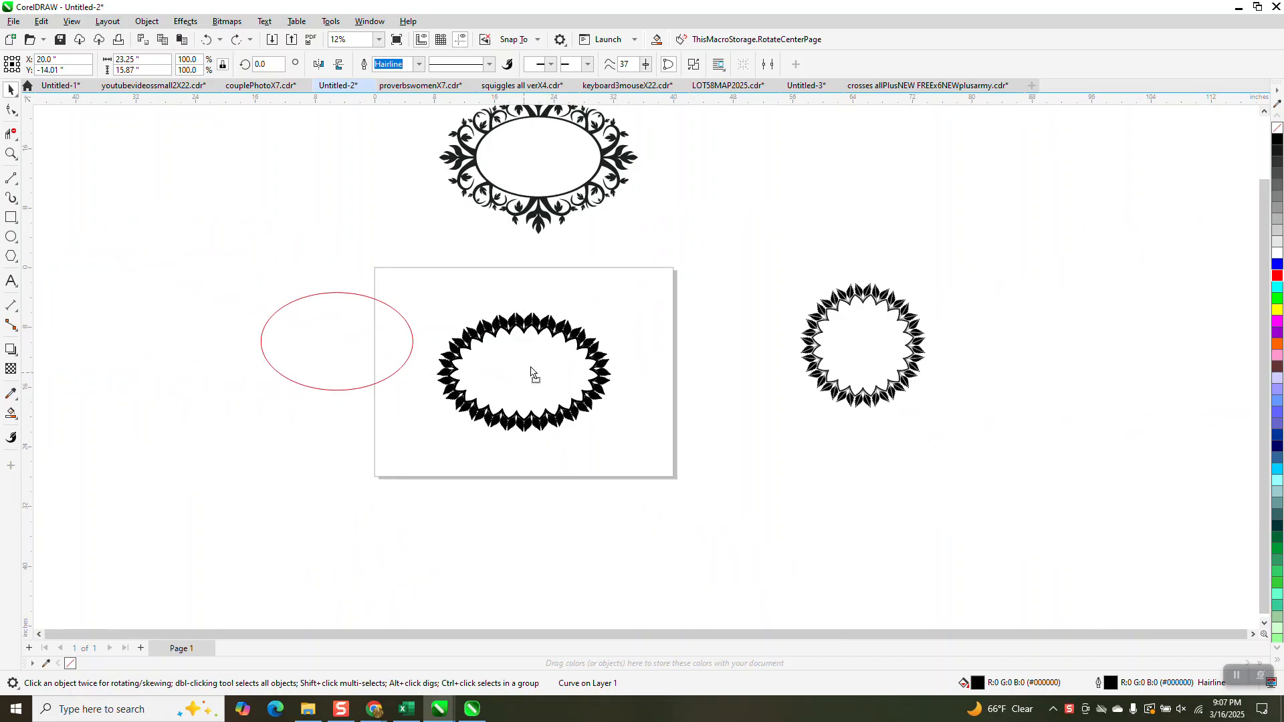
{"action": "left_click_drag", "start_coordinate": [533, 372], "coordinate": [737, 163]}
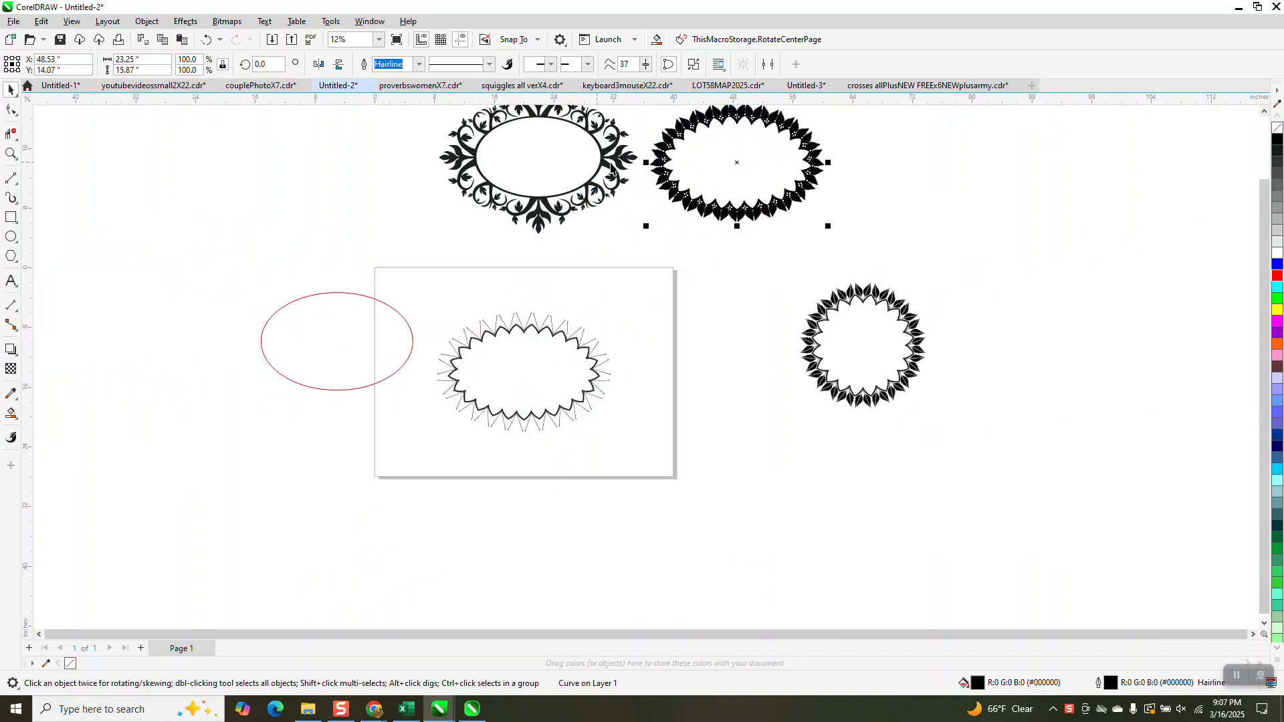
{"action": "left_click", "coordinate": [882, 311]}
{"action": "left_click_drag", "start_coordinate": [426, 304], "coordinate": [671, 457]}
{"action": "key", "text": "Delete"}
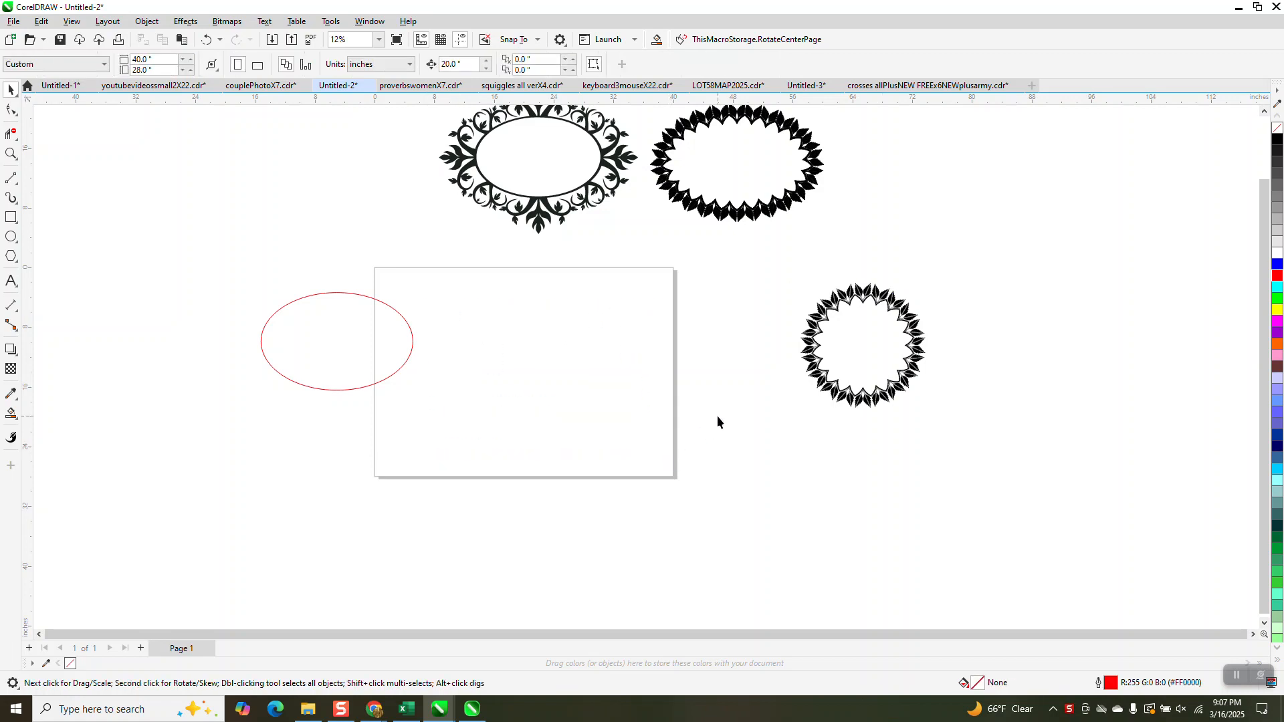
Duplicate the round leaf frame and center the copy on the page
{"action": "left_click", "coordinate": [863, 303]}
{"action": "key", "text": "ctrl+d"}
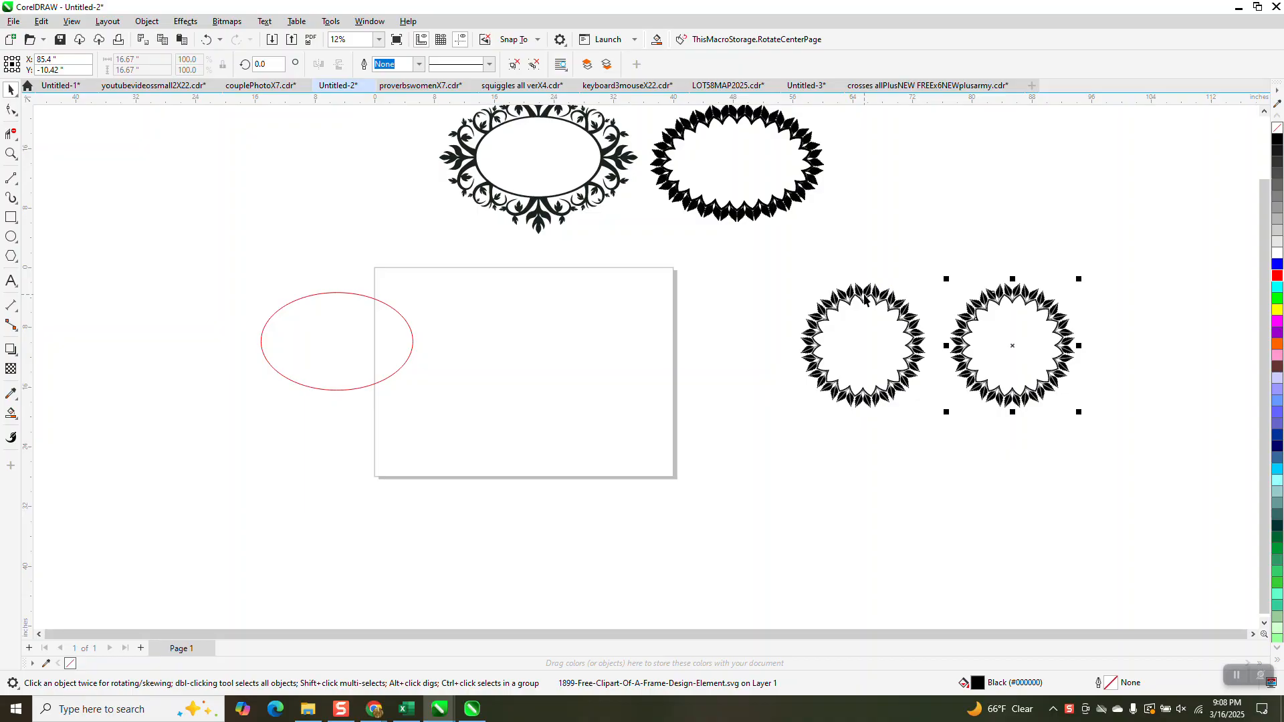
{"action": "key", "text": "p"}
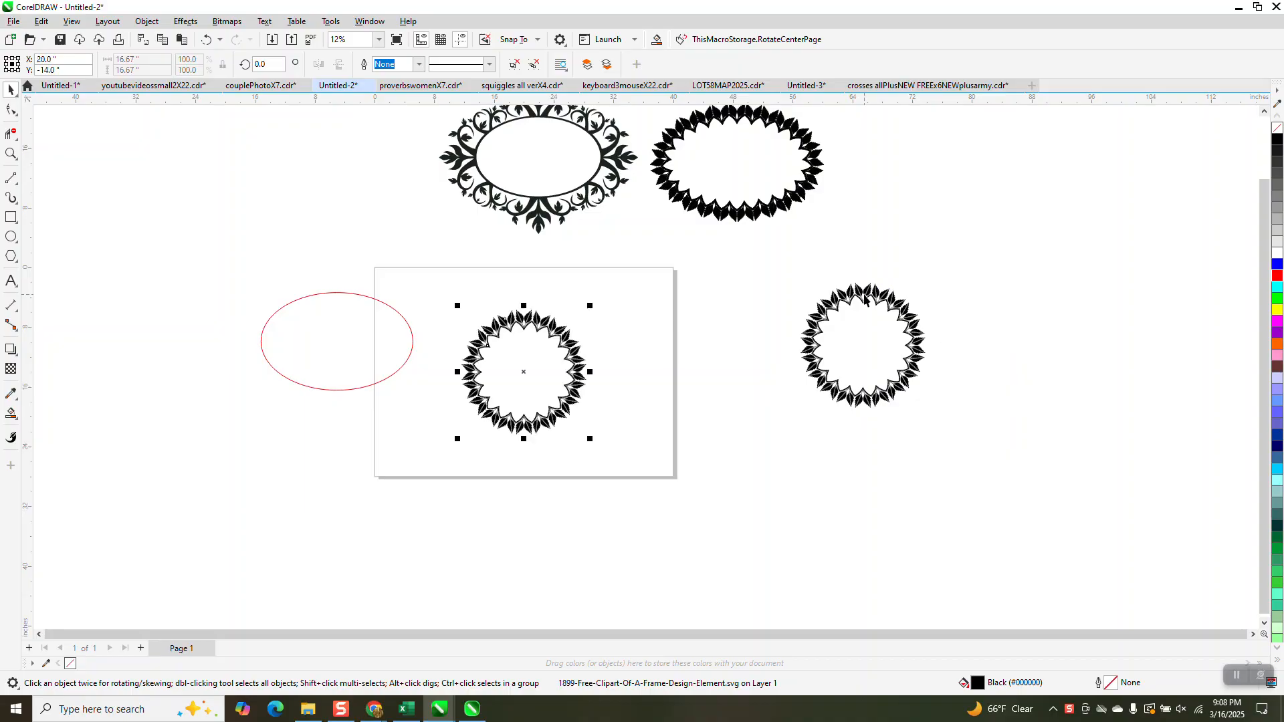
Draw a vertical line about 21.44 inches long and center it on the page through the round leaf frame
{"action": "left_click", "coordinate": [12, 153]}
{"action": "left_click_drag", "start_coordinate": [487, 301], "coordinate": [576, 360]}
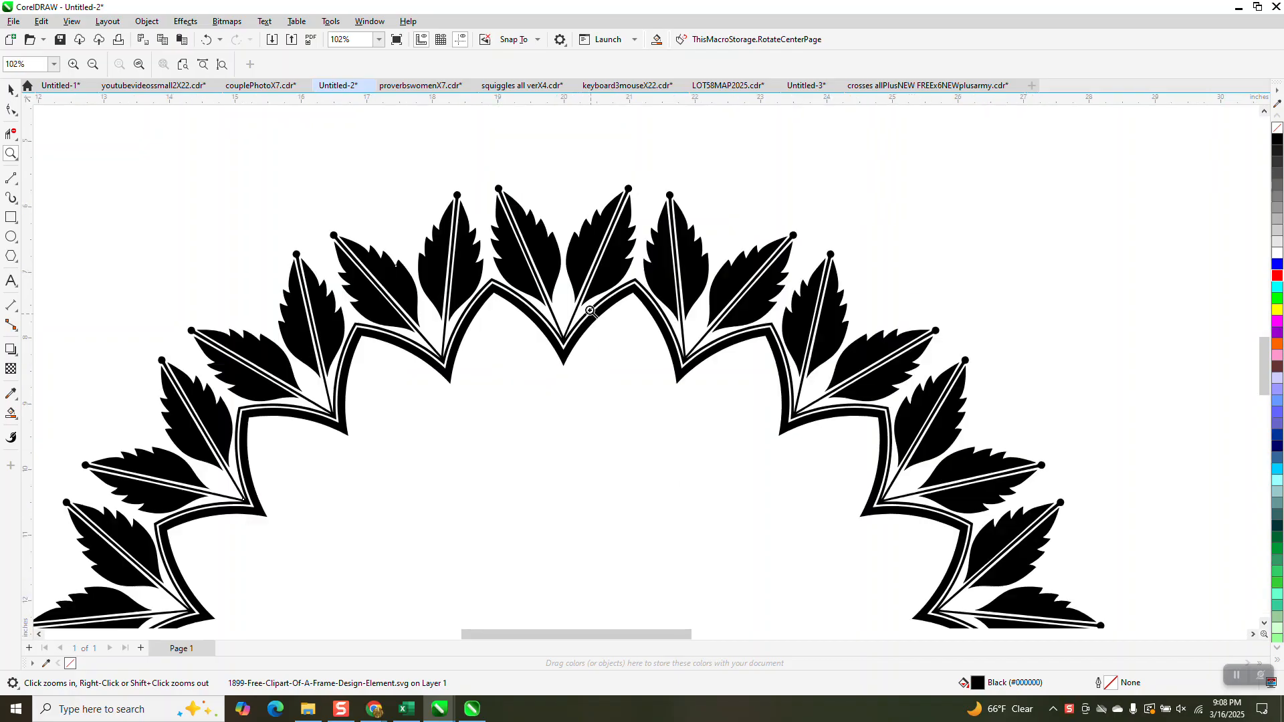
{"action": "left_click", "coordinate": [11, 177]}
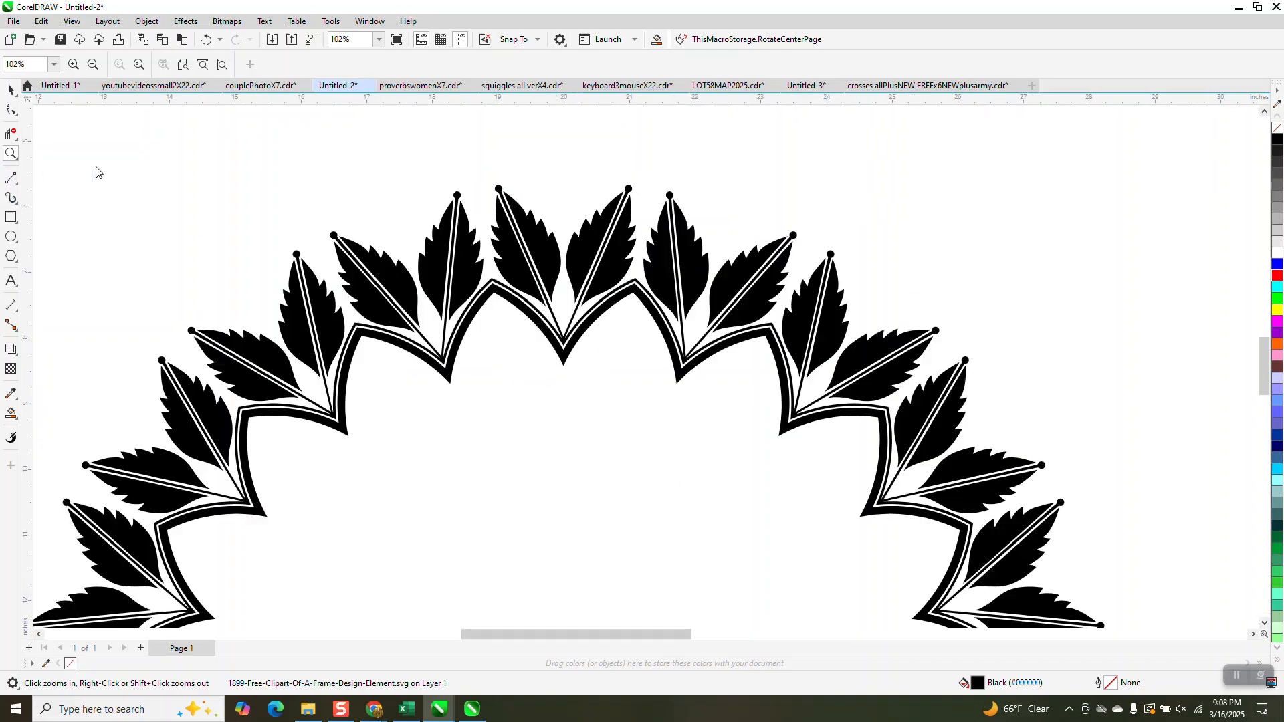
{"action": "scroll", "coordinate": [516, 230], "scroll_direction": "down", "scroll_amount": 5}
{"action": "mouse_move", "coordinate": [744, 177]}
{"action": "left_mouse_down"}
{"action": "mouse_move", "coordinate": [791, 430]}
{"action": "mouse_move", "coordinate": [768, 565]}
{"action": "mouse_move", "coordinate": [761, 555]}
{"action": "left_mouse_up"}
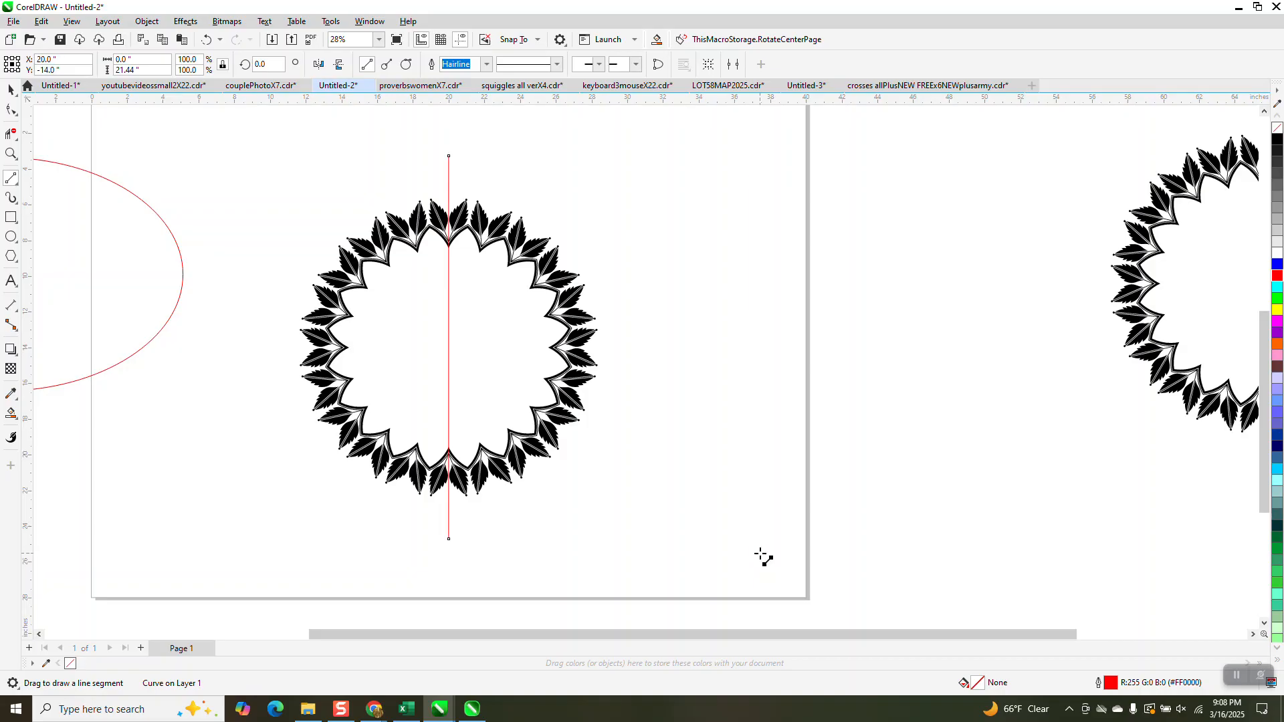
{"action": "key", "text": "p"}
Rotate the line 9 degrees and add a horizontally mirrored copy, checking that both lines cross the frame's border peaks
{"action": "type", "text": "9"}
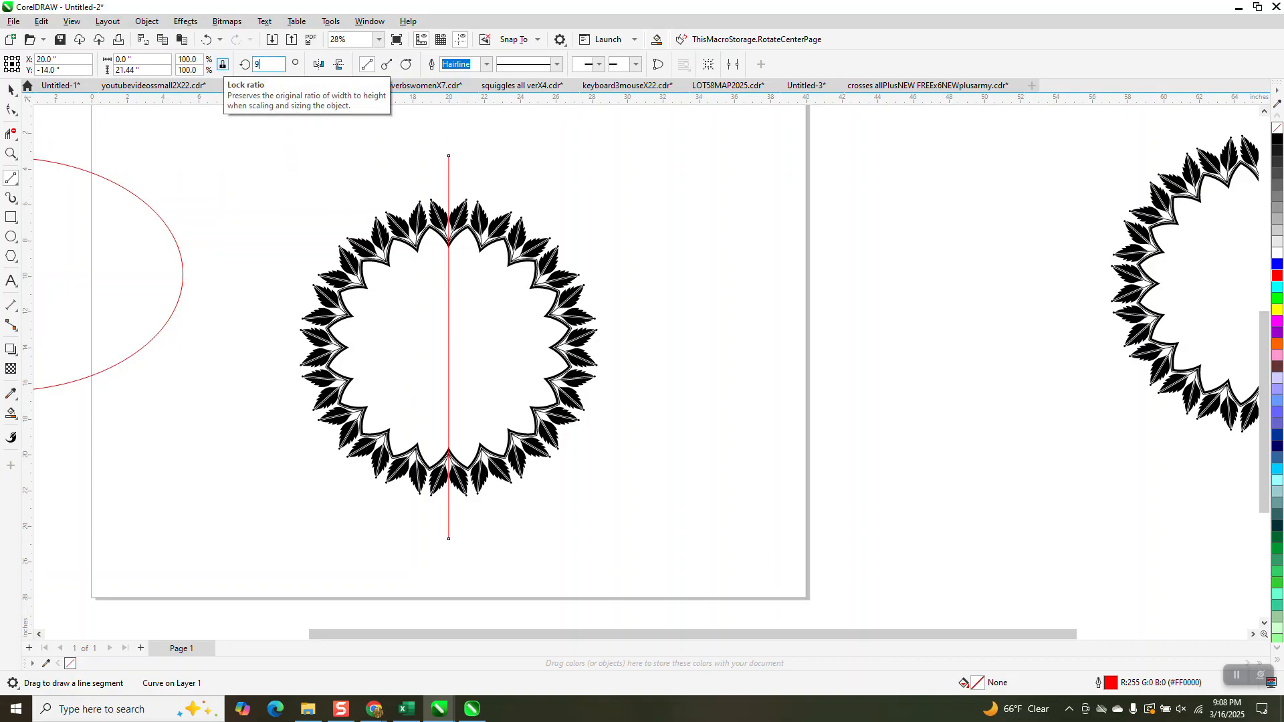
{"action": "key", "text": "Return"}
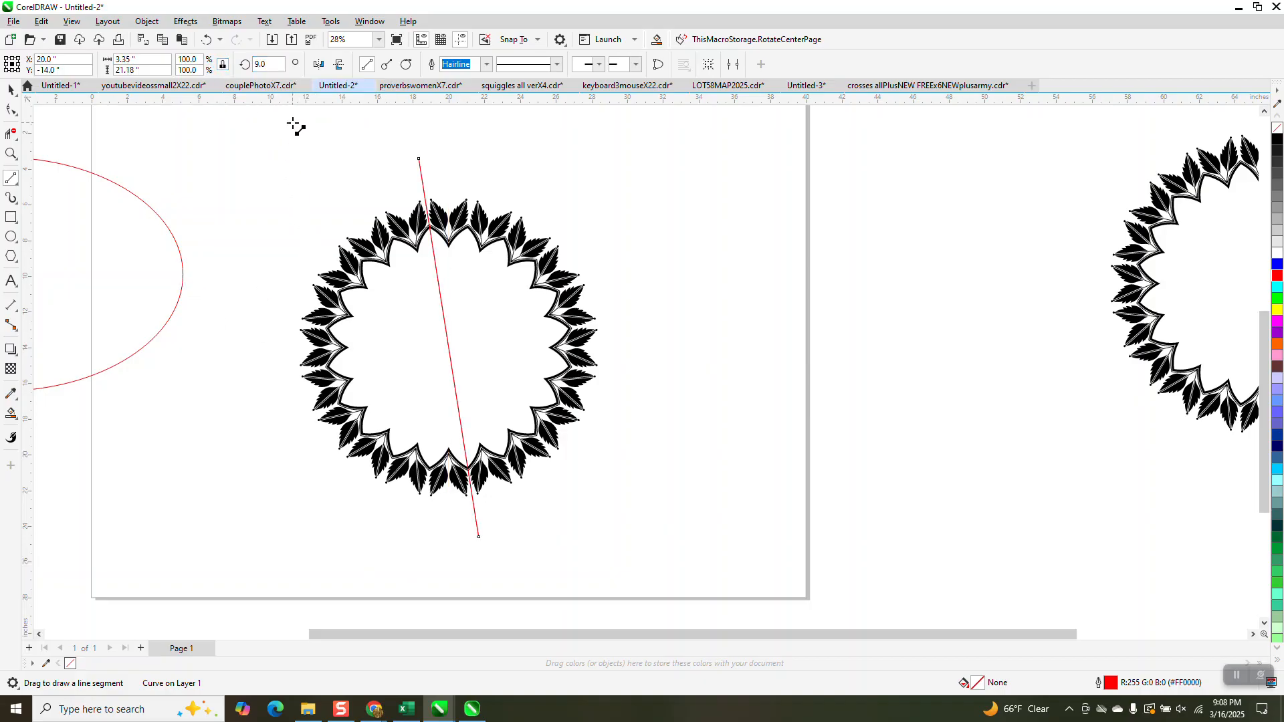
{"action": "left_click", "coordinate": [318, 64]}
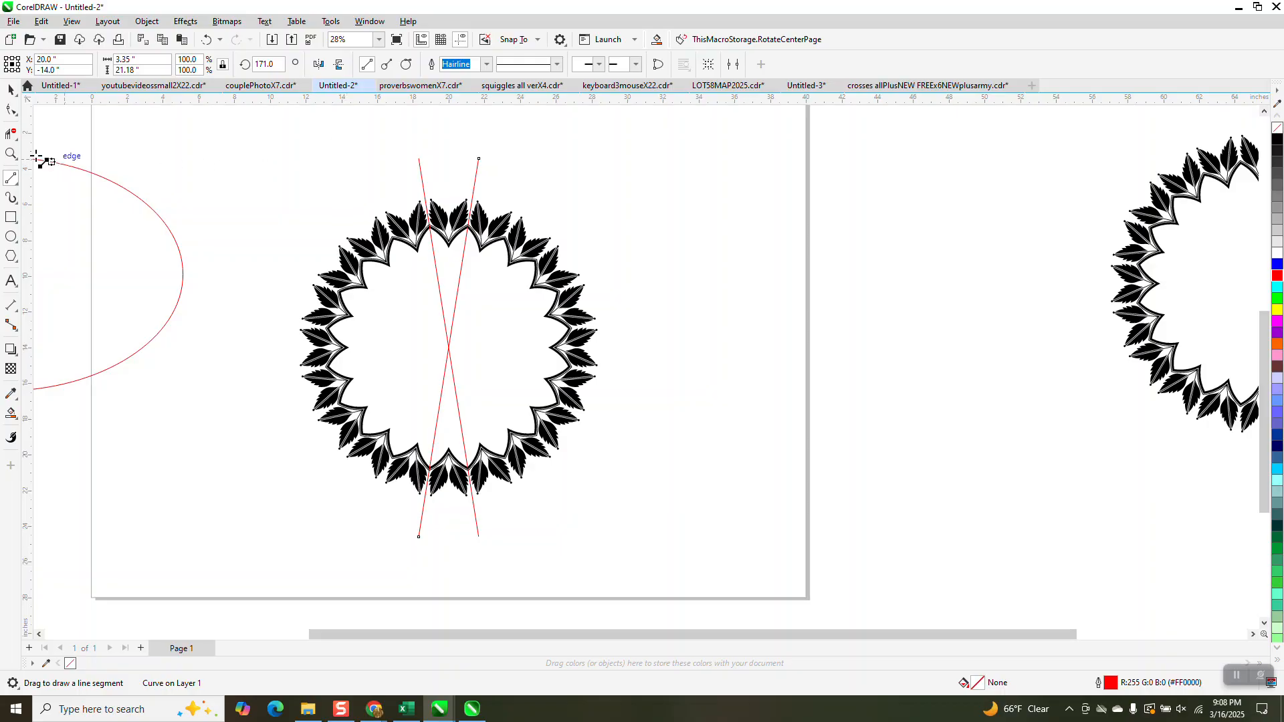
{"action": "left_click", "coordinate": [11, 154]}
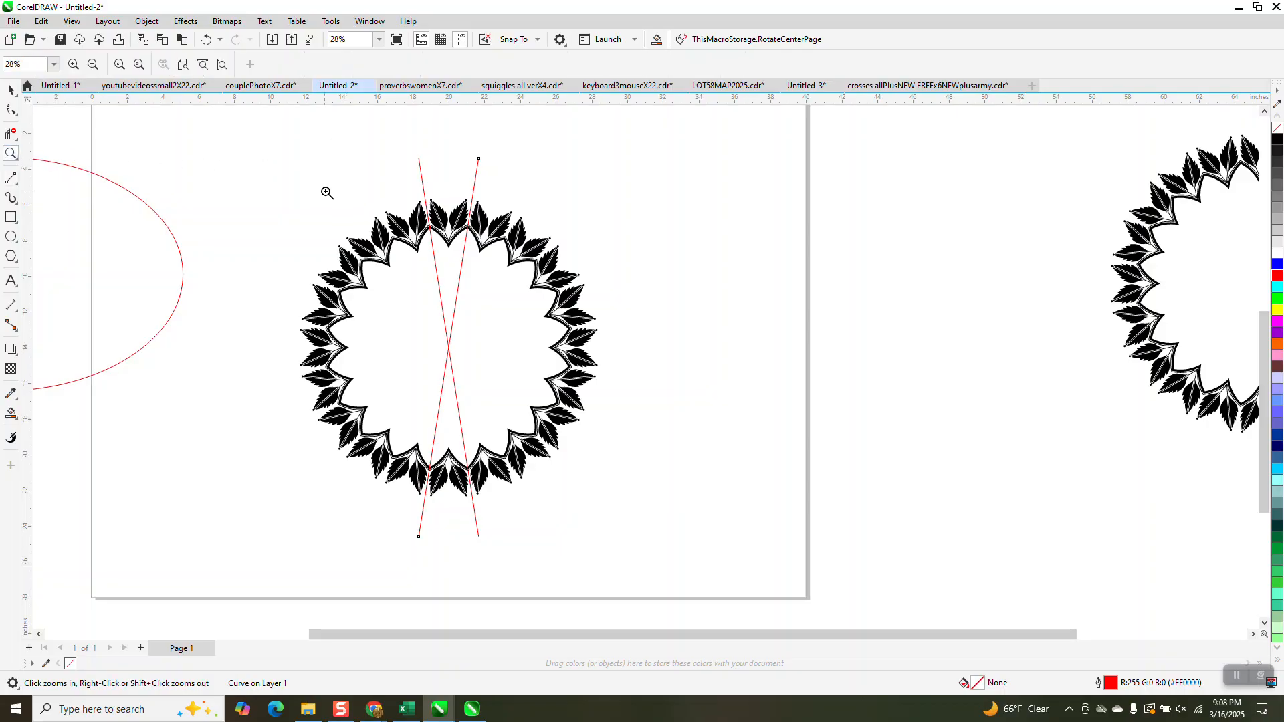
{"action": "left_click_drag", "start_coordinate": [344, 192], "coordinate": [534, 285]}
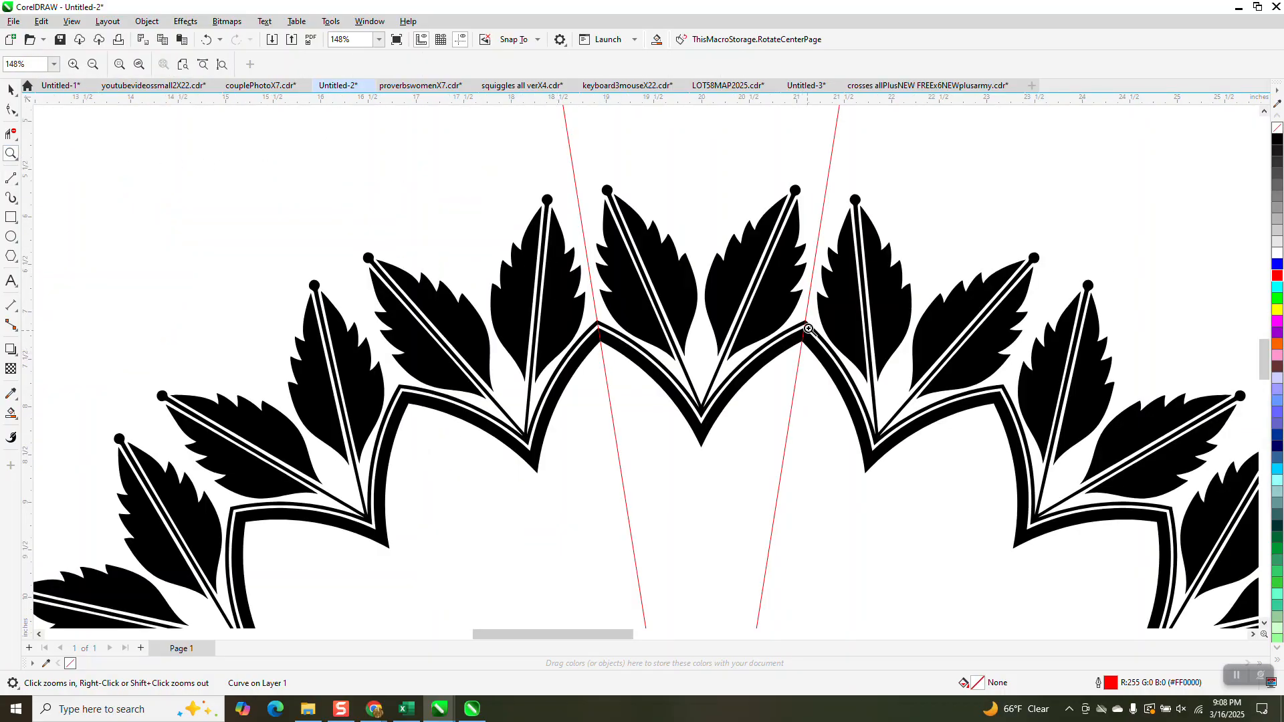
{"action": "scroll", "coordinate": [619, 350], "scroll_direction": "down", "scroll_amount": 5}
{"action": "right_click", "coordinate": [574, 256]}
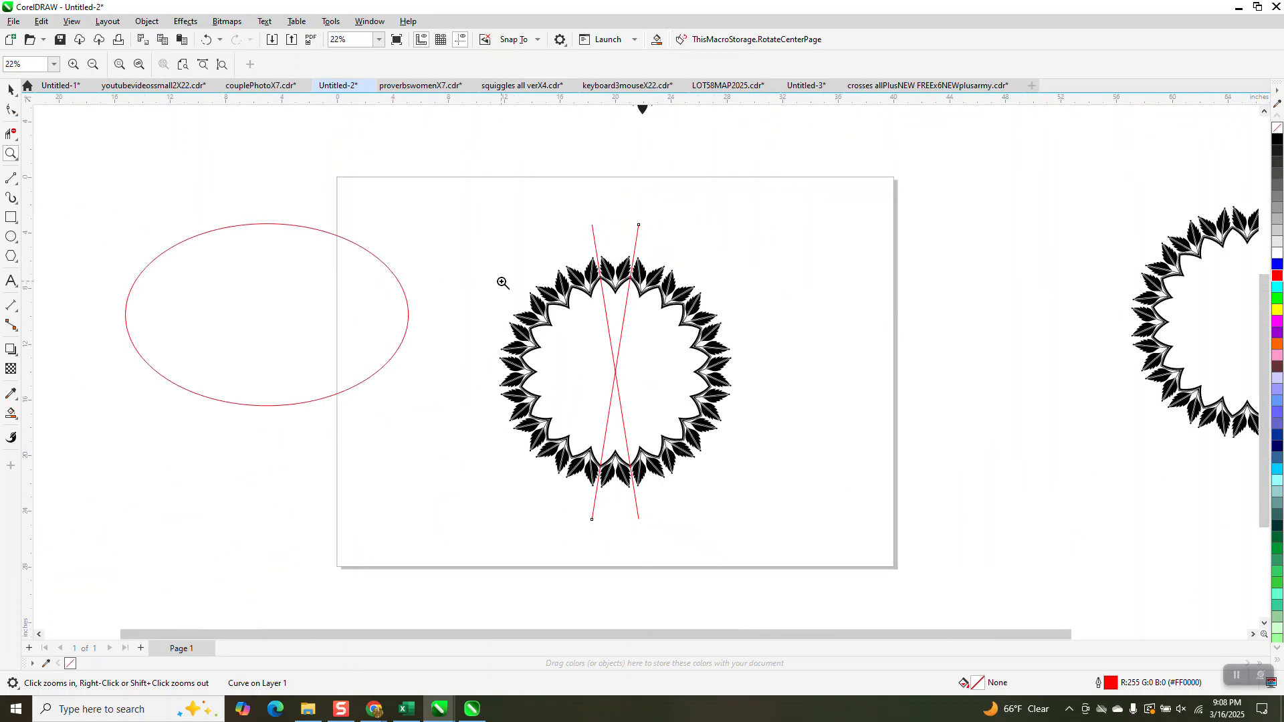
{"action": "left_click", "coordinate": [11, 133]}
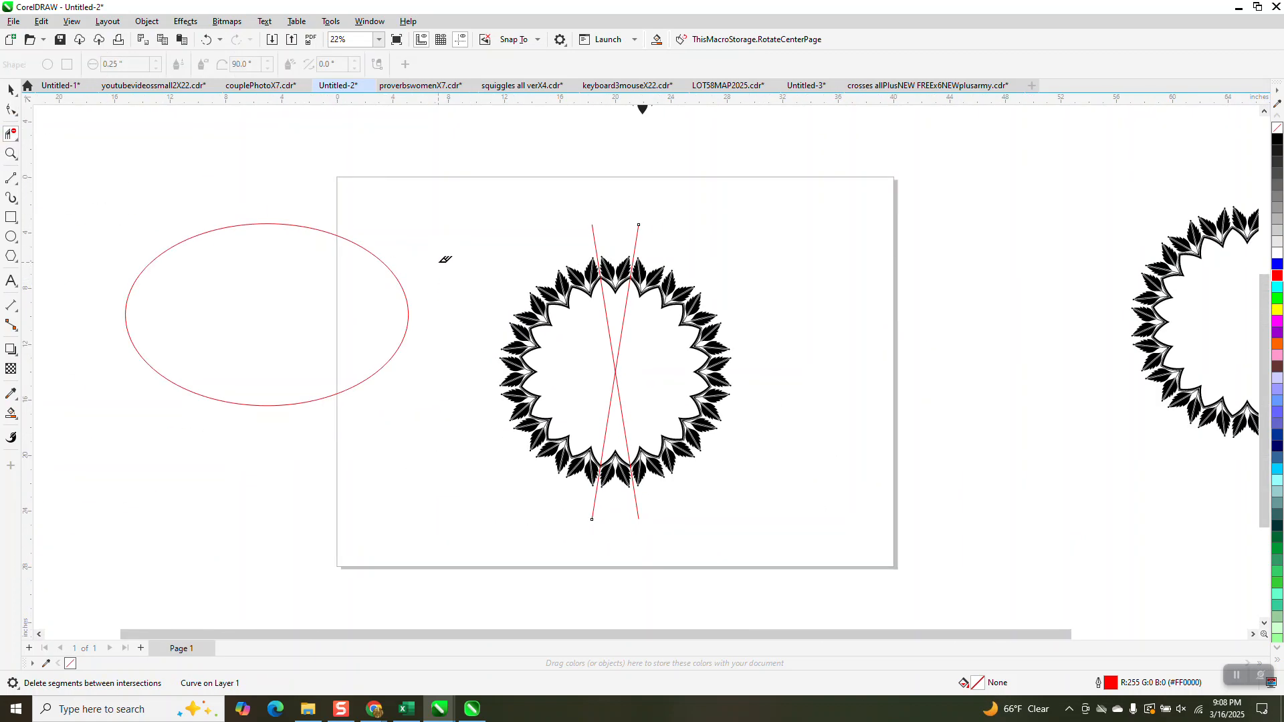
{"action": "left_click_drag", "start_coordinate": [555, 274], "coordinate": [557, 323]}
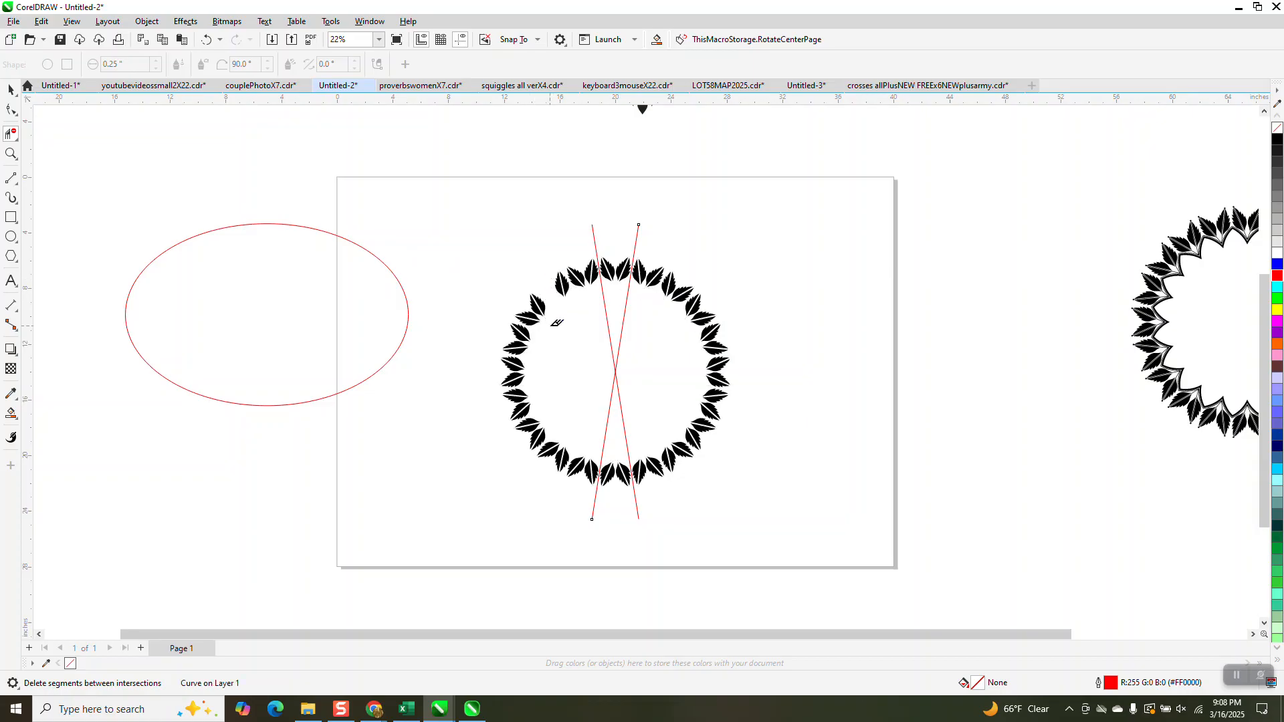
{"action": "left_click", "coordinate": [206, 39]}
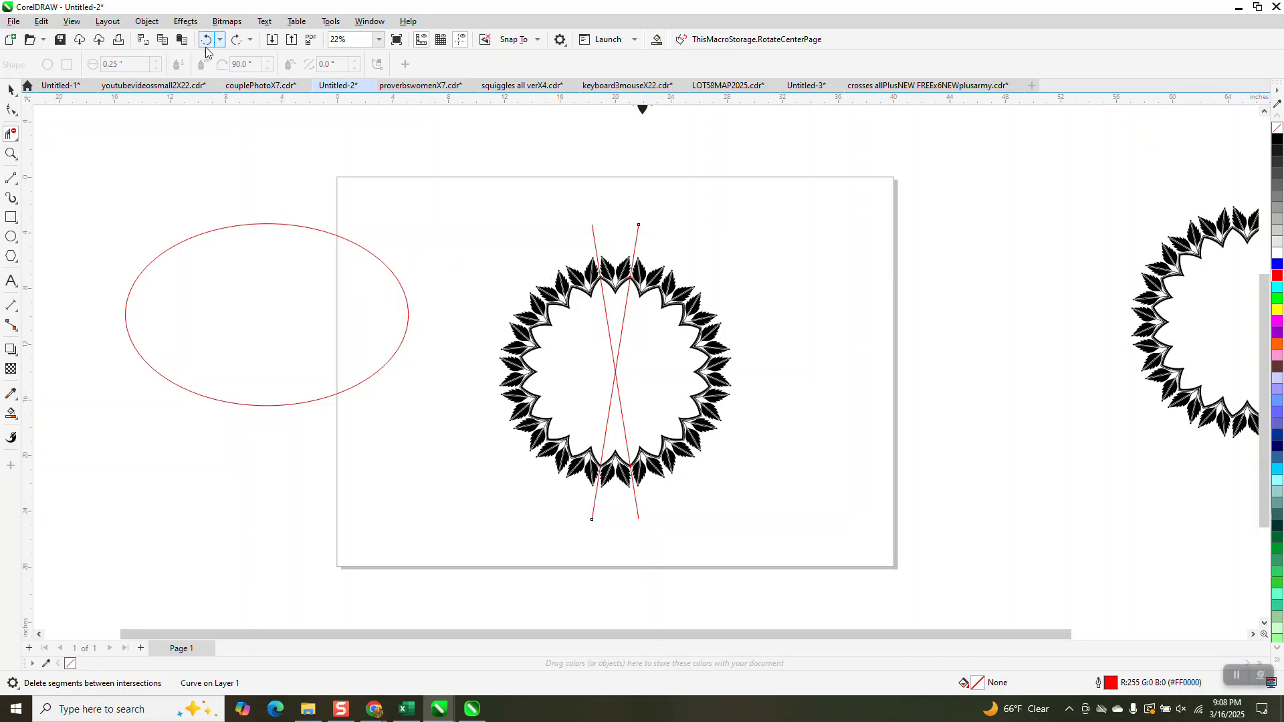
Select the centered round leaf frame and switch the display to Wireframe view
{"action": "left_click", "coordinate": [10, 89]}
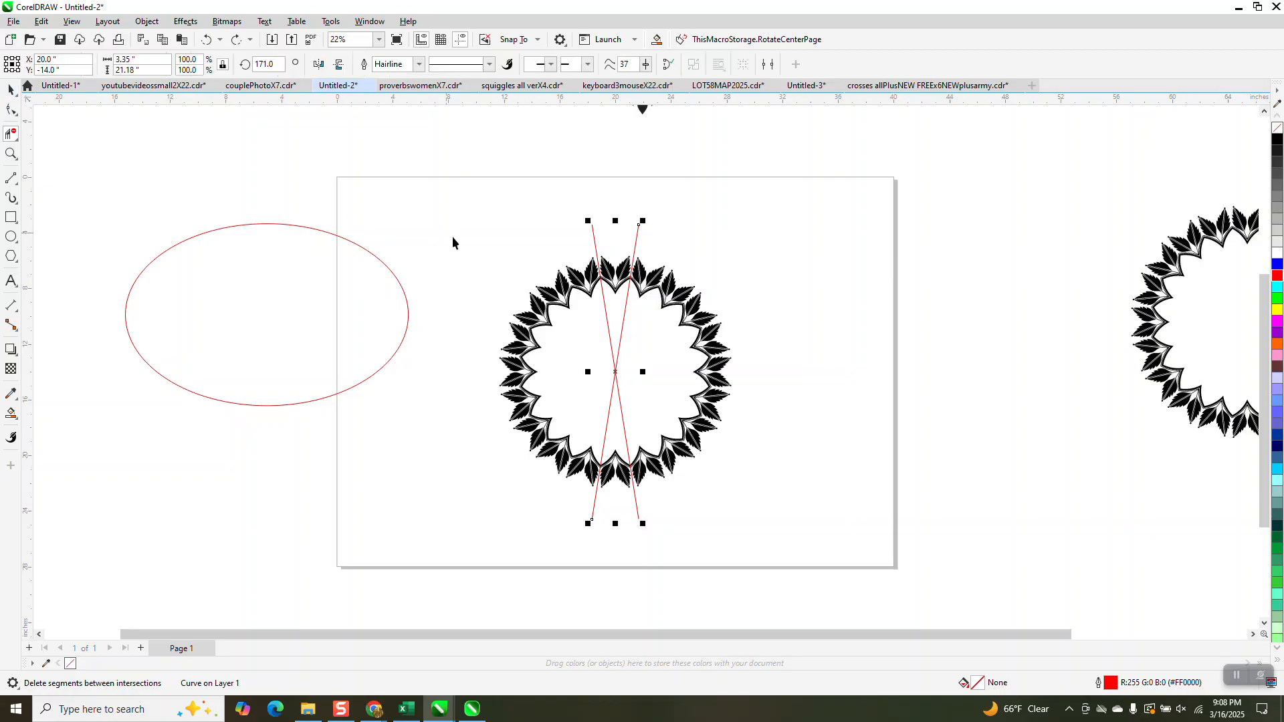
{"action": "left_click_drag", "start_coordinate": [455, 237], "coordinate": [768, 503]}
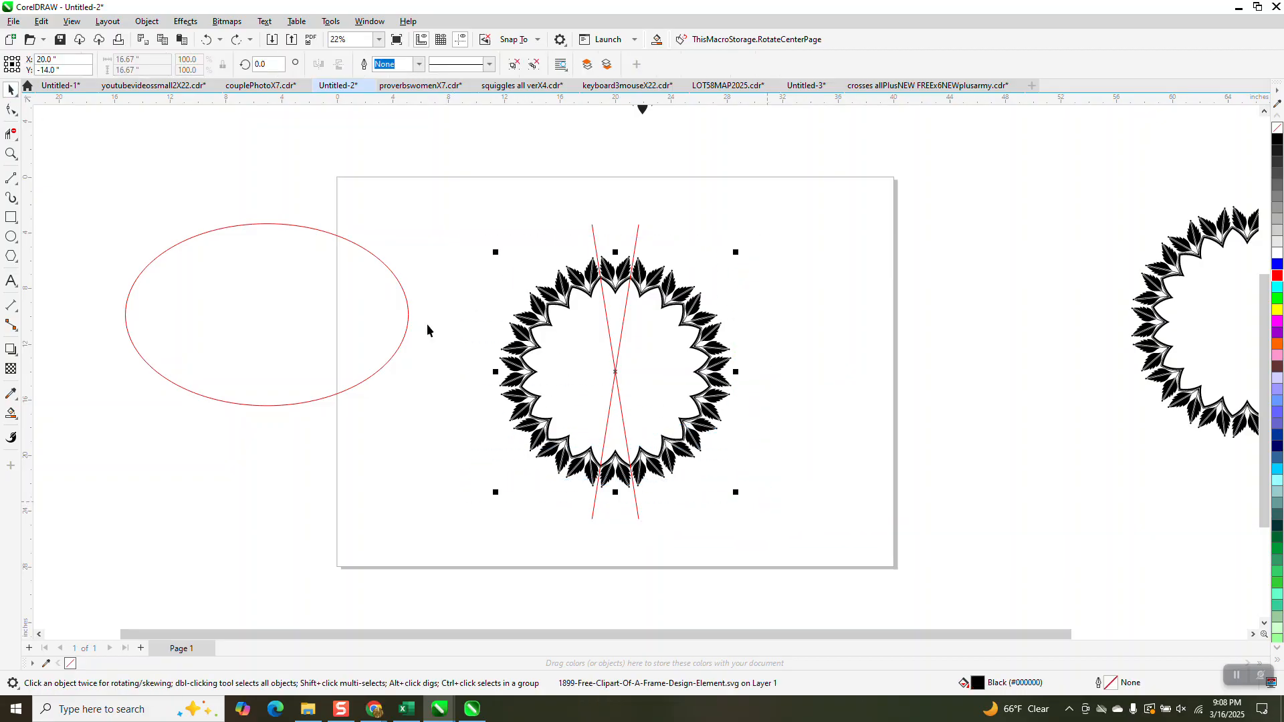
{"action": "left_click", "coordinate": [106, 21]}
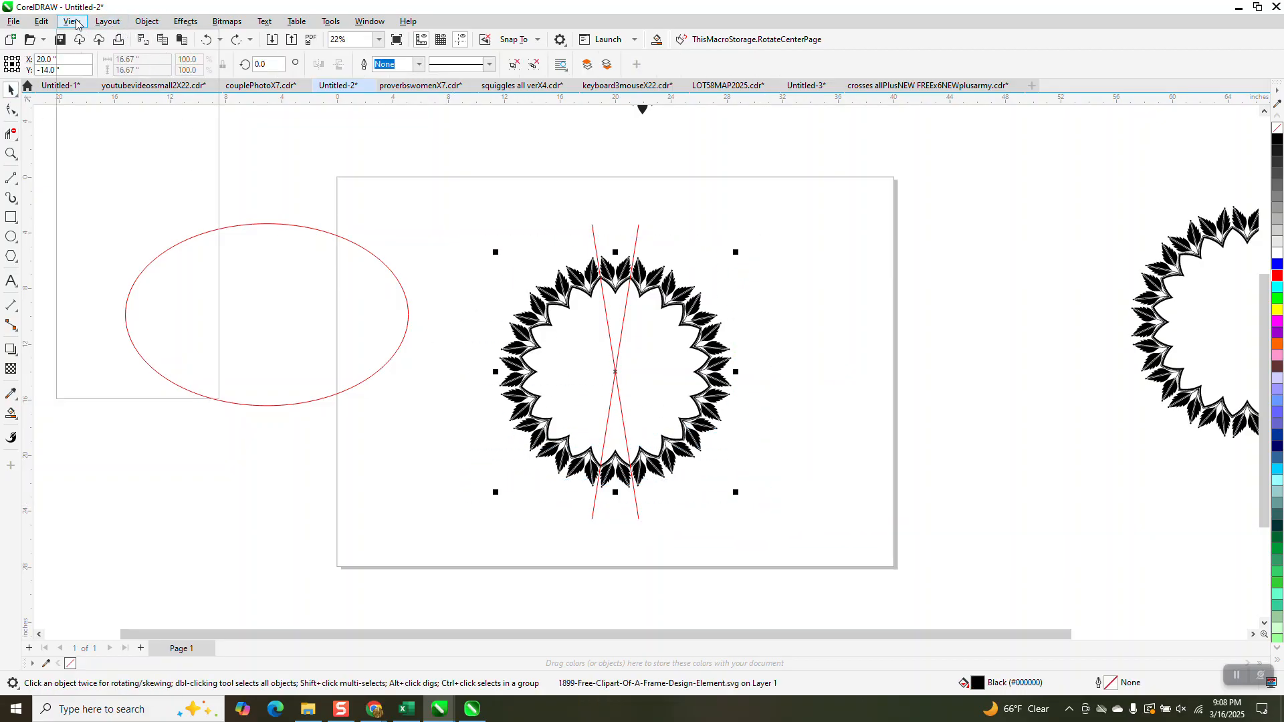
{"action": "left_click", "coordinate": [83, 37]}
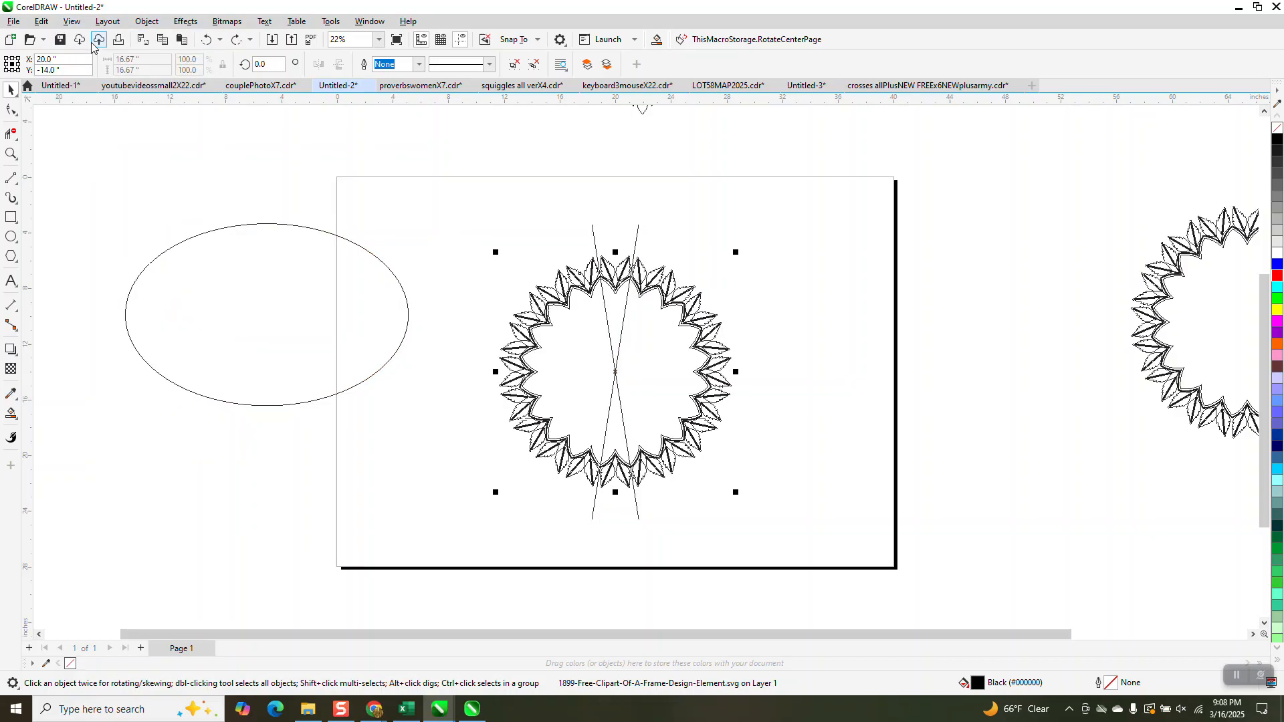
Smart-fill the leaf and border regions between the two angled lines at the frame's top with blue and no outline
{"action": "left_click", "coordinate": [11, 153]}
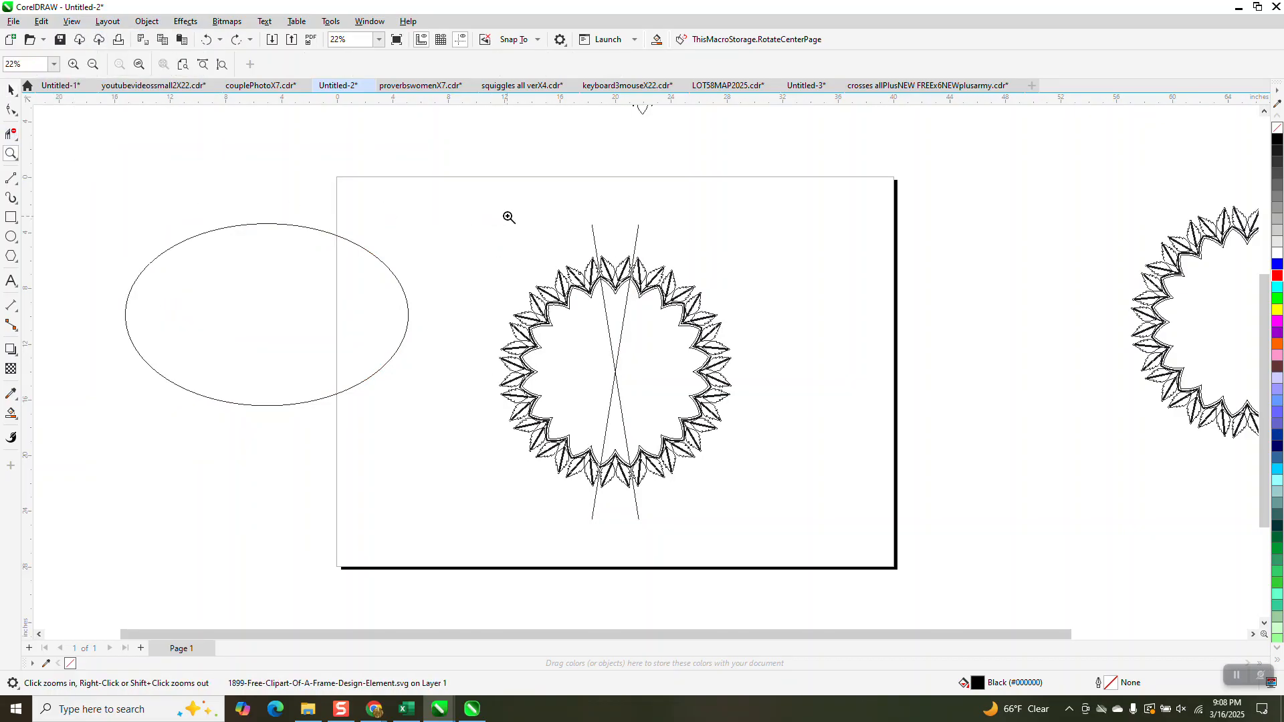
{"action": "left_click_drag", "start_coordinate": [545, 228], "coordinate": [710, 325]}
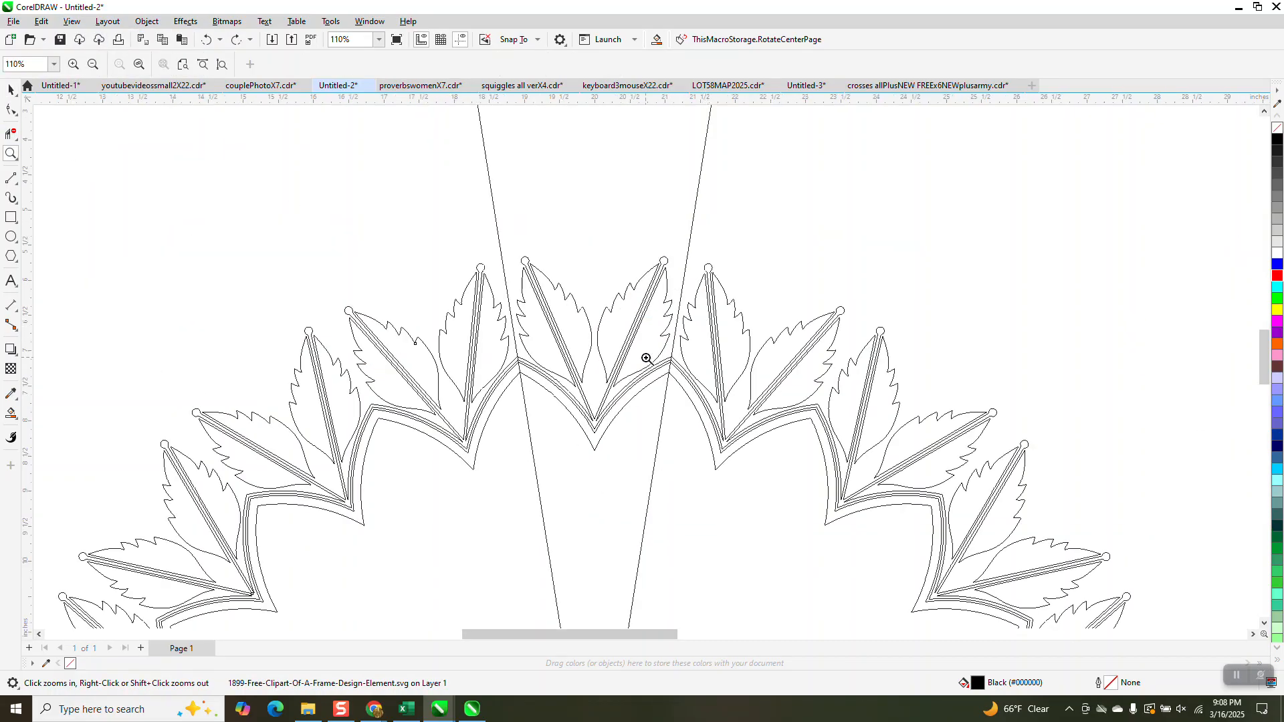
{"action": "left_click", "coordinate": [11, 413]}
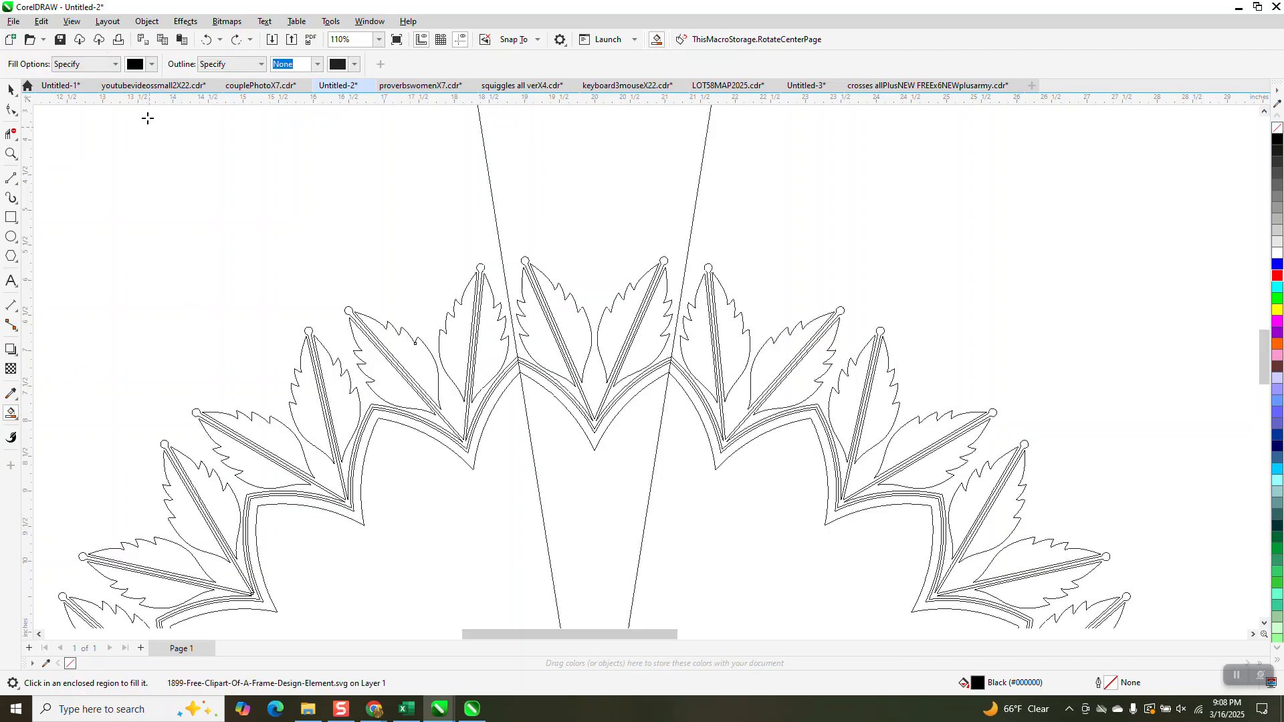
{"action": "left_click", "coordinate": [152, 64]}
{"action": "left_click", "coordinate": [194, 148]}
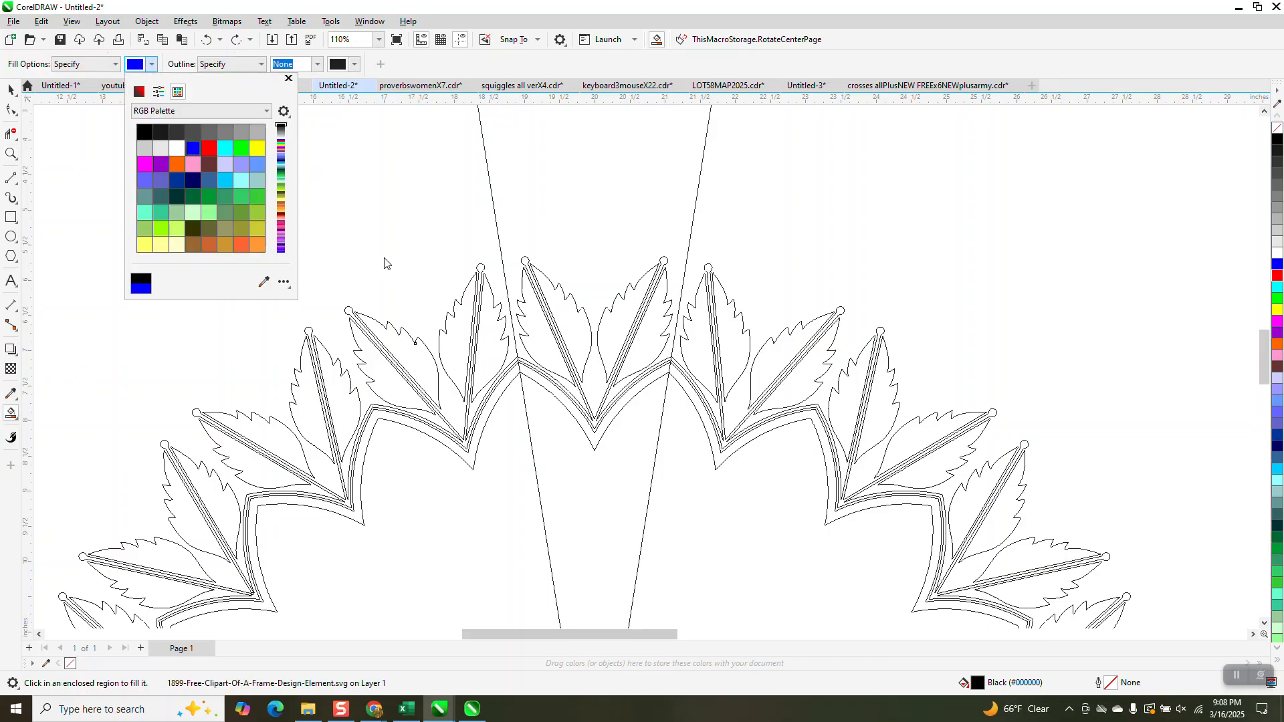
{"action": "left_click", "coordinate": [643, 353]}
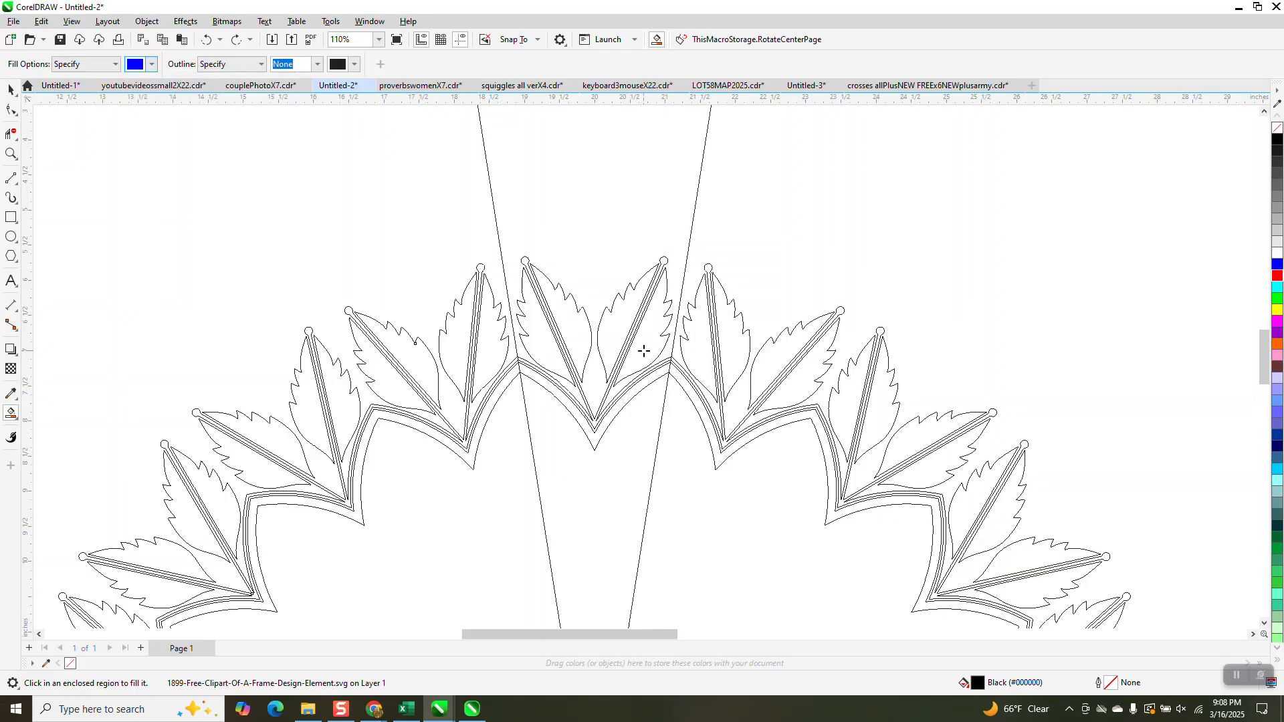
{"action": "left_click", "coordinate": [643, 351]}
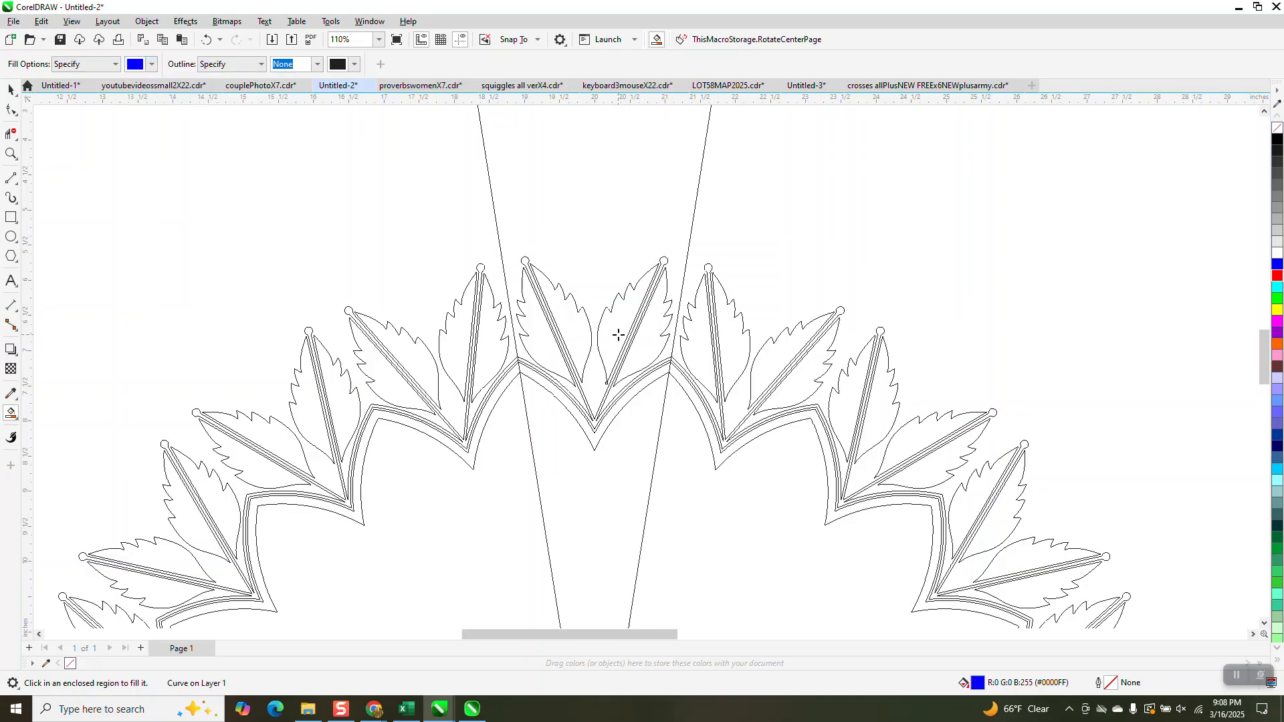
{"action": "left_click", "coordinate": [577, 332]}
Place the filled leaf motif at the page's right edge and switch the display to Enhanced view
{"action": "scroll", "coordinate": [592, 422], "scroll_direction": "down", "scroll_amount": 3}
{"action": "scroll", "coordinate": [1001, 356], "scroll_direction": "down", "scroll_amount": 1}
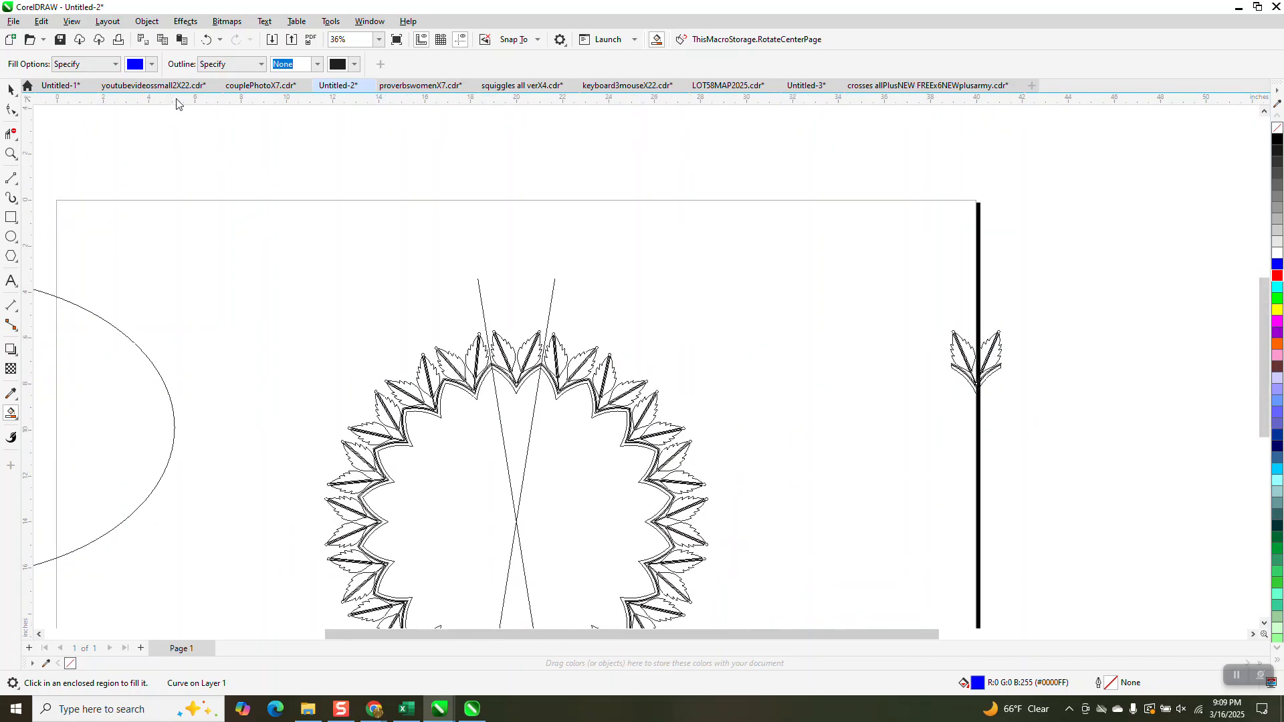
{"action": "left_click", "coordinate": [77, 22]}
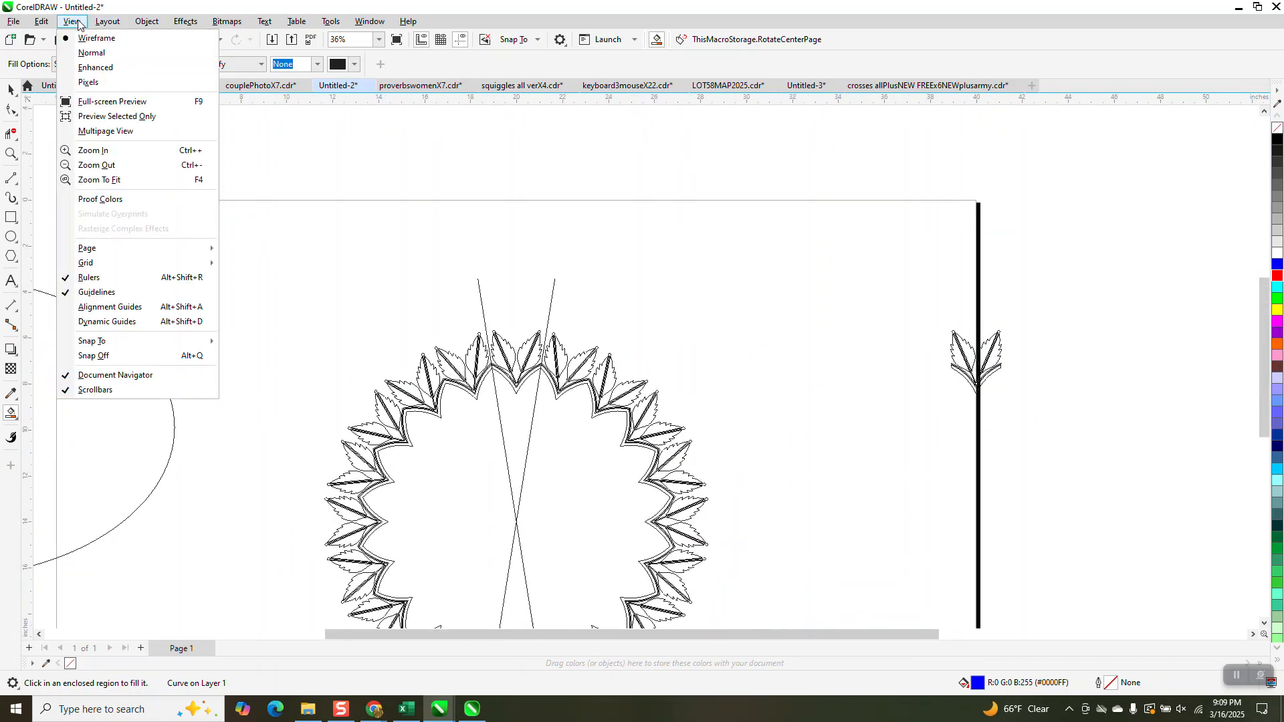
{"action": "left_click", "coordinate": [95, 67]}
{"action": "scroll", "coordinate": [527, 238], "scroll_direction": "down", "scroll_amount": 1}
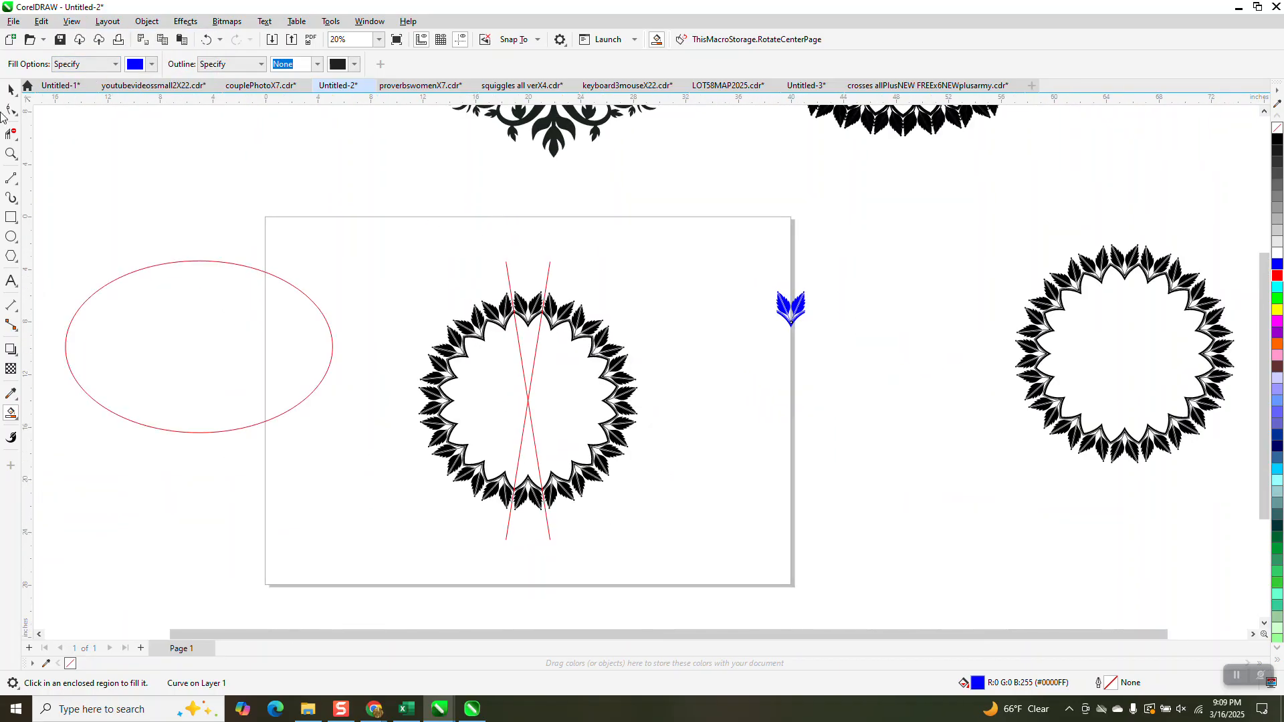
Move the centered round leaf frame and its two angled lines off the page to X -40 inches
{"action": "left_click", "coordinate": [10, 89]}
{"action": "left_click_drag", "start_coordinate": [379, 243], "coordinate": [560, 443]}
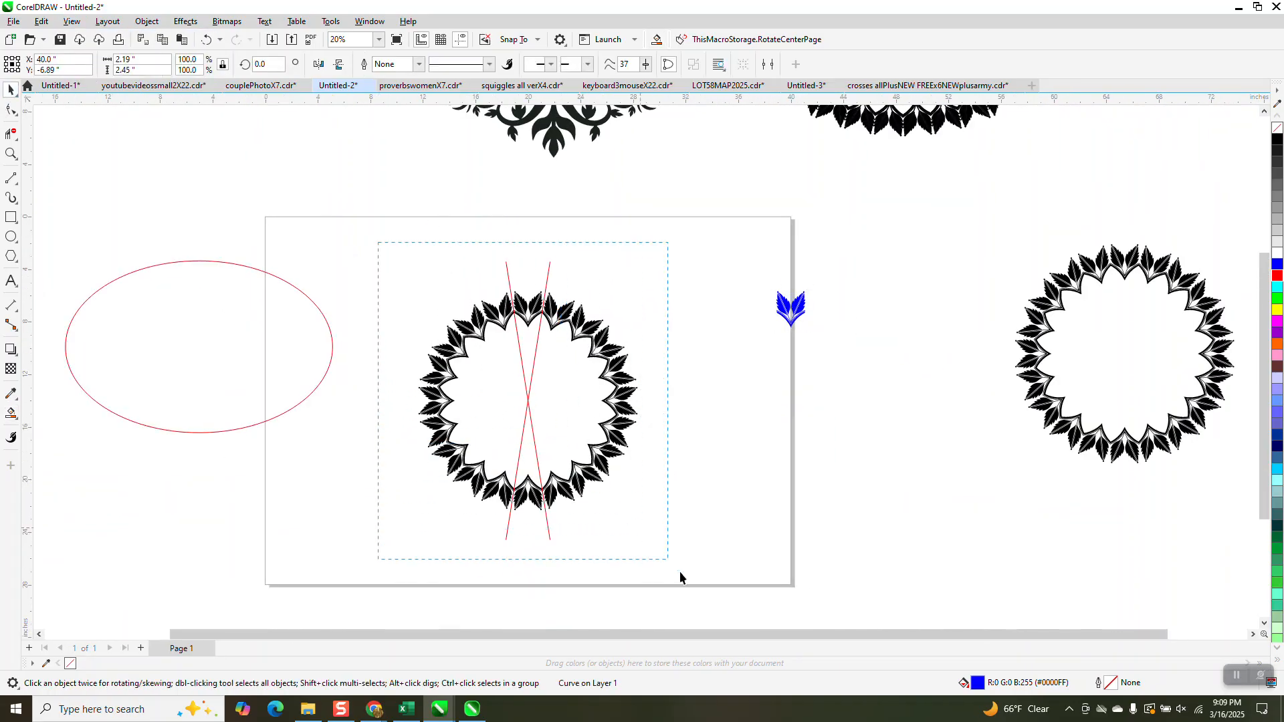
{"action": "left_click_drag", "start_coordinate": [680, 571], "coordinate": [694, 576]}
{"action": "key", "text": "Left"}
{"action": "key", "text": "Left"}
{"action": "key", "text": "Left"}
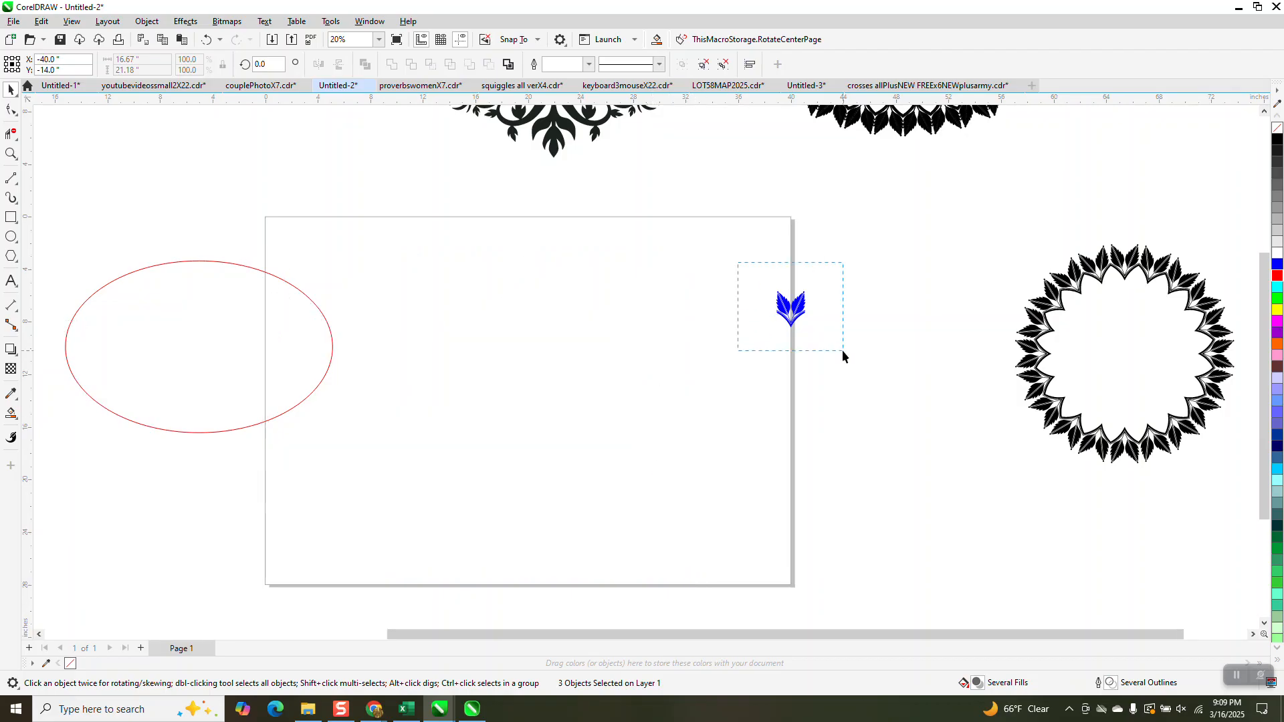
Fill all pieces of the blue leaf motif with black and group them
{"action": "left_click_drag", "start_coordinate": [841, 350], "coordinate": [843, 351]}
{"action": "left_click", "coordinate": [1277, 139]}
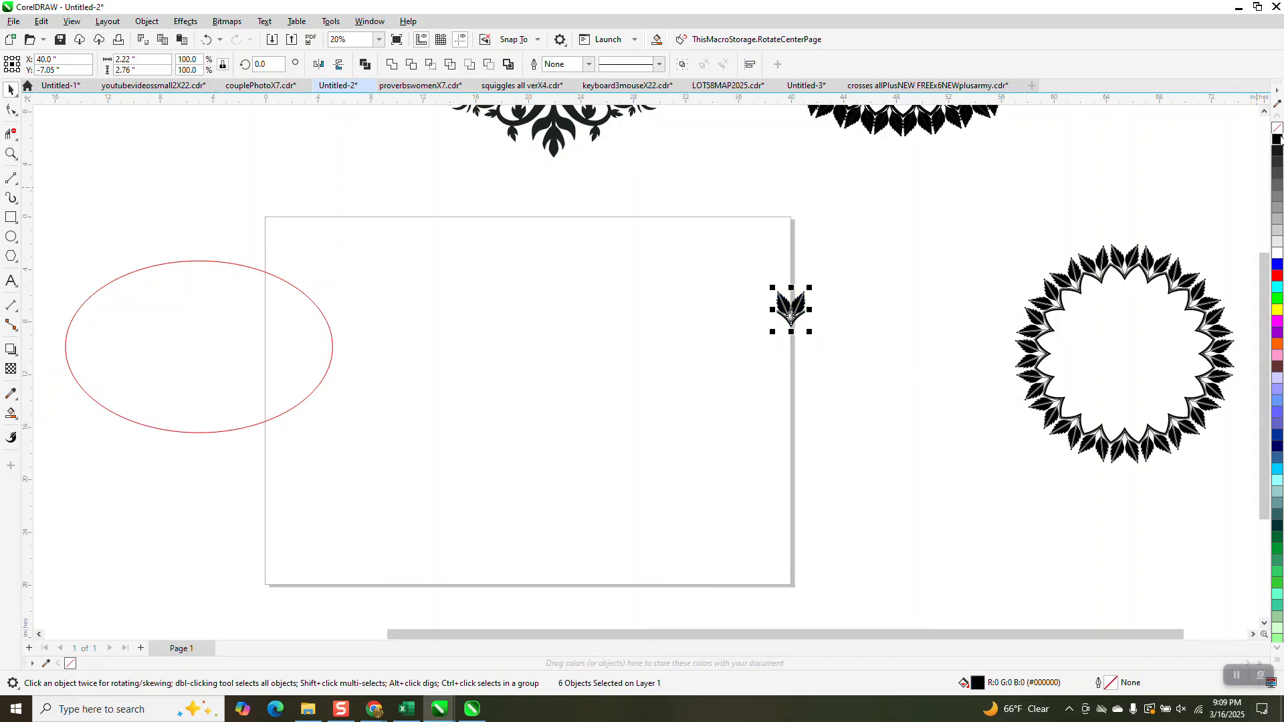
{"action": "key", "text": "ctrl+g"}
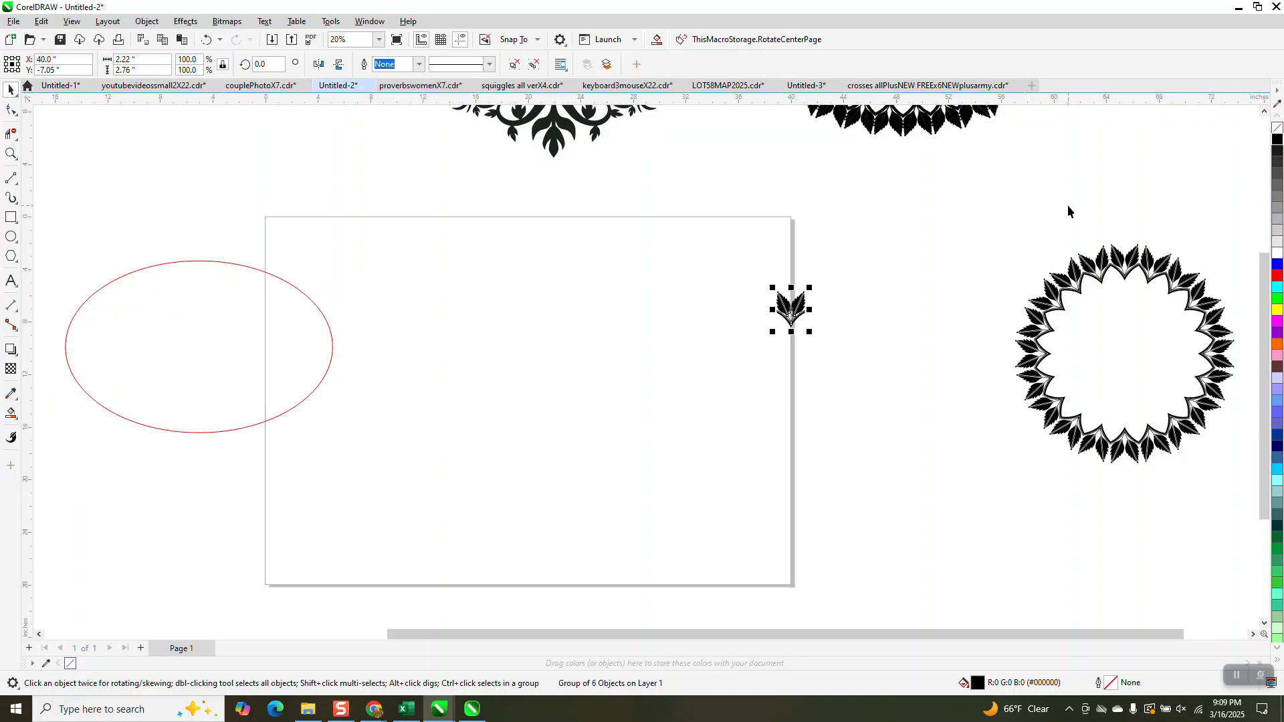
Center the leaf motif group and the red oval on the page
{"action": "key", "text": "p"}
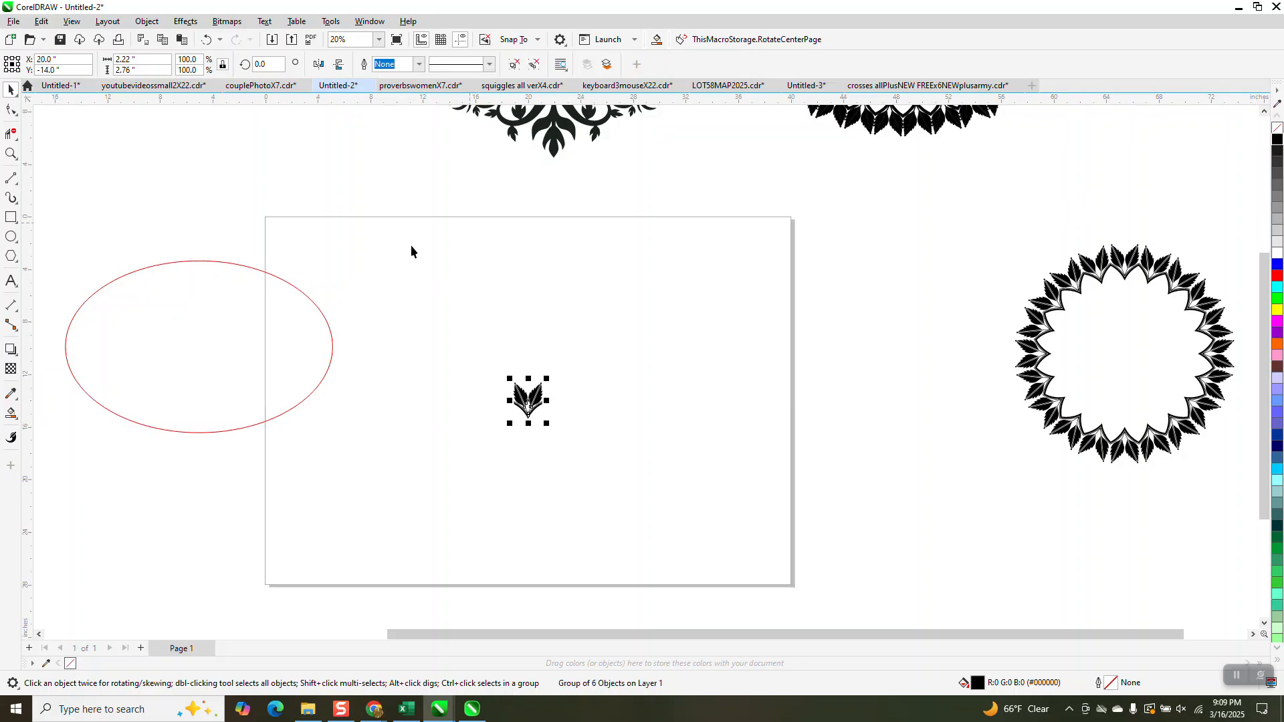
{"action": "left_click_drag", "start_coordinate": [292, 322], "coordinate": [616, 400]}
{"action": "key", "text": "p"}
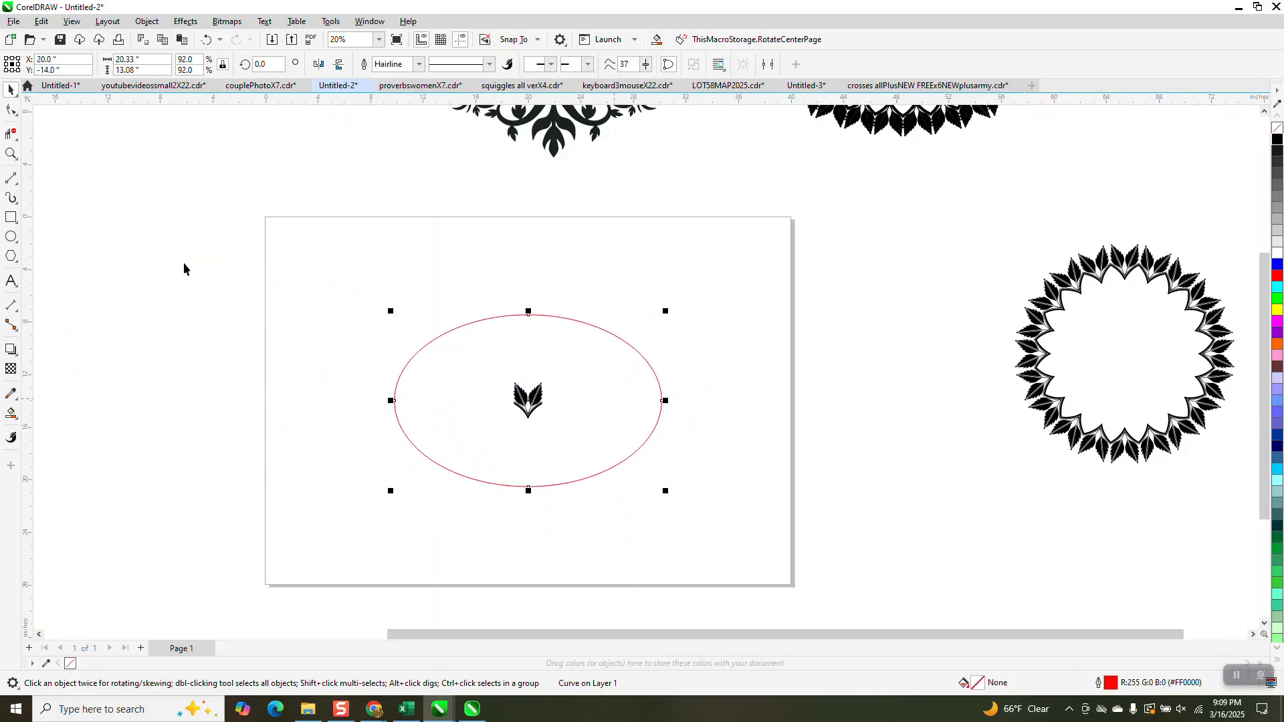
Check the left outer edge of the leaf motif against a temporary vertical guideline, removing the guideline after the check
{"action": "left_click", "coordinate": [11, 155]}
{"action": "left_click_drag", "start_coordinate": [508, 373], "coordinate": [565, 429]}
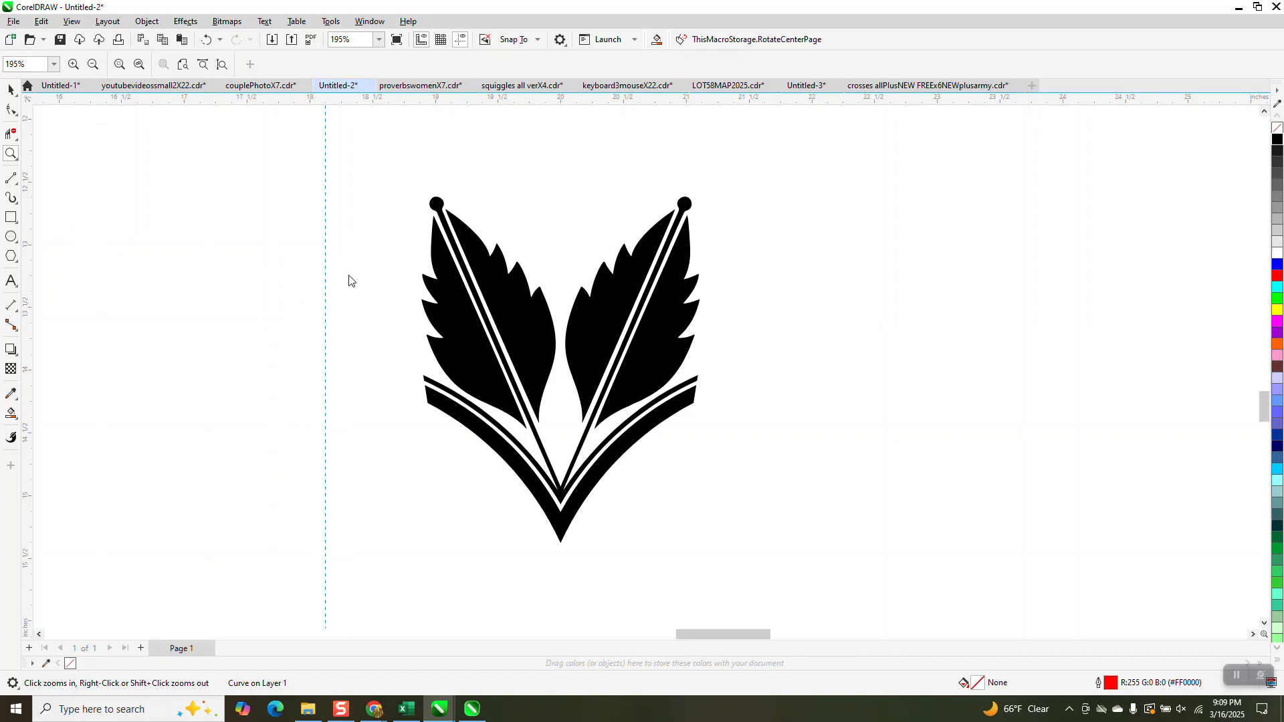
{"action": "left_click_drag", "start_coordinate": [348, 281], "coordinate": [413, 378]}
{"action": "left_click_drag", "start_coordinate": [421, 321], "coordinate": [423, 383]}
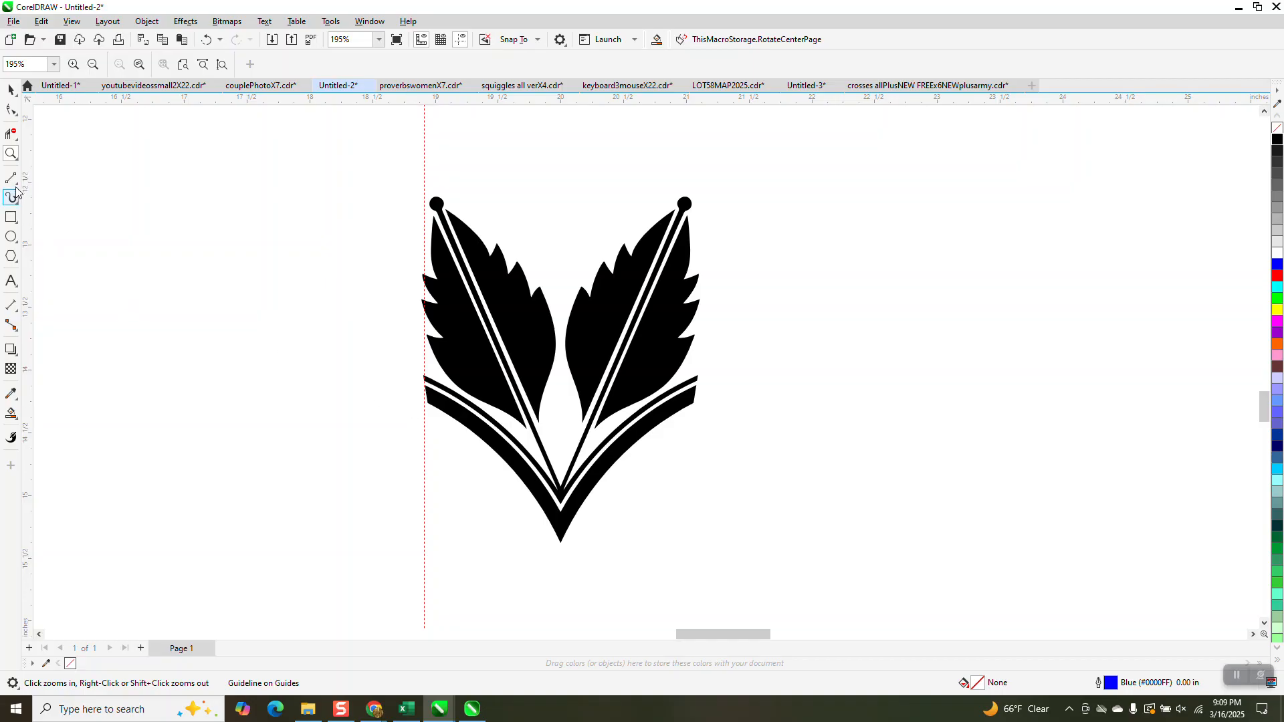
{"action": "left_click_drag", "start_coordinate": [390, 367], "coordinate": [495, 416]}
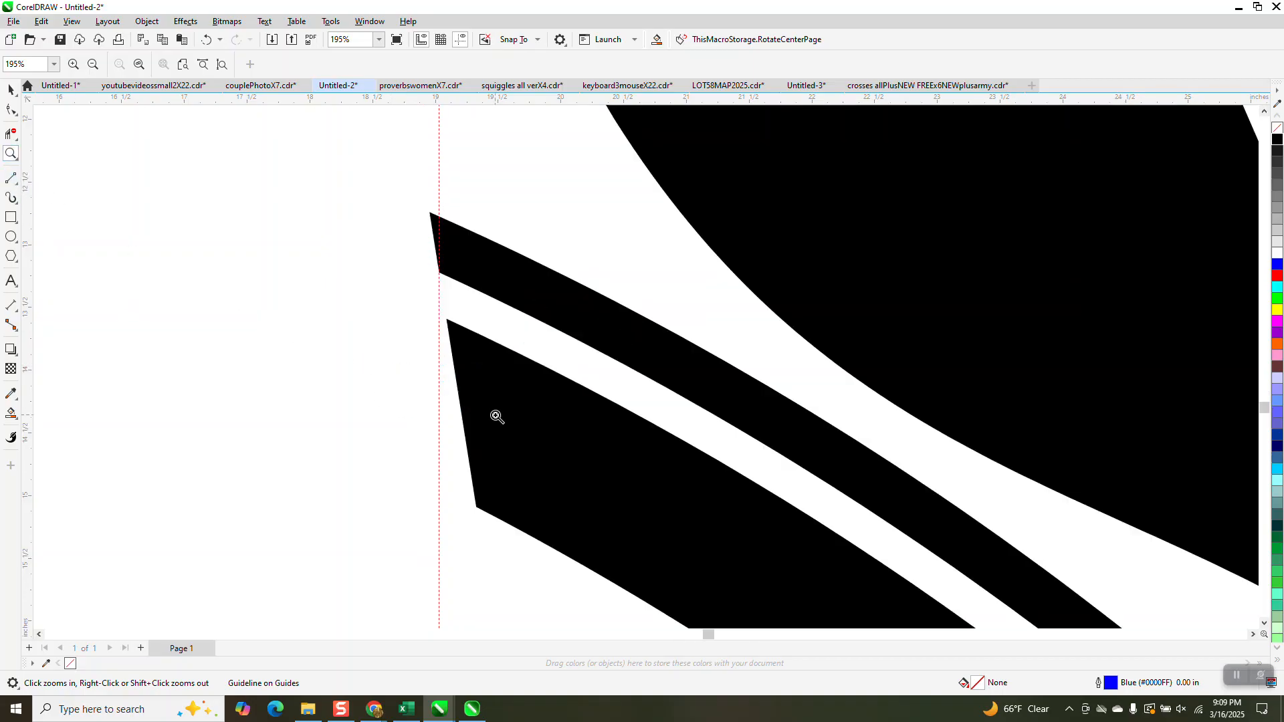
{"action": "scroll", "coordinate": [396, 367], "scroll_direction": "down", "scroll_amount": 2}
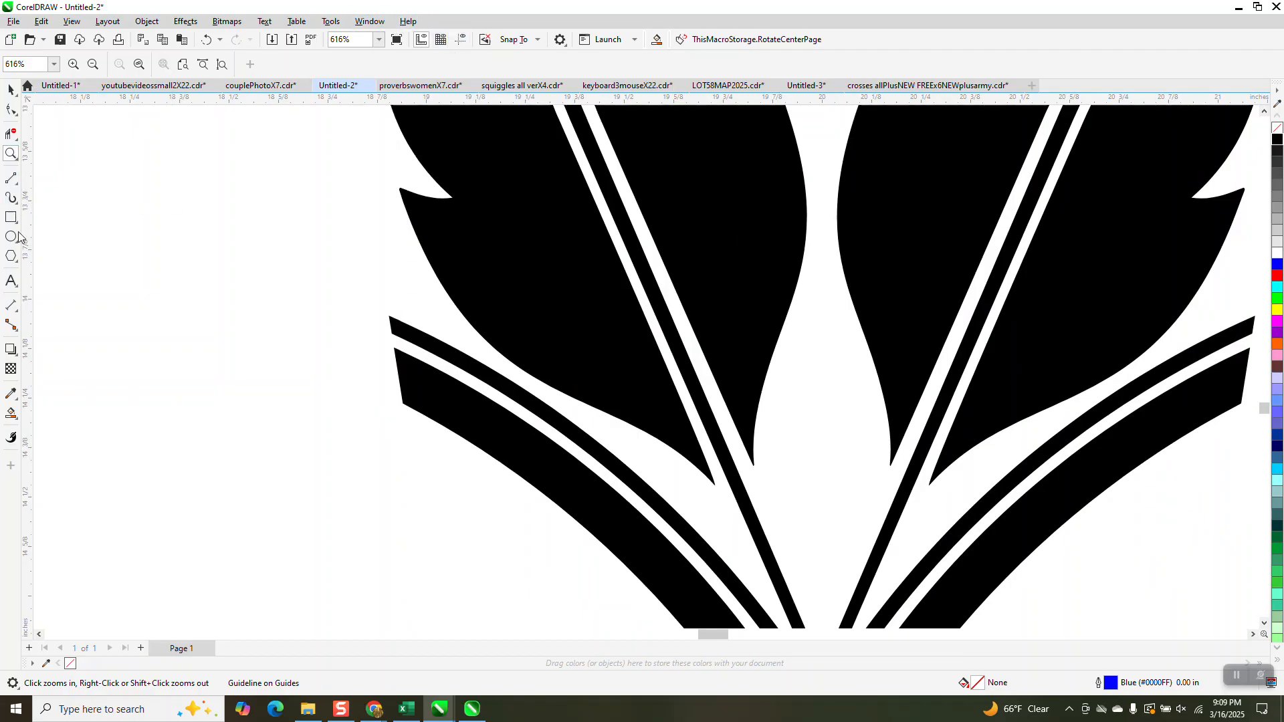
Measure the width between the outer ends of the motif's border with a temporary horizontal dimension, and delete the dimension
{"action": "left_click", "coordinate": [13, 308]}
{"action": "left_click", "coordinate": [67, 306]}
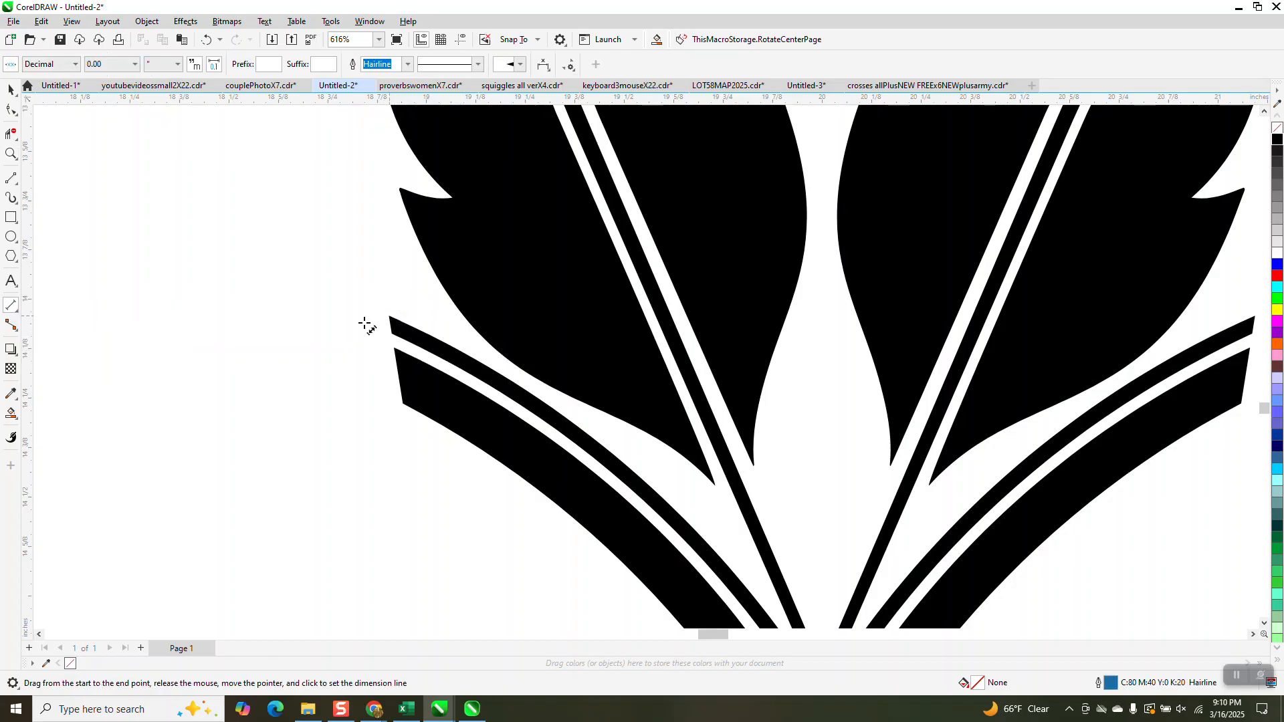
{"action": "scroll", "coordinate": [367, 324], "scroll_direction": "down", "scroll_amount": 3}
{"action": "left_click_drag", "start_coordinate": [356, 339], "coordinate": [735, 339]}
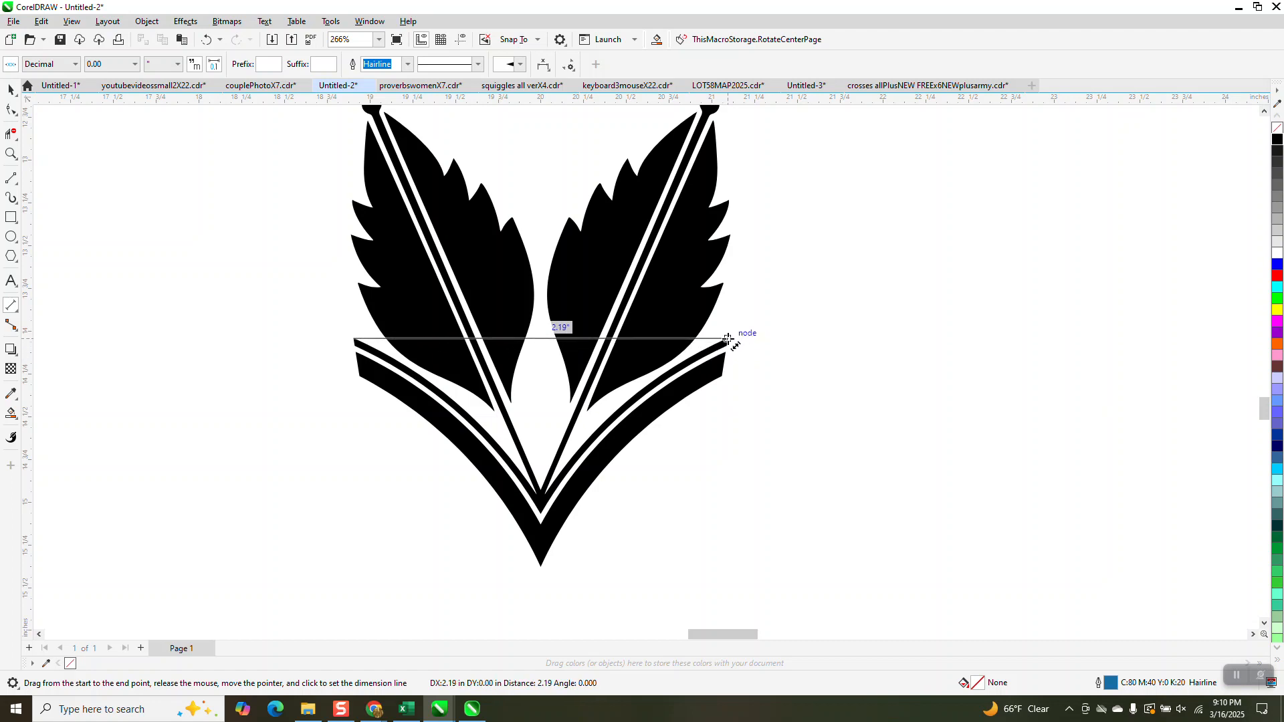
{"action": "left_click", "coordinate": [739, 336]}
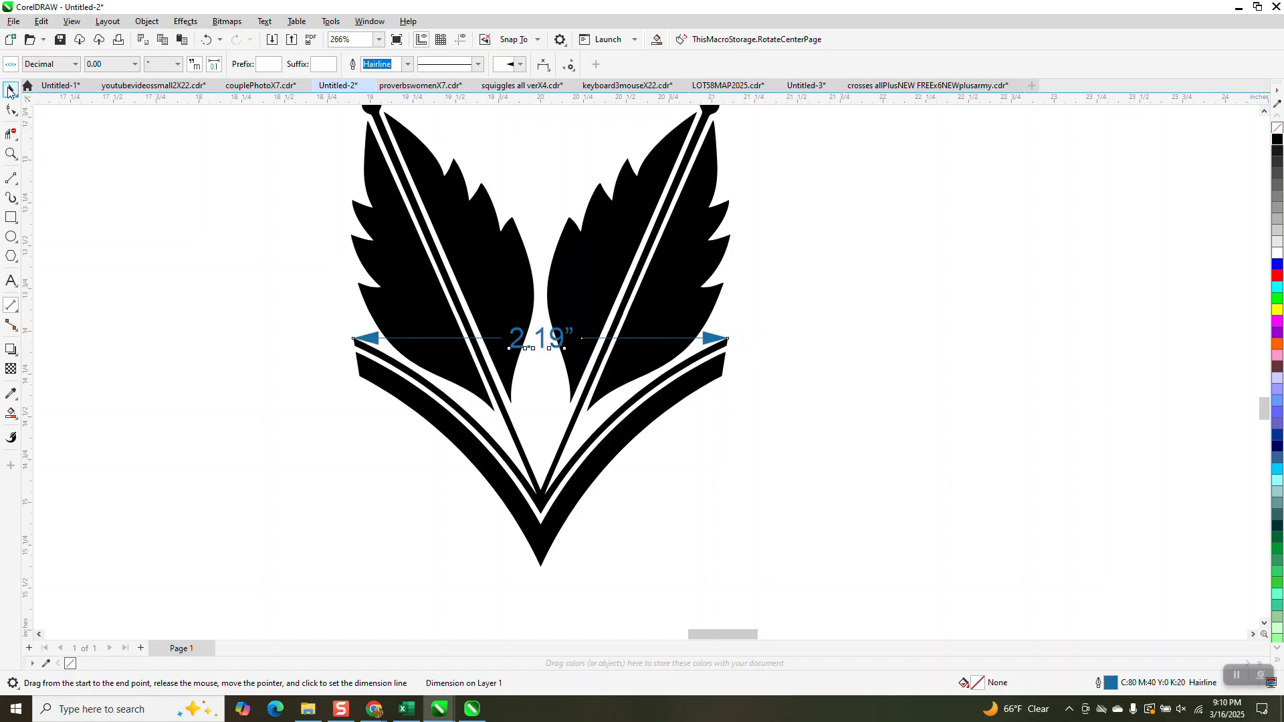
{"action": "left_click", "coordinate": [10, 89]}
{"action": "scroll", "coordinate": [632, 378], "scroll_direction": "down", "scroll_amount": 1}
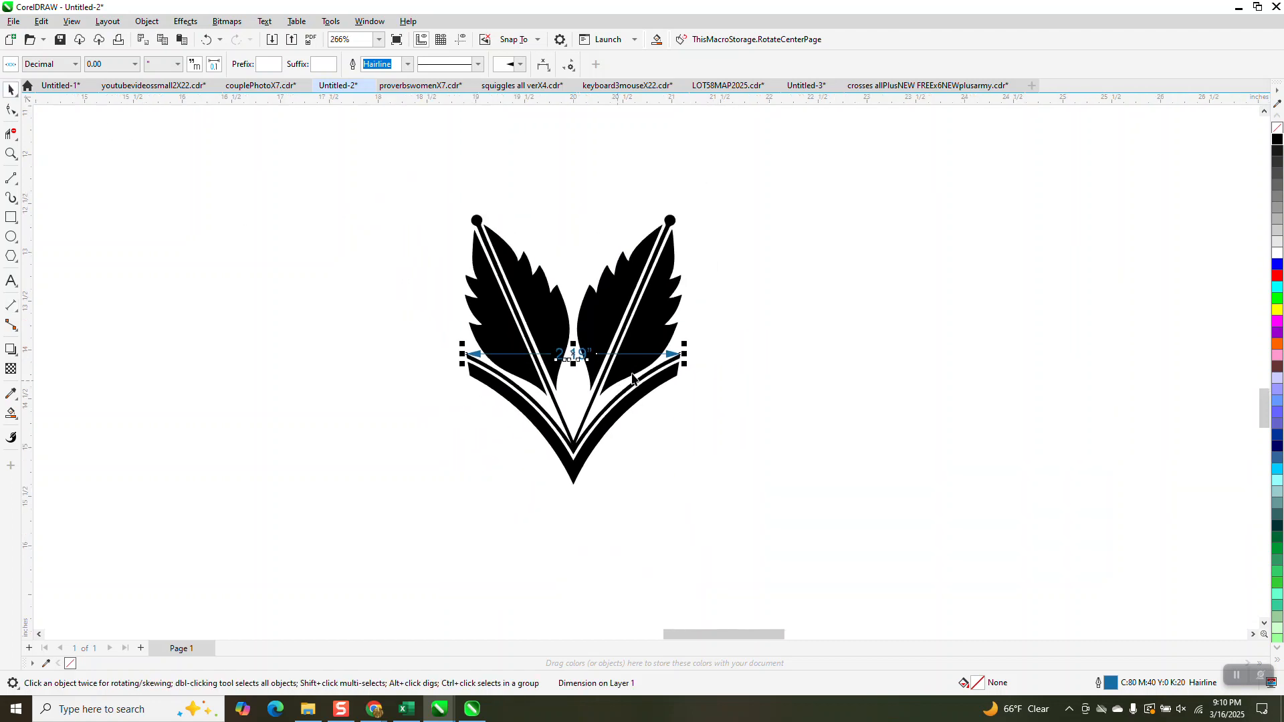
{"action": "left_click", "coordinate": [713, 353]}
Add the text note "2.19" outside the red oval, at its upper left
{"action": "scroll", "coordinate": [704, 388], "scroll_direction": "down", "scroll_amount": 2}
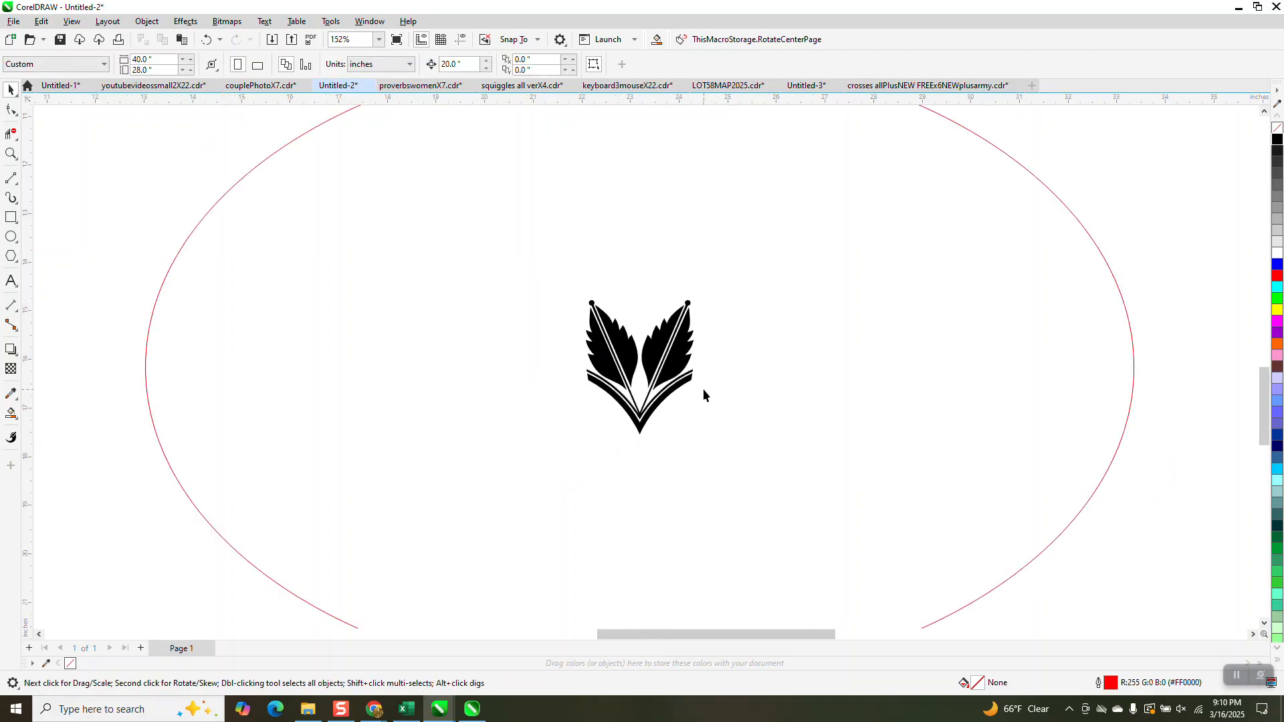
{"action": "left_click", "coordinate": [11, 281]}
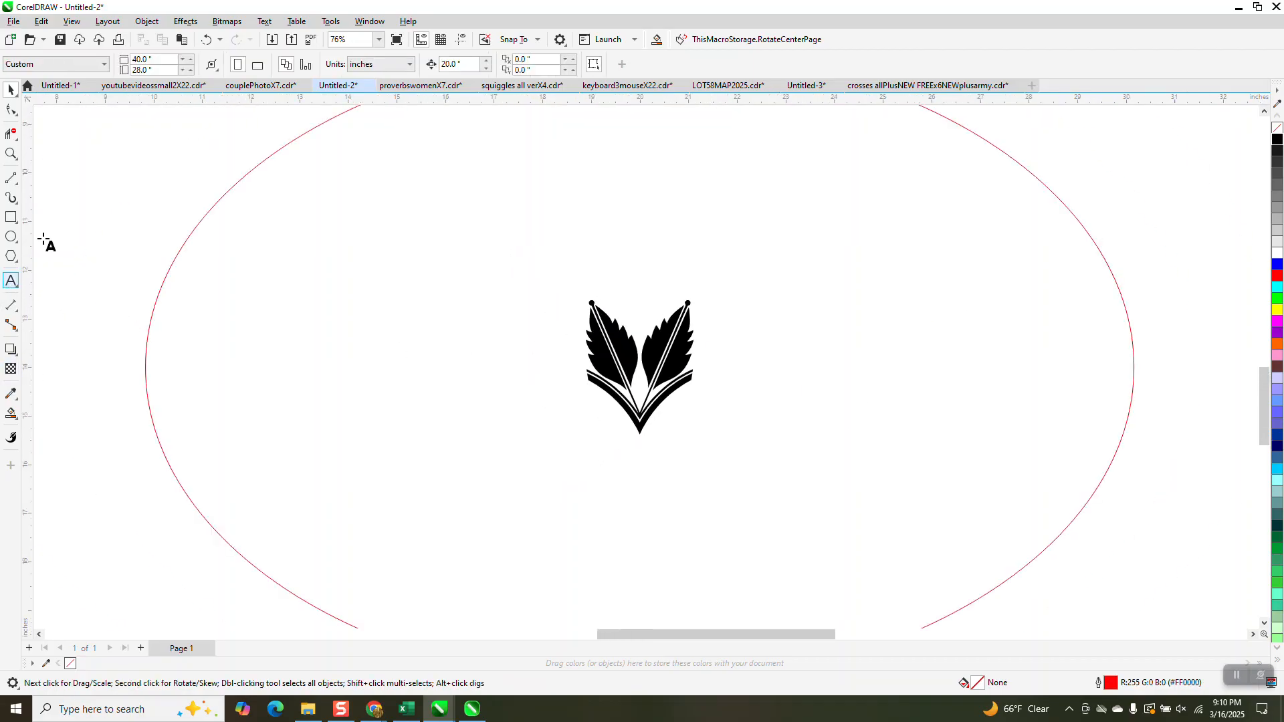
{"action": "left_click", "coordinate": [70, 204]}
{"action": "type", "text": "2.19"}
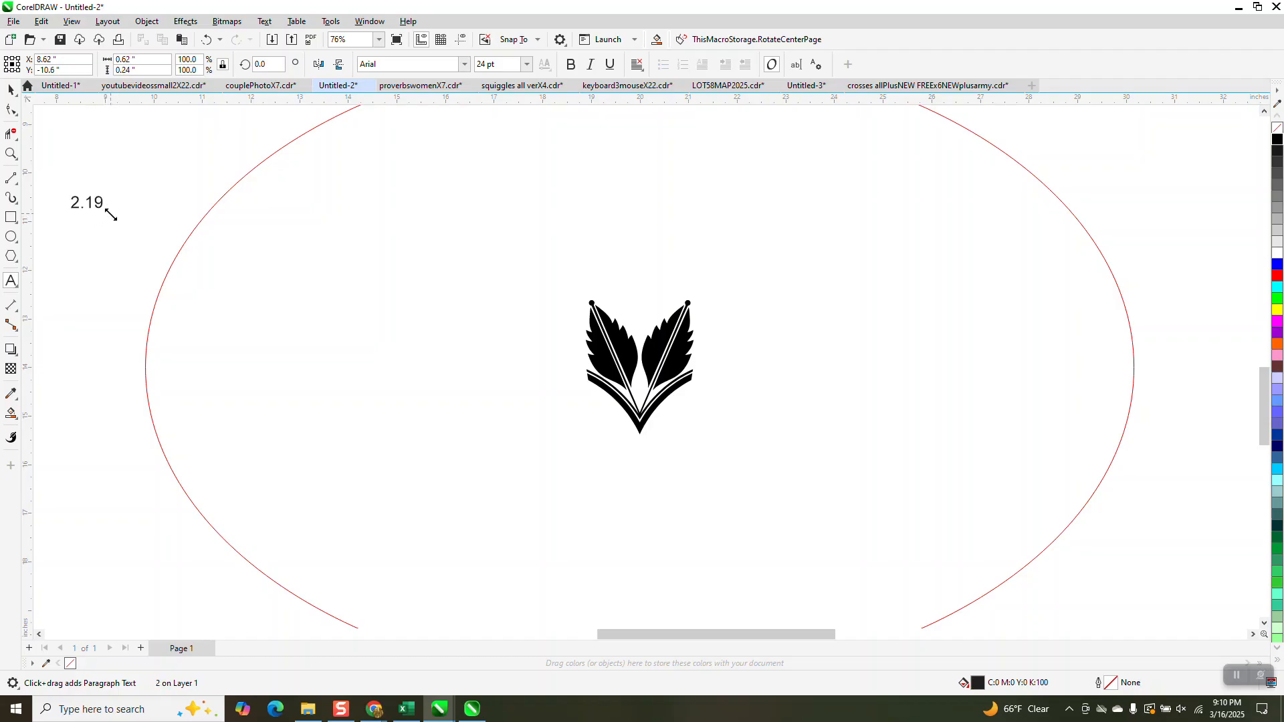
{"action": "left_click", "coordinate": [11, 89]}
{"action": "scroll", "coordinate": [645, 395], "scroll_direction": "down", "scroll_amount": 2}
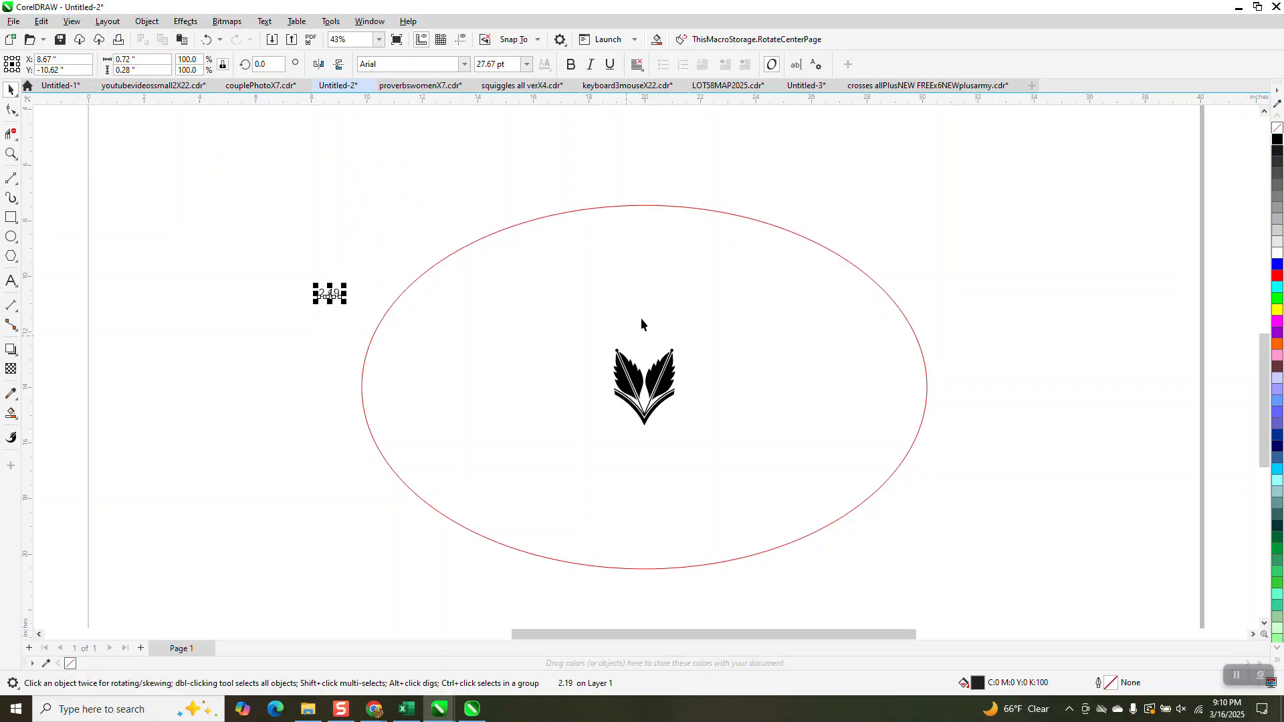
Open the red oval's curve properties and read its length
{"action": "left_click", "coordinate": [563, 214]}
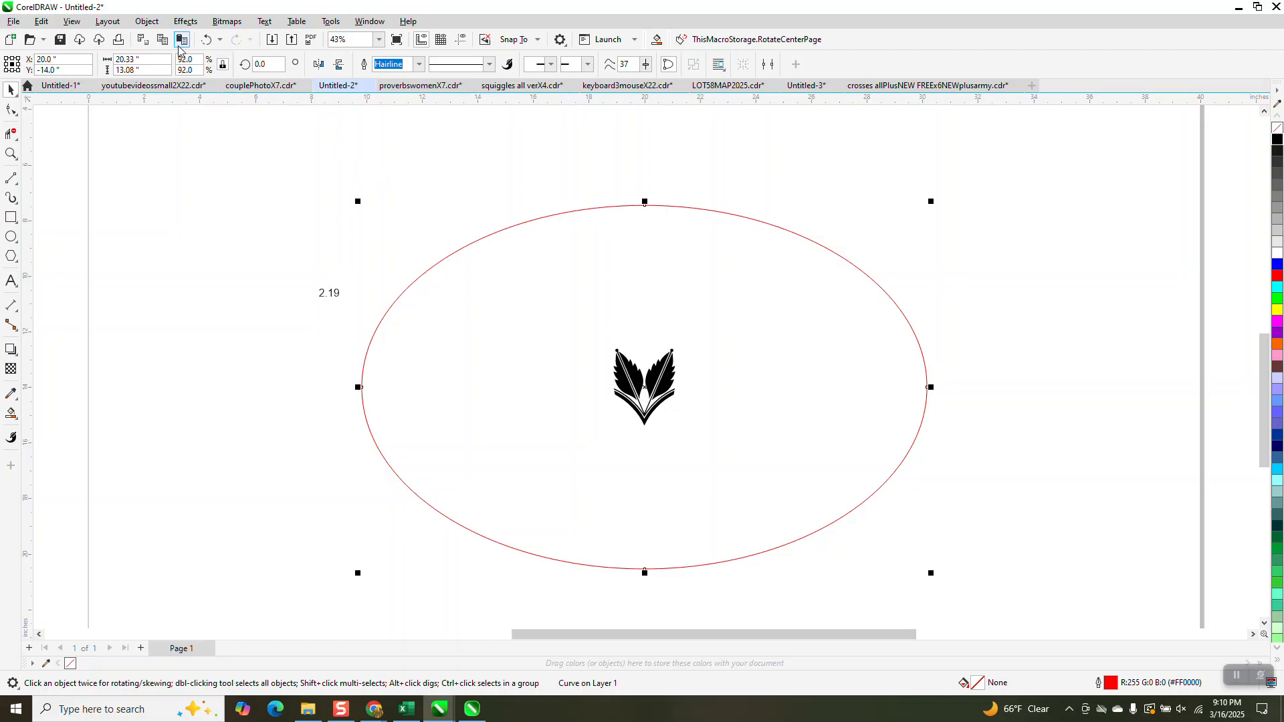
{"action": "left_click", "coordinate": [147, 22]}
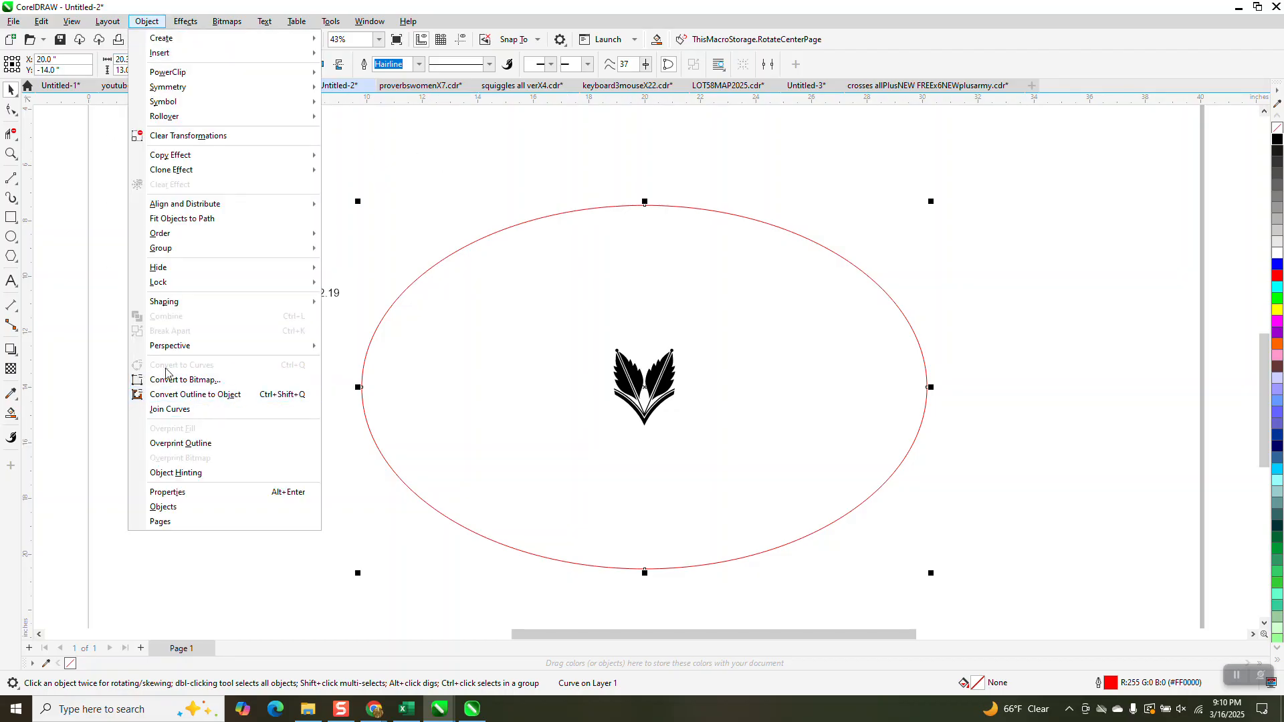
{"action": "left_click", "coordinate": [356, 26]}
{"action": "left_click", "coordinate": [370, 21]}
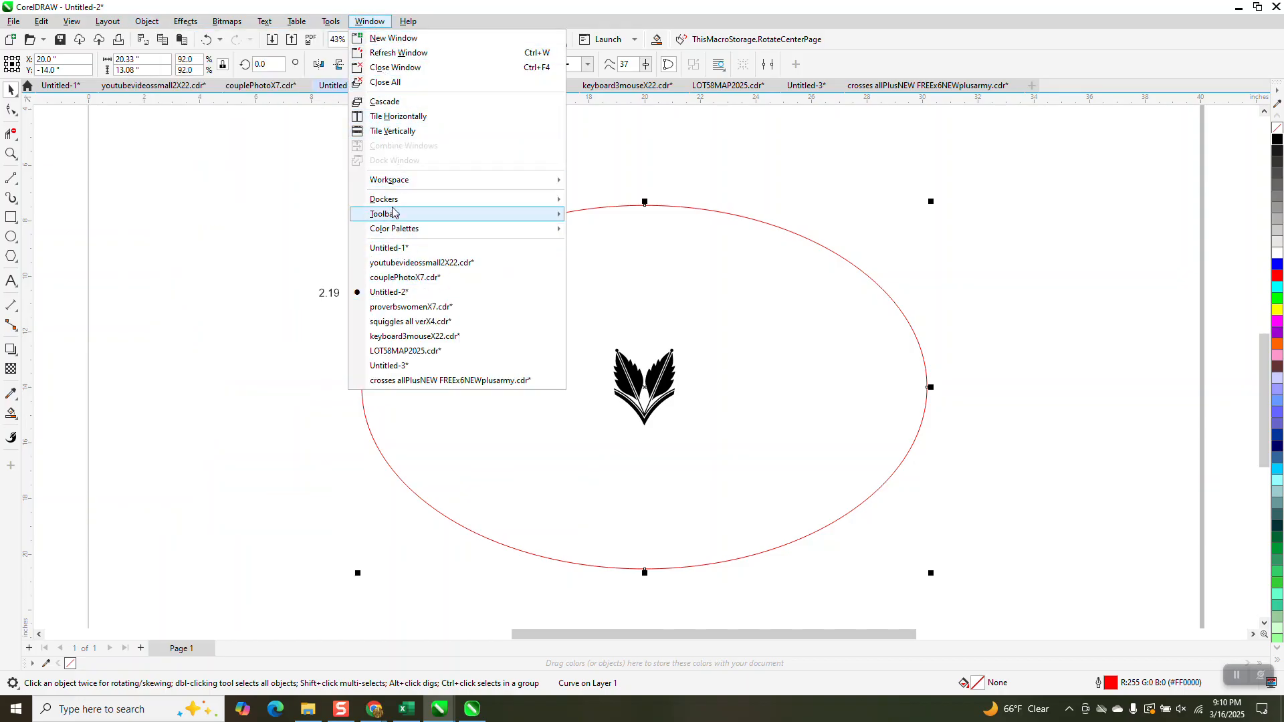
{"action": "mouse_move", "coordinate": [549, 199]}
{"action": "left_click", "coordinate": [636, 139]}
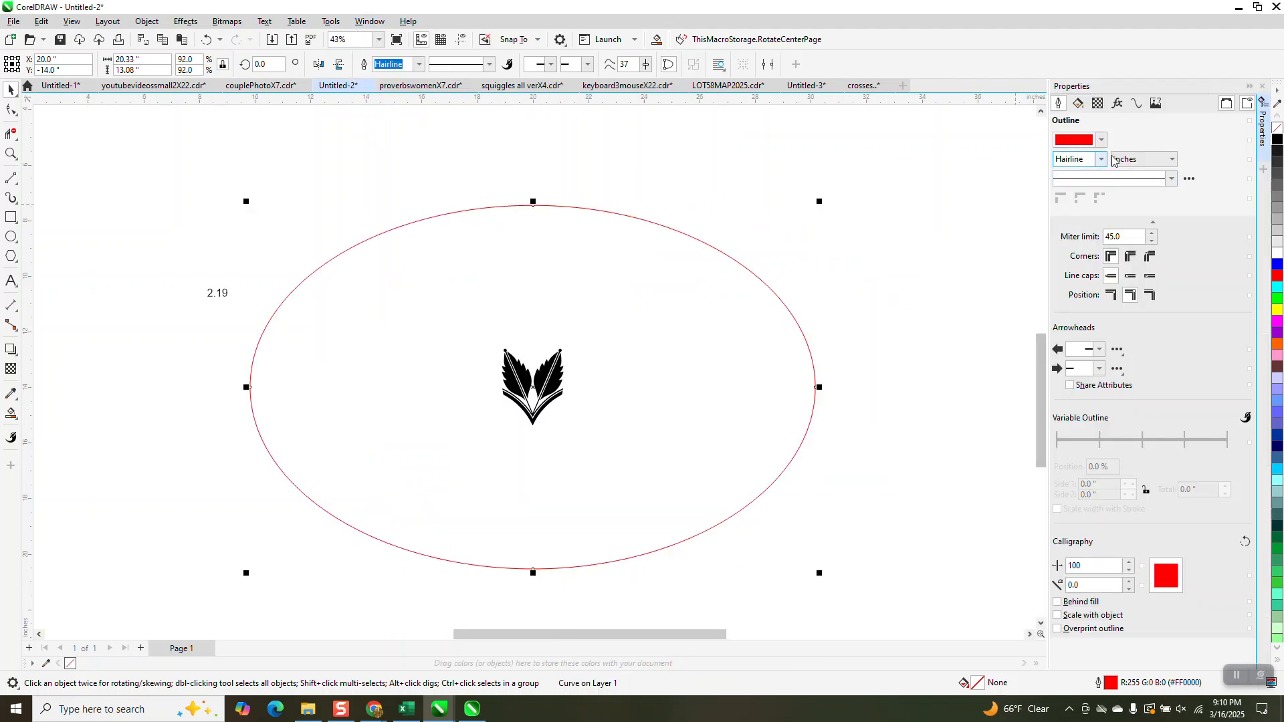
{"action": "left_click", "coordinate": [1138, 103]}
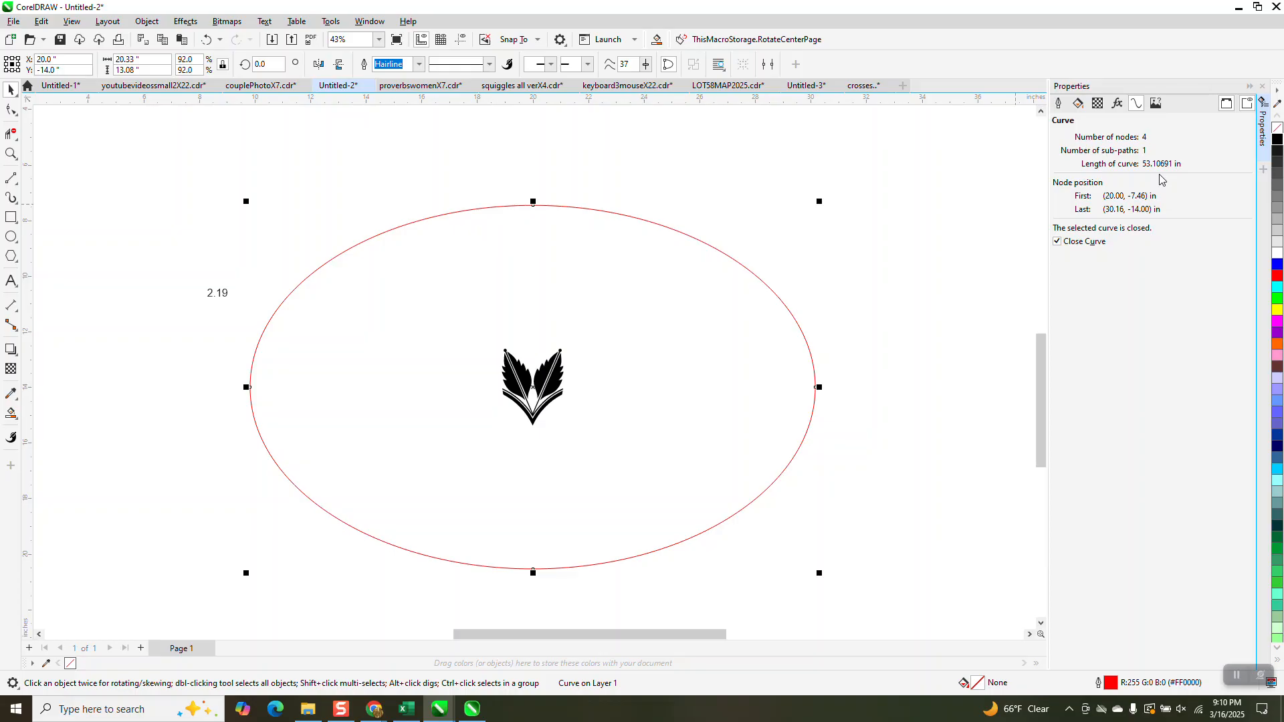
Calculate 360 ÷ 2.19 in the Windows Calculator and close it
{"action": "key", "text": "XF86Calculator"}
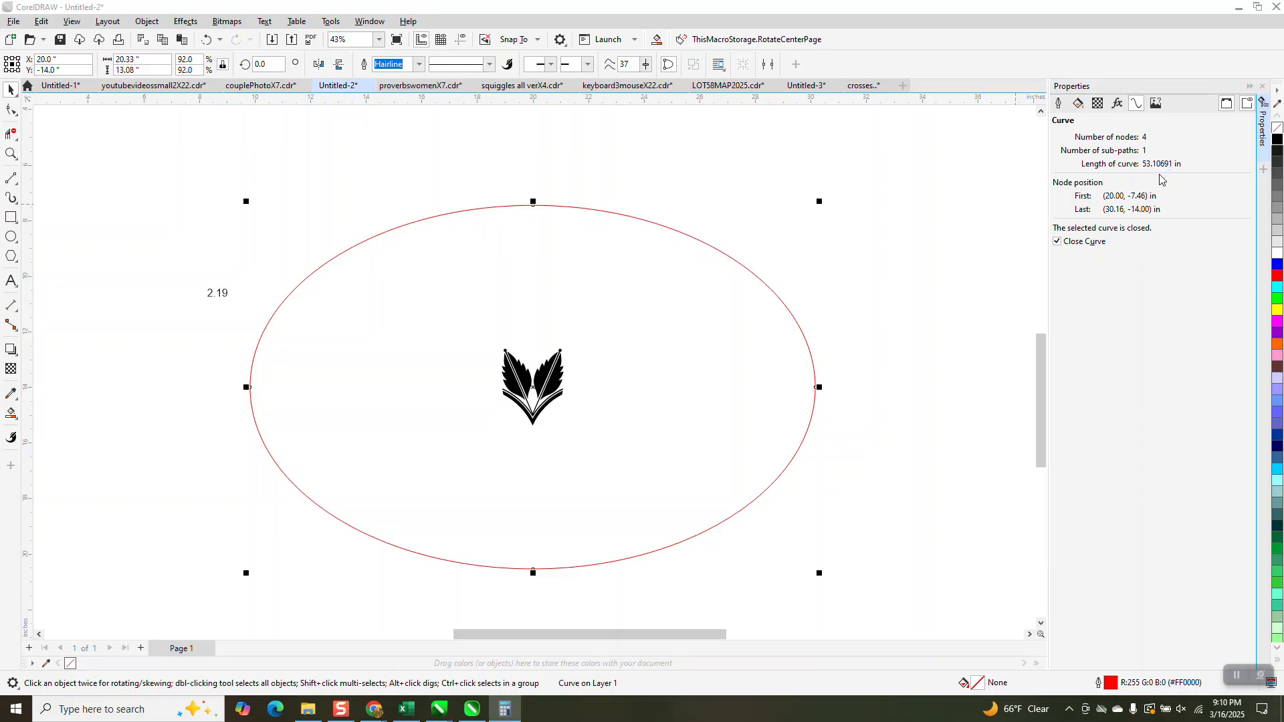
{"action": "type", "text": "360 ÷ "}
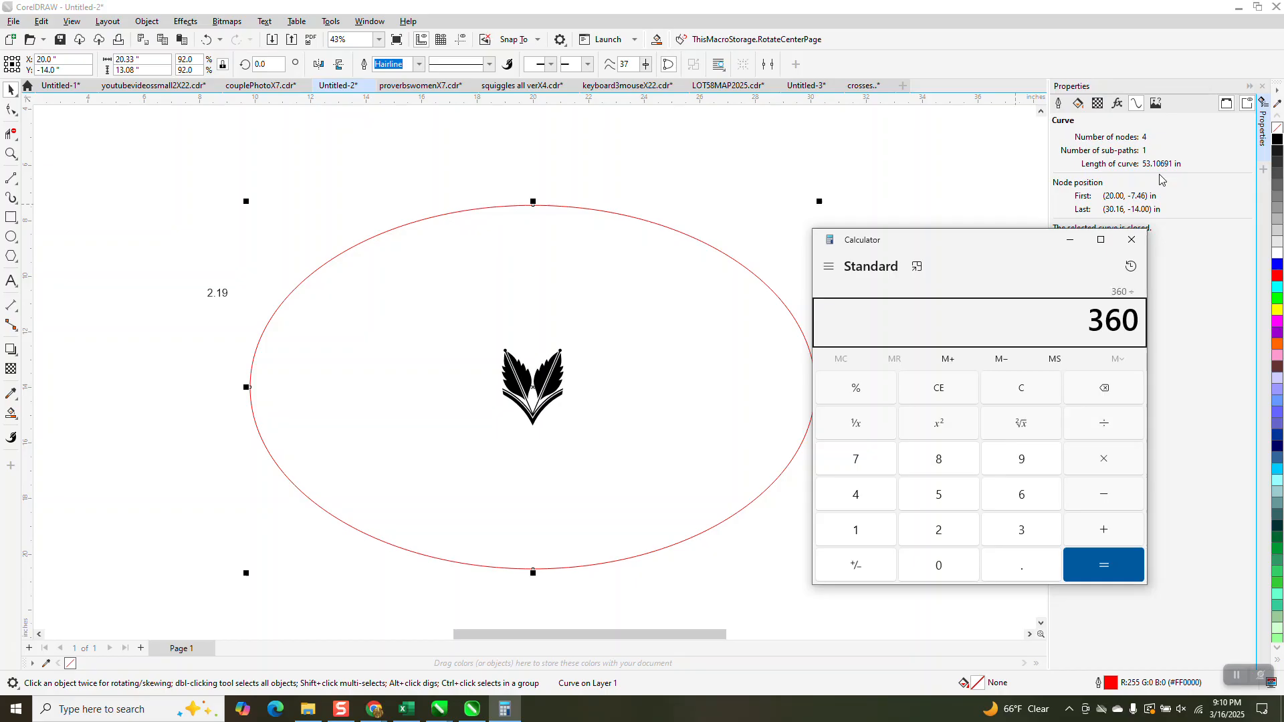
{"action": "type", "text": "2.19"}
{"action": "key", "text": "Return"}
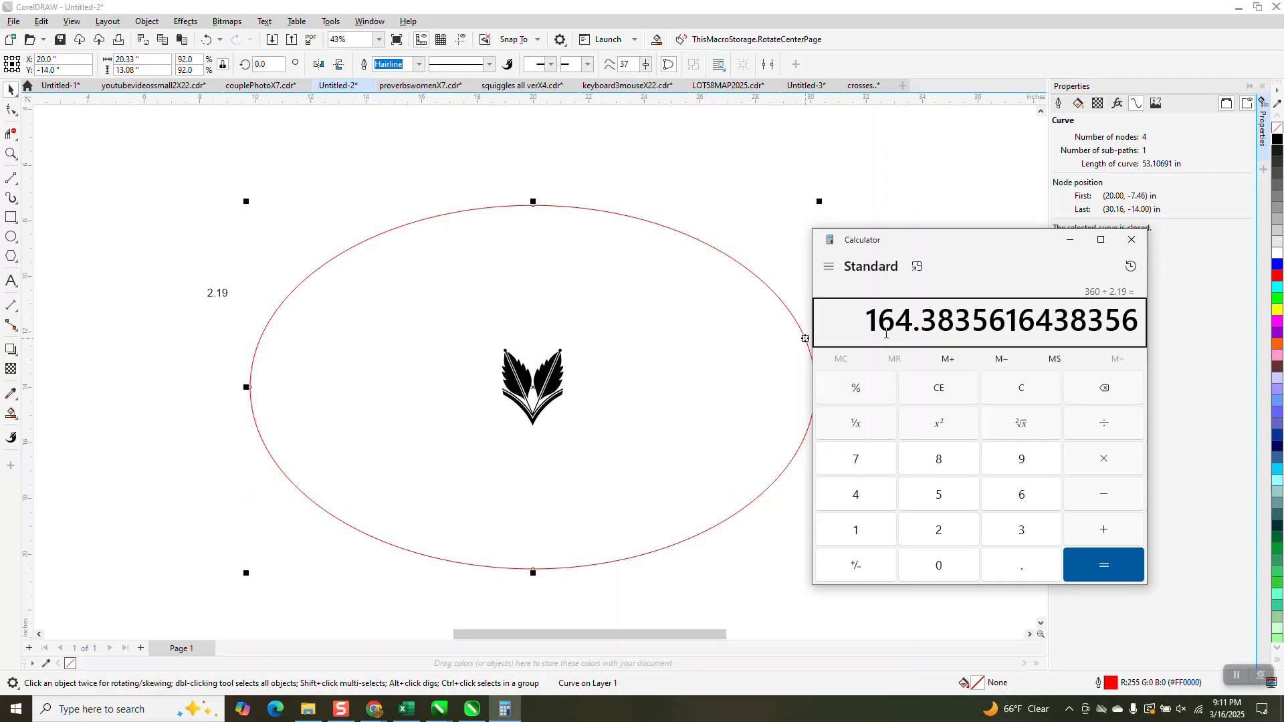
{"action": "left_click", "coordinate": [1132, 242]}
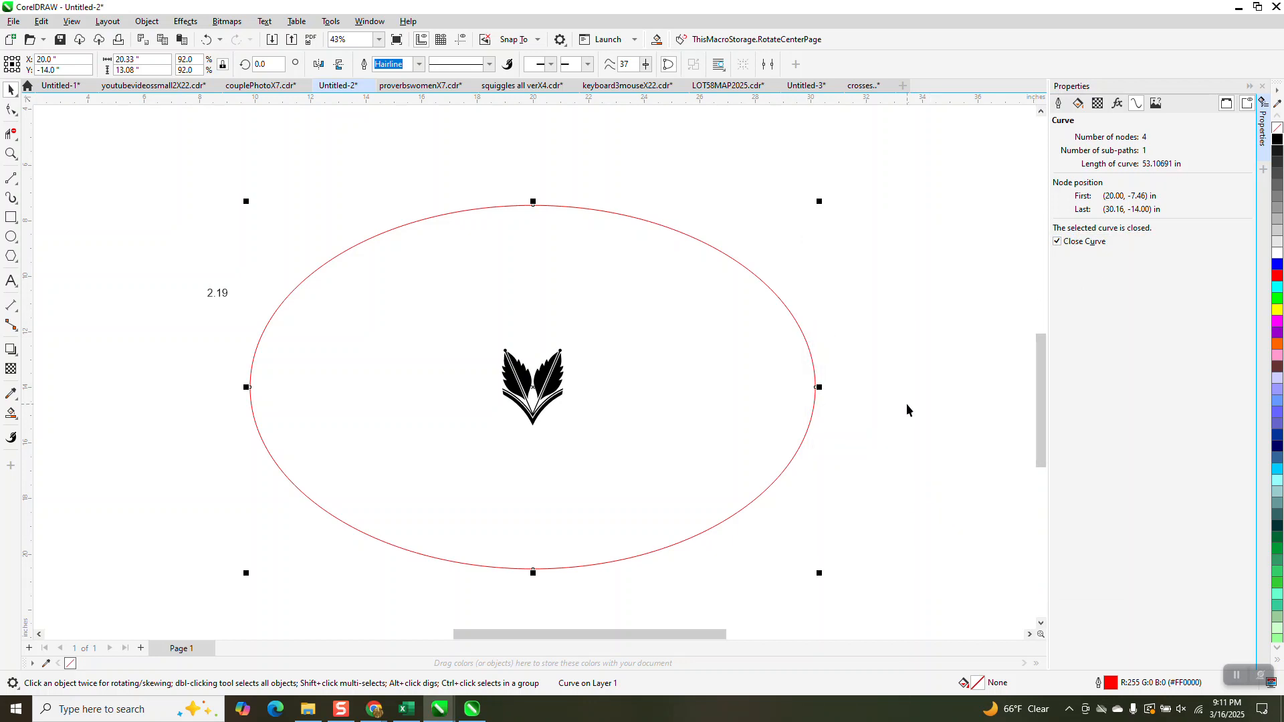
Calculate 53 ÷ 2.19 in the Windows Calculator to find how many motifs fit the oval, and return to the drawing
{"action": "key", "text": "XF86Calculator"}
{"action": "type", "text": "53"}
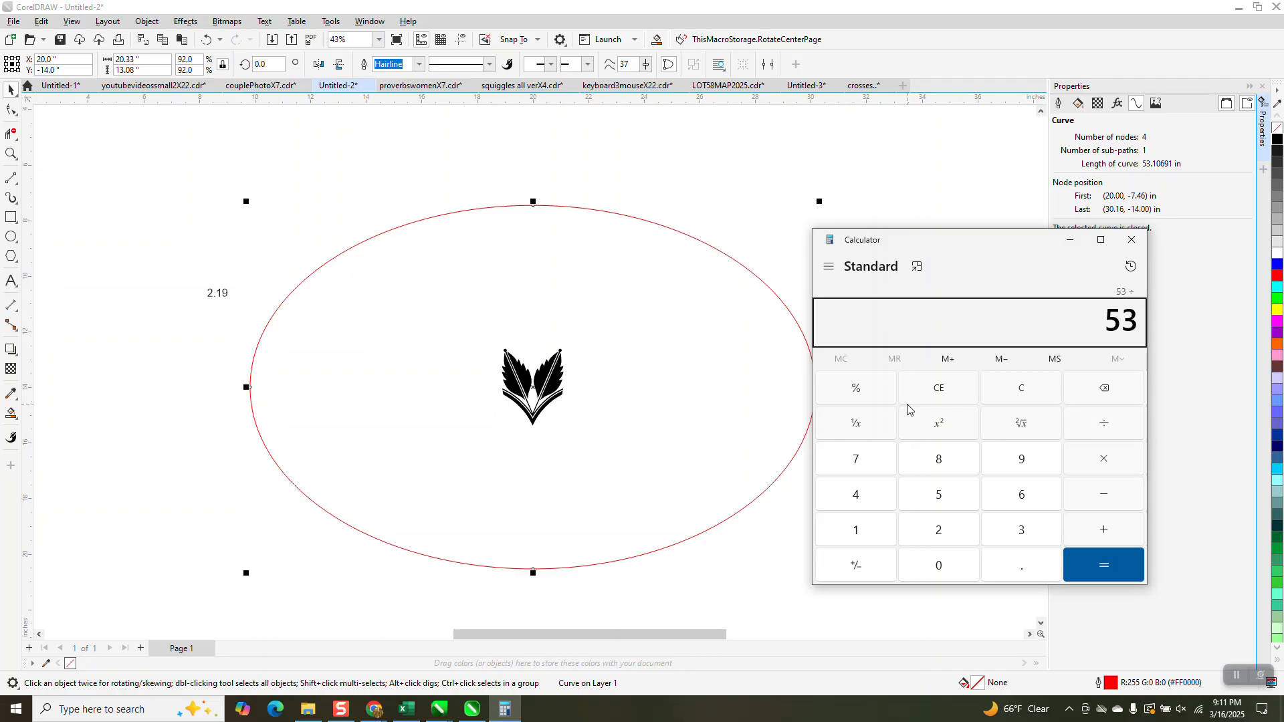
{"action": "type", "text": "2.19"}
{"action": "key", "text": "Return"}
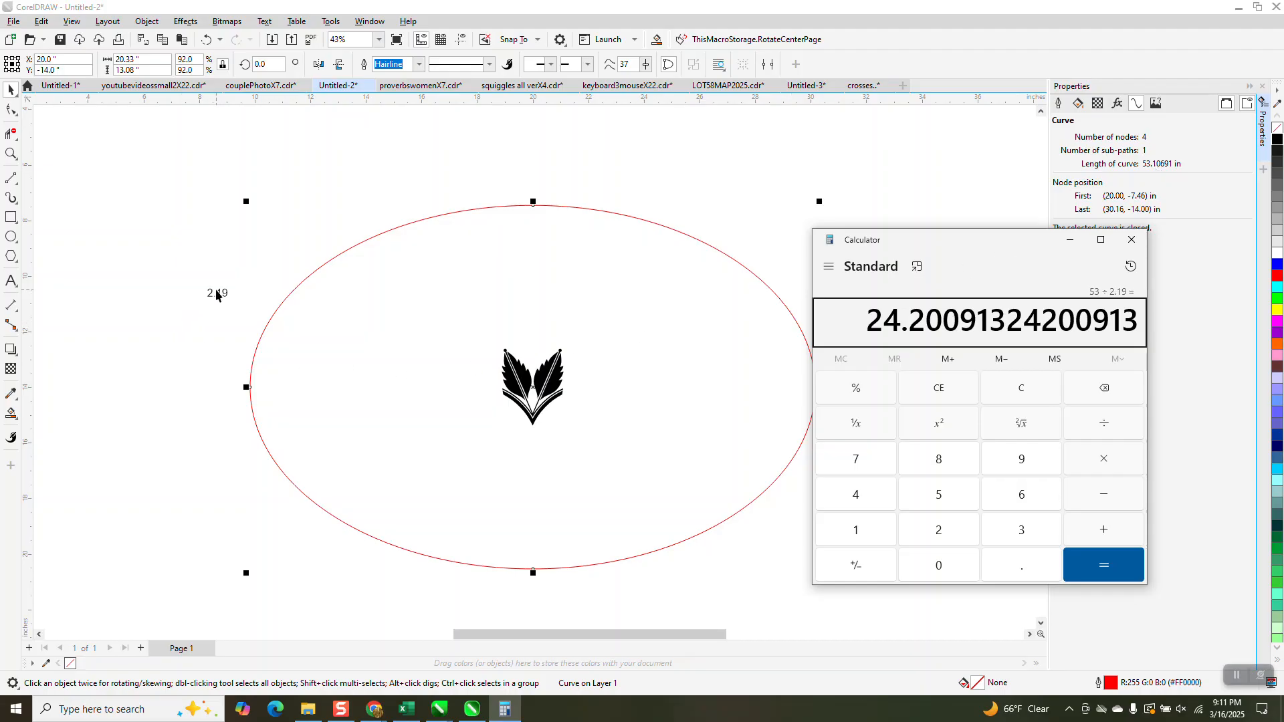
{"action": "left_click", "coordinate": [12, 92]}
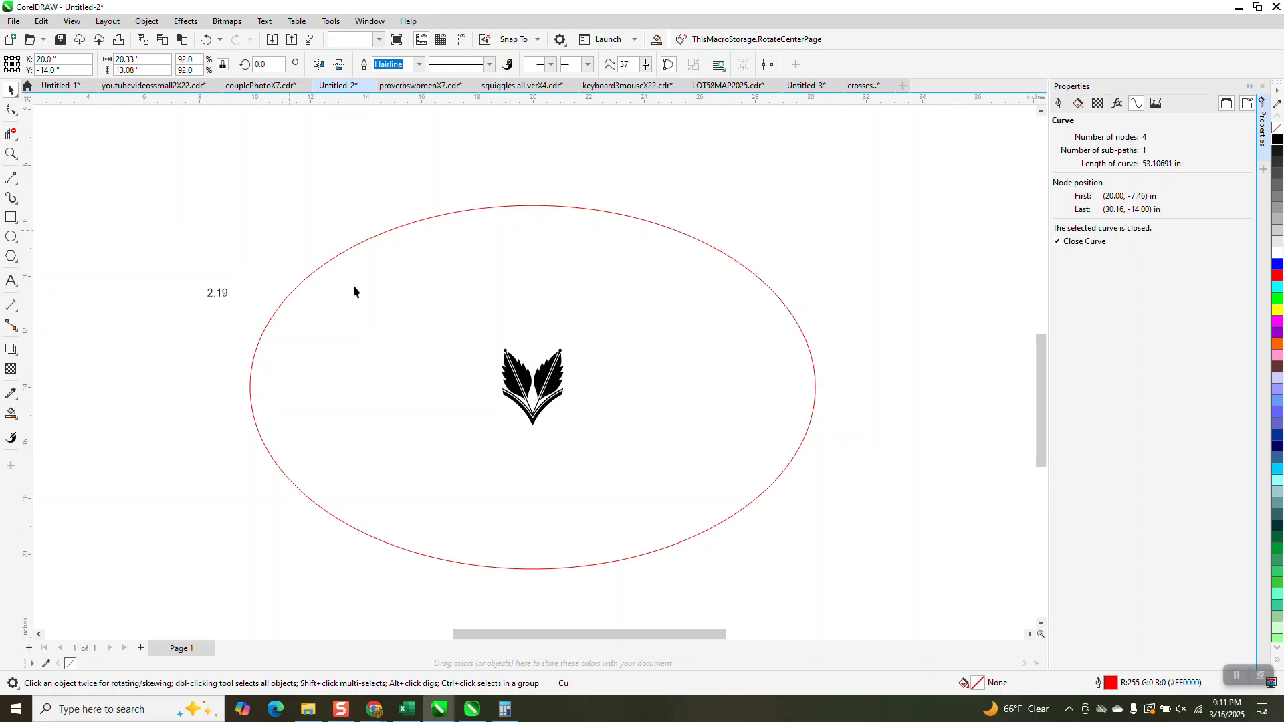
Move the leaf motif group just above the top of the oval and mirror it vertically
{"action": "left_click", "coordinate": [353, 285]}
{"action": "left_click_drag", "start_coordinate": [553, 400], "coordinate": [539, 164]}
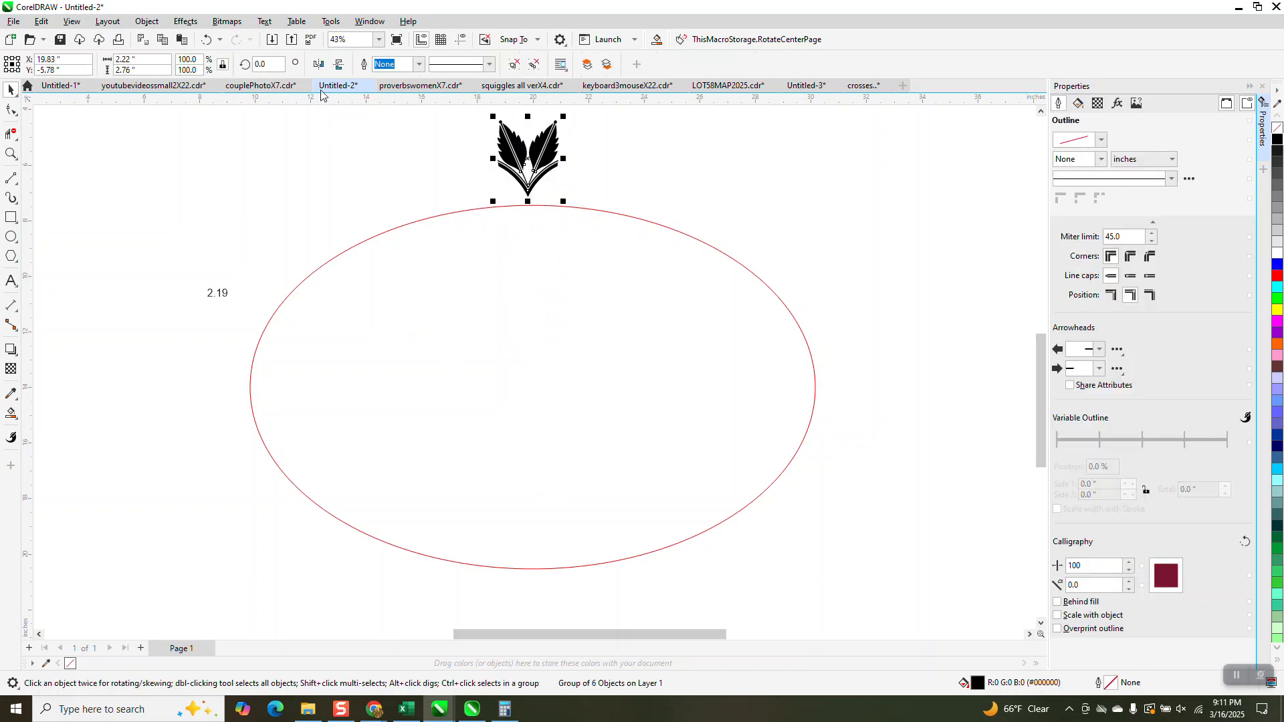
{"action": "left_click", "coordinate": [340, 64]}
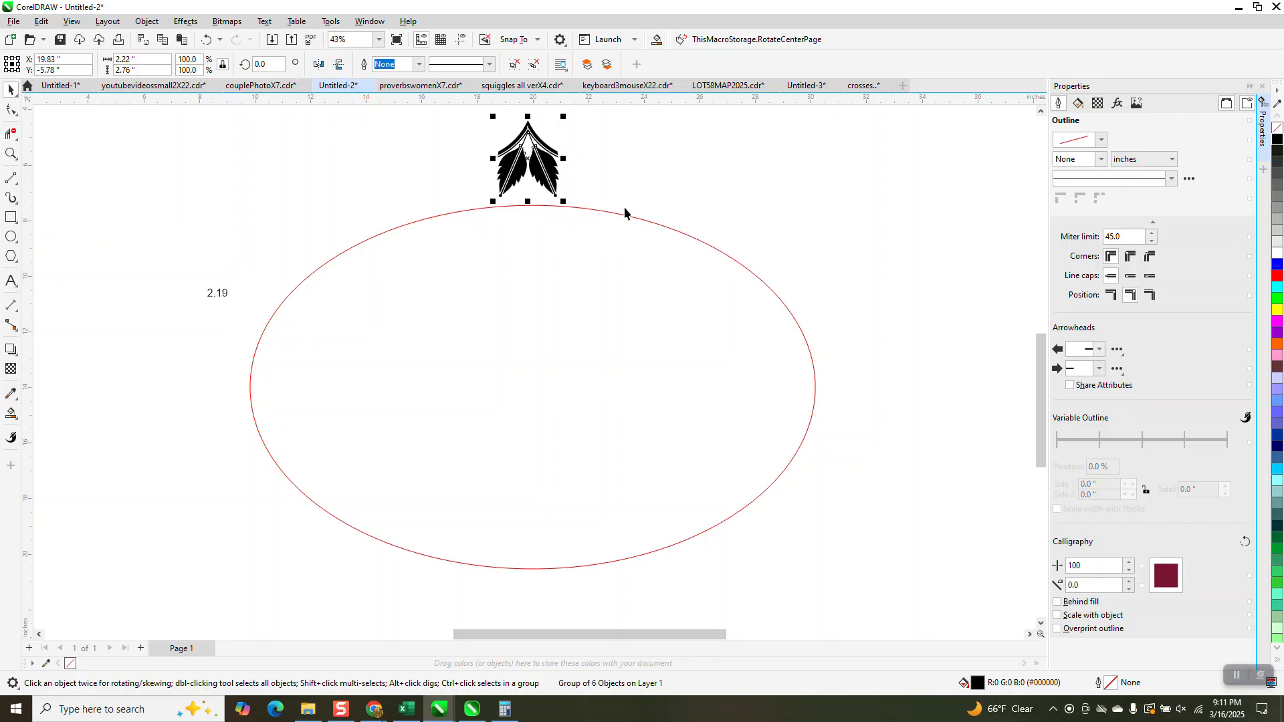
Fit the leaf motif to the red oval path with 24 duplicates, uniform object spacing and rotation following the path
{"action": "left_click", "coordinate": [153, 23]}
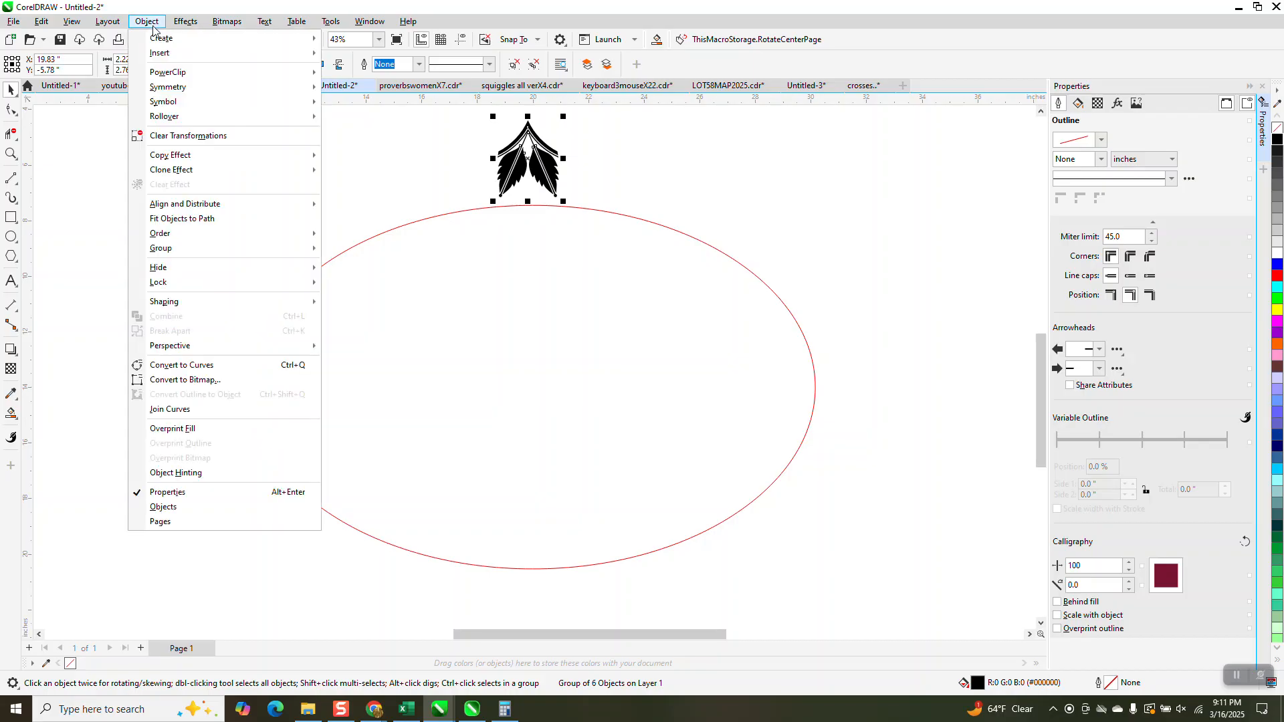
{"action": "left_click", "coordinate": [182, 219]}
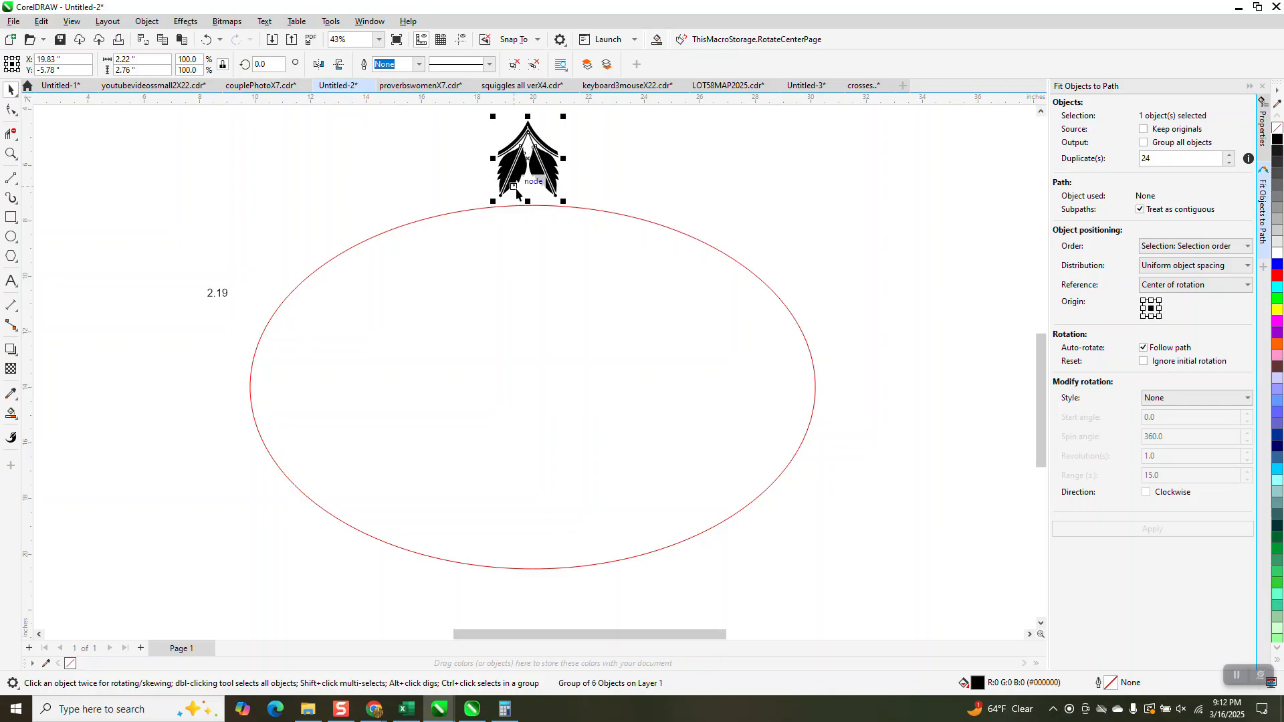
{"action": "left_click", "coordinate": [723, 254], "text": "shift"}
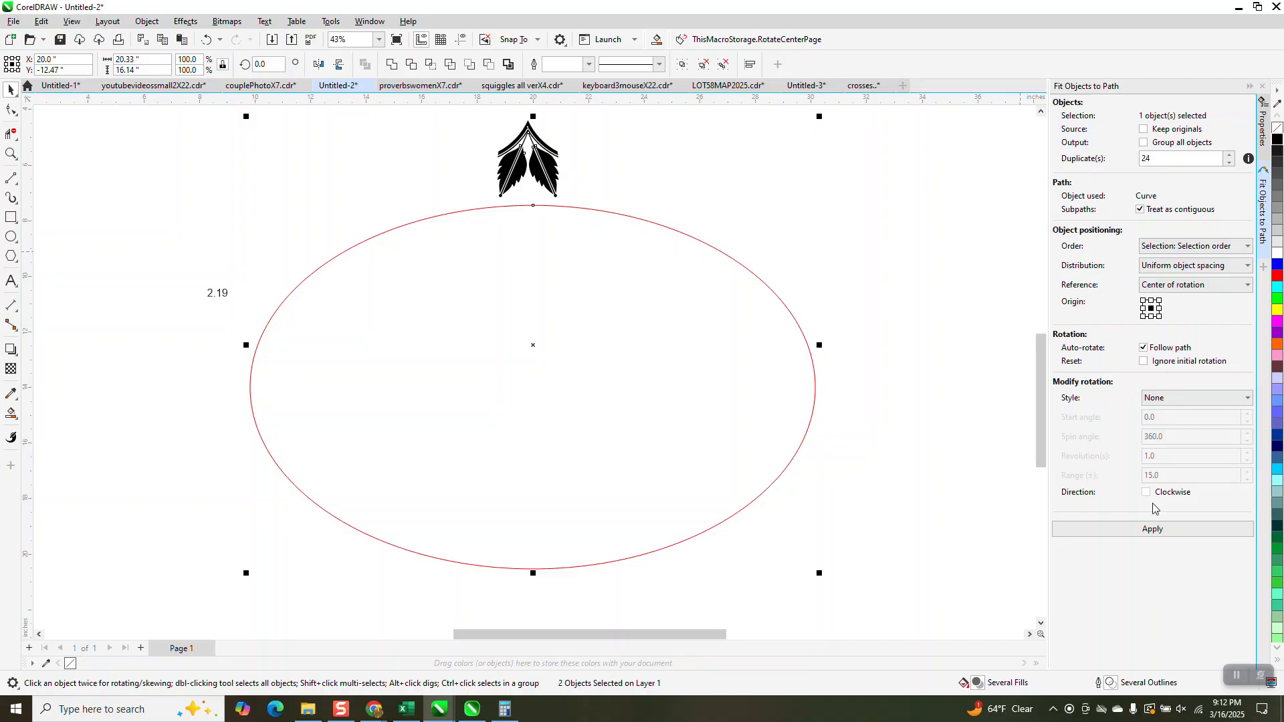
{"action": "left_click", "coordinate": [1156, 534]}
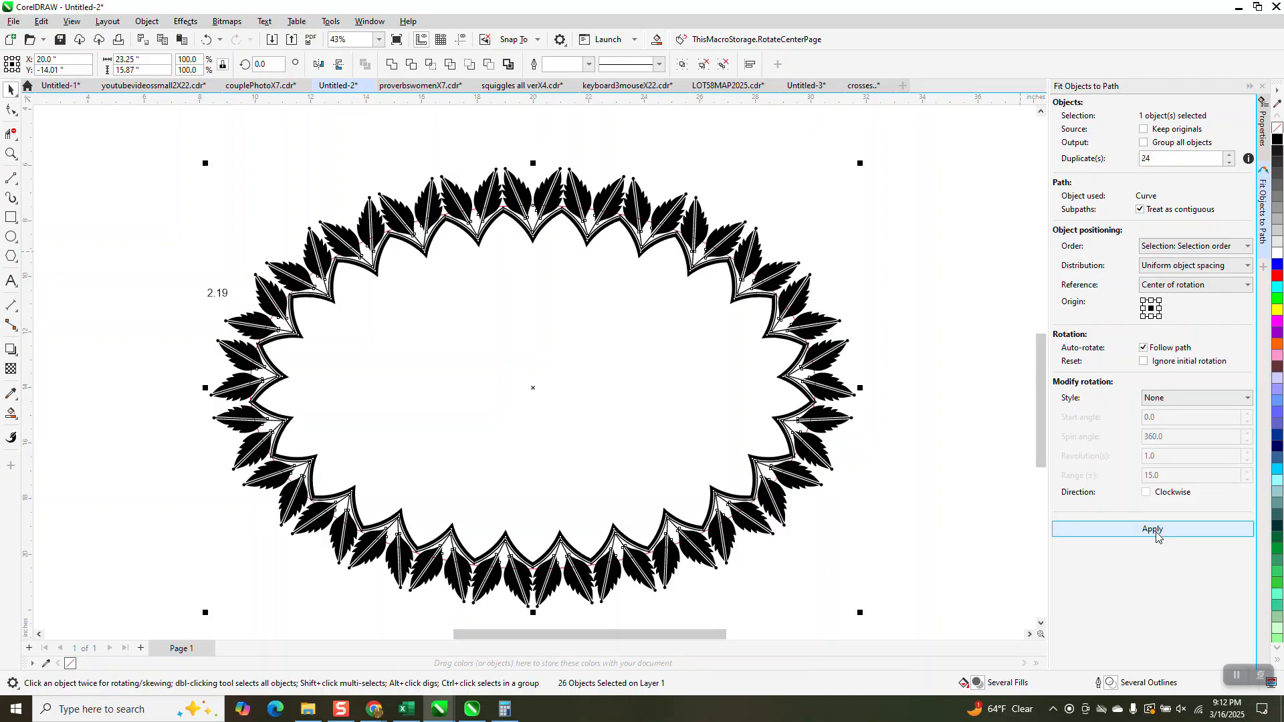
Check the seams between the leaf motifs along the upper part of the oval and undo the fit to the path
{"action": "left_click", "coordinate": [11, 153]}
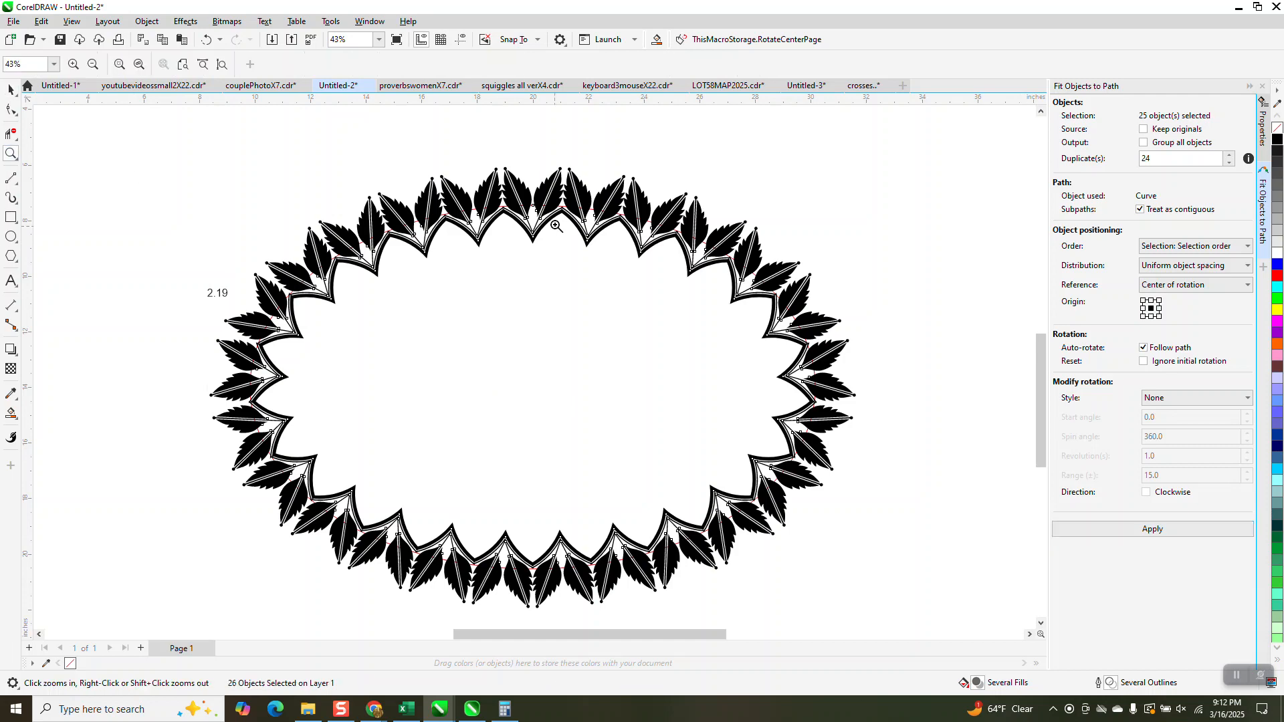
{"action": "left_click_drag", "start_coordinate": [517, 217], "coordinate": [515, 235]}
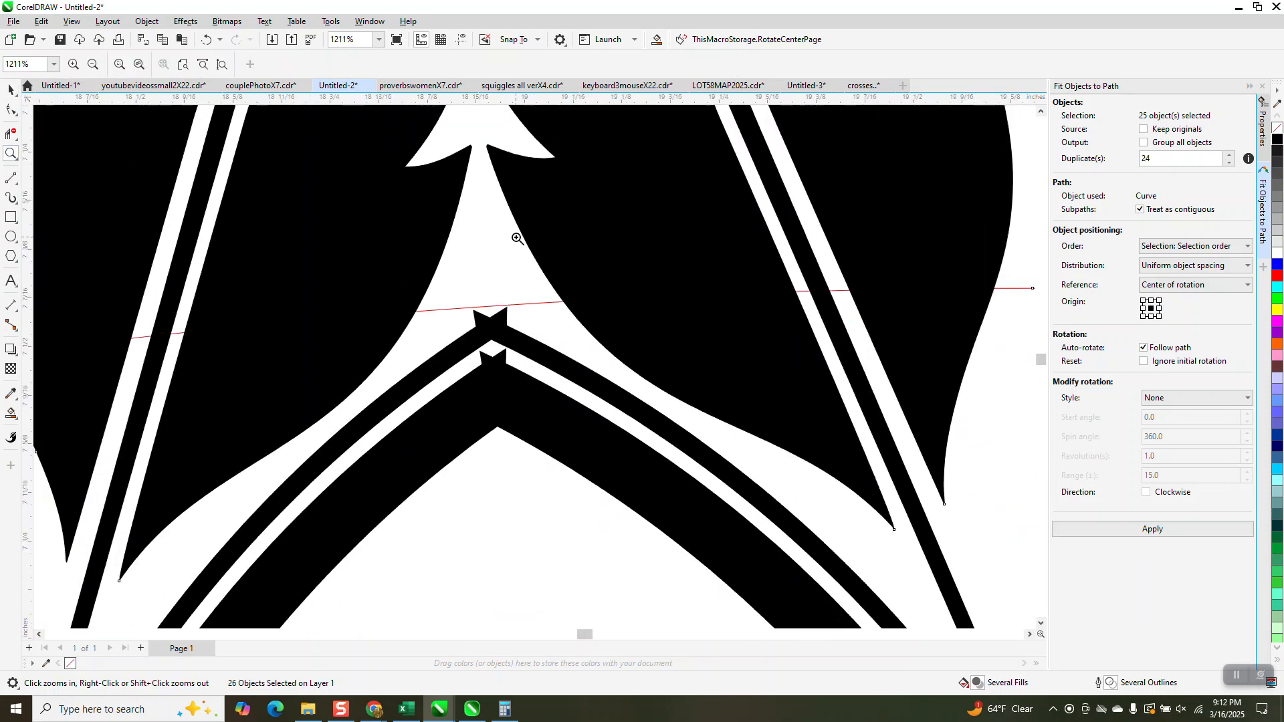
{"action": "scroll", "coordinate": [516, 236], "scroll_direction": "down", "scroll_amount": 5}
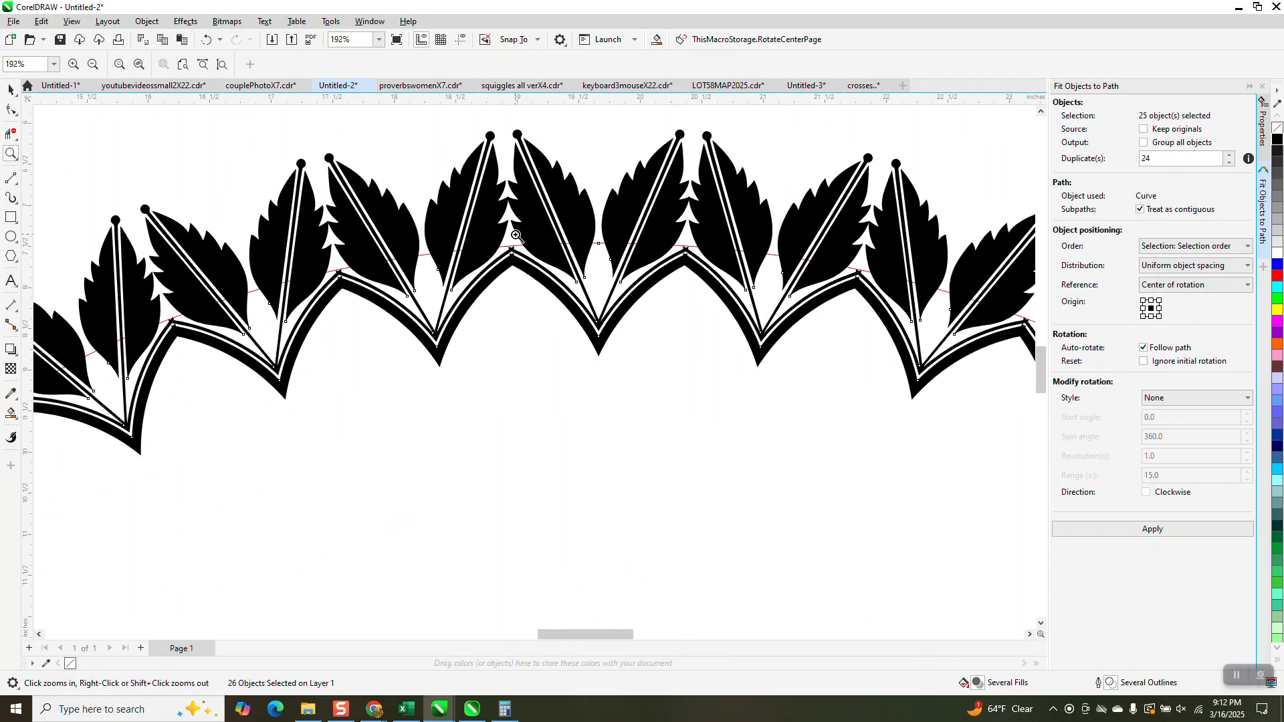
{"action": "left_click", "coordinate": [11, 89]}
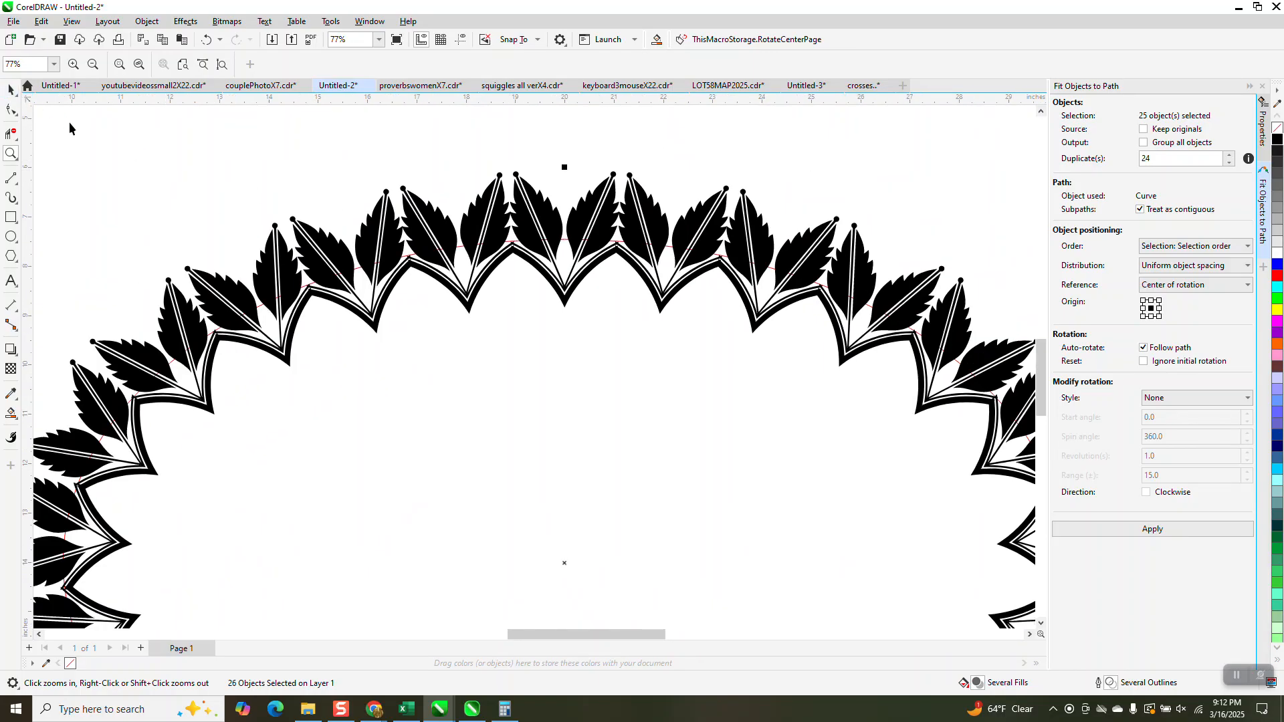
{"action": "left_click", "coordinate": [206, 40]}
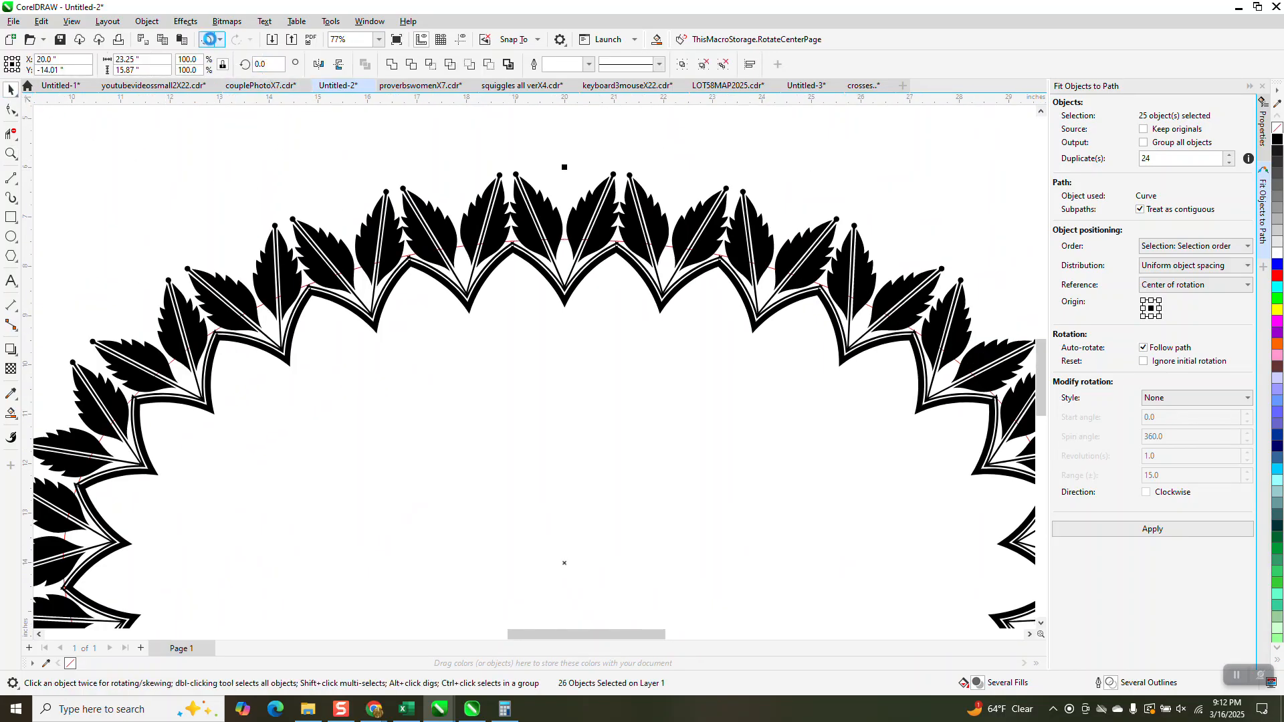
{"action": "scroll", "coordinate": [578, 289], "scroll_direction": "down", "scroll_amount": 1}
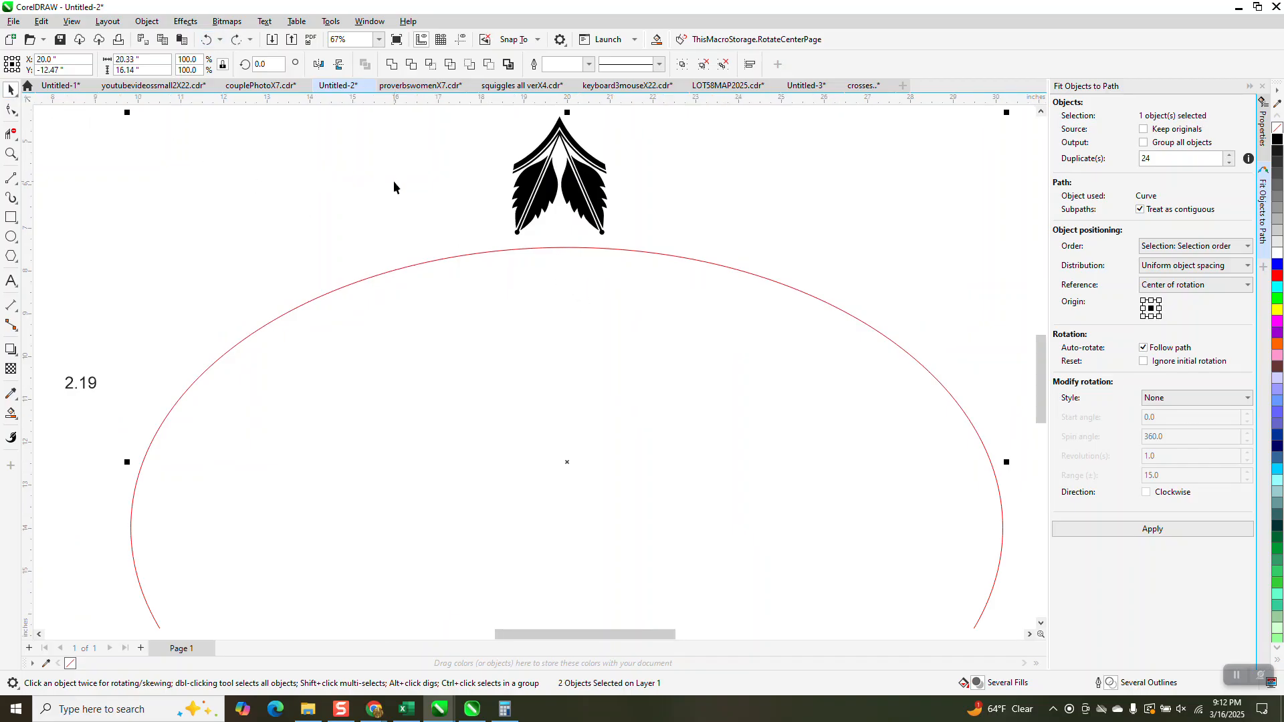
Set the red oval path's proportional scale to 94%
{"action": "left_click", "coordinate": [712, 267]}
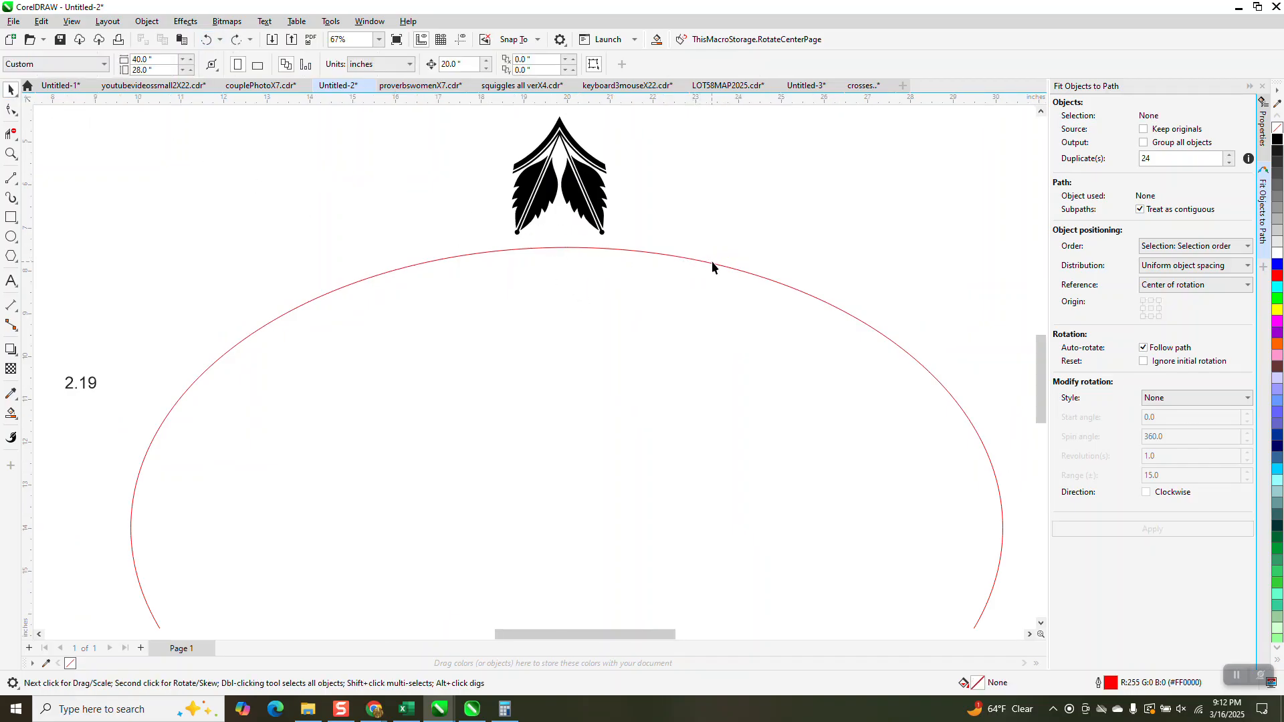
{"action": "left_click", "coordinate": [709, 266]}
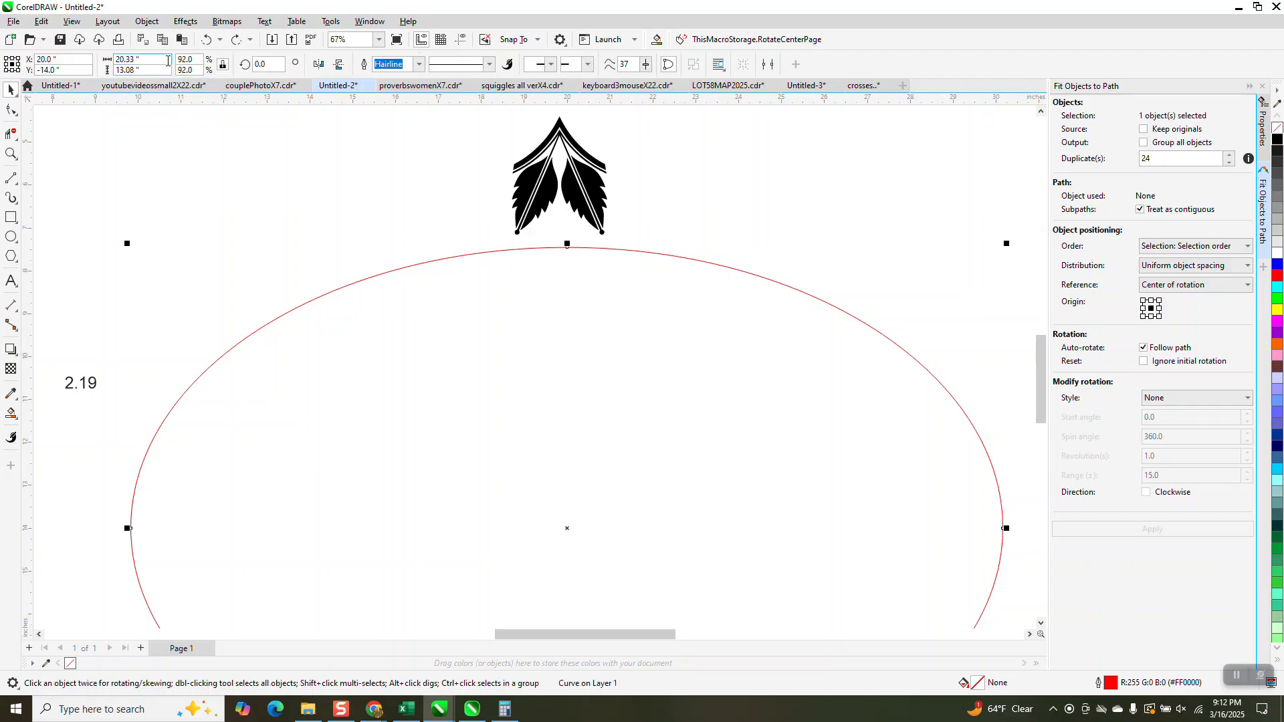
{"action": "left_click", "coordinate": [187, 59]}
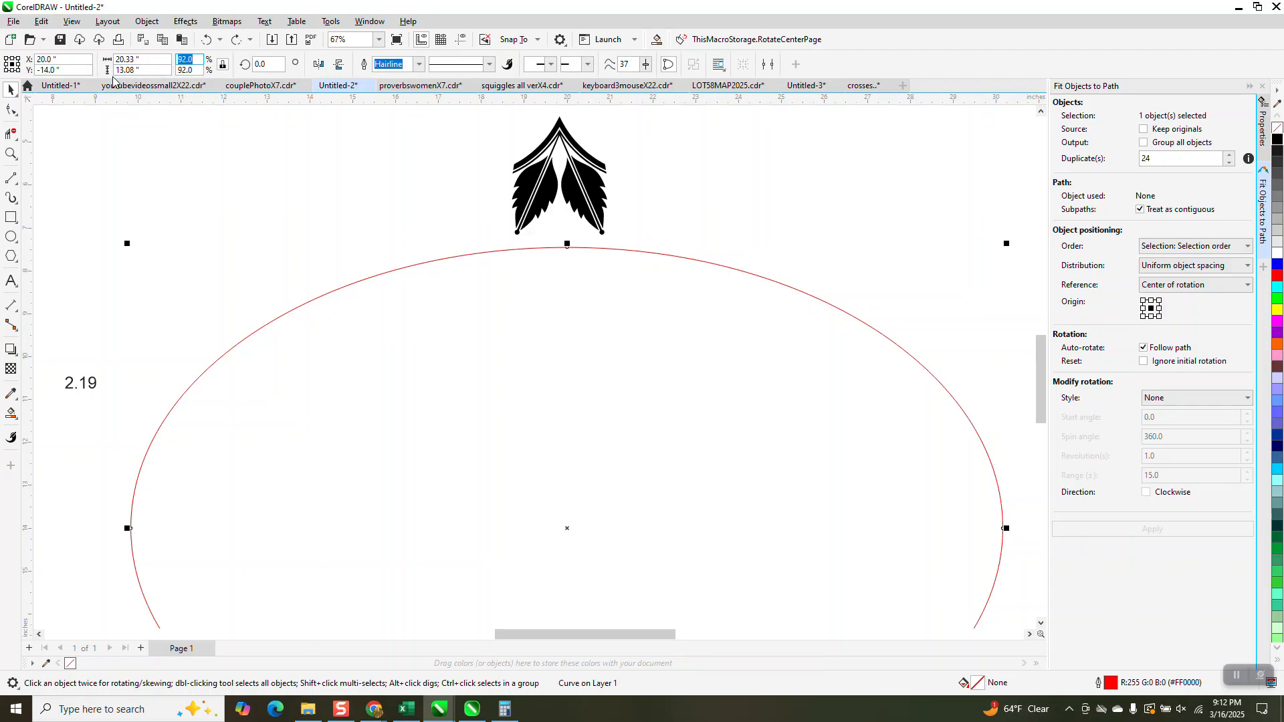
{"action": "type", "text": "94"}
{"action": "key", "text": "Return"}
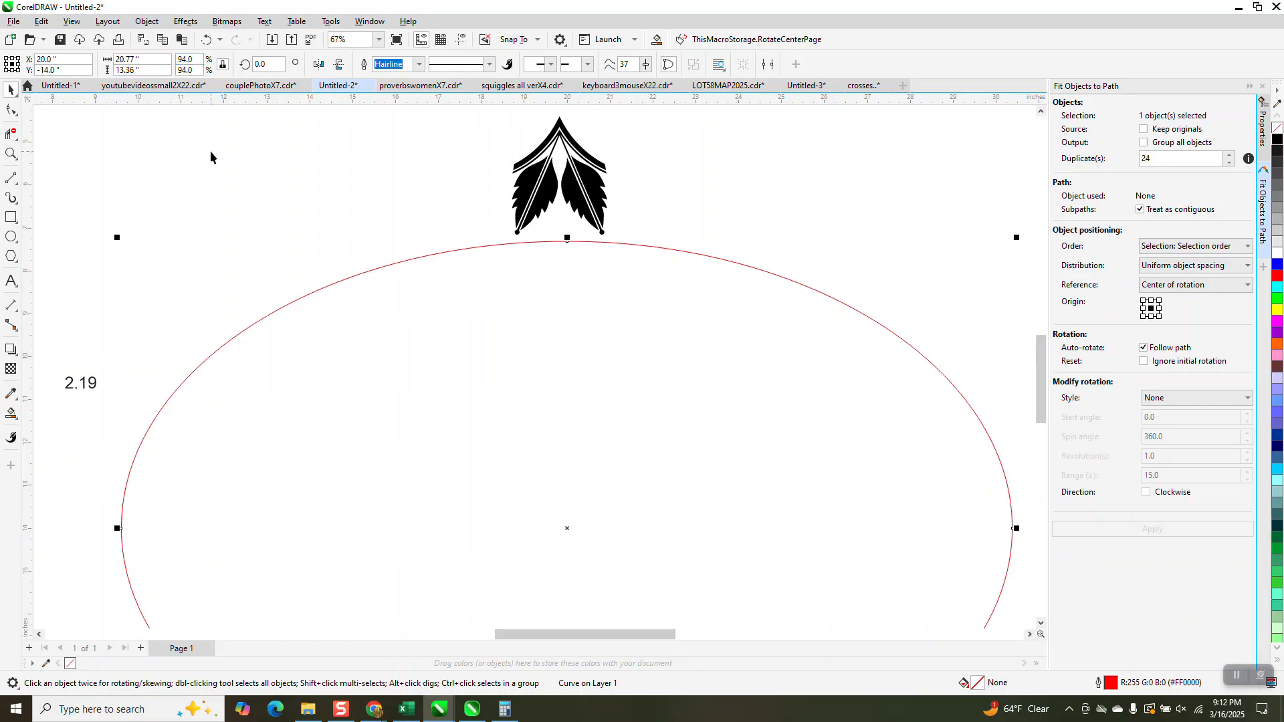
Fit the leaf motif group to the 94% oval path with 24 duplicates, uniform object spacing and rotation following the path
{"action": "left_click", "coordinate": [591, 197]}
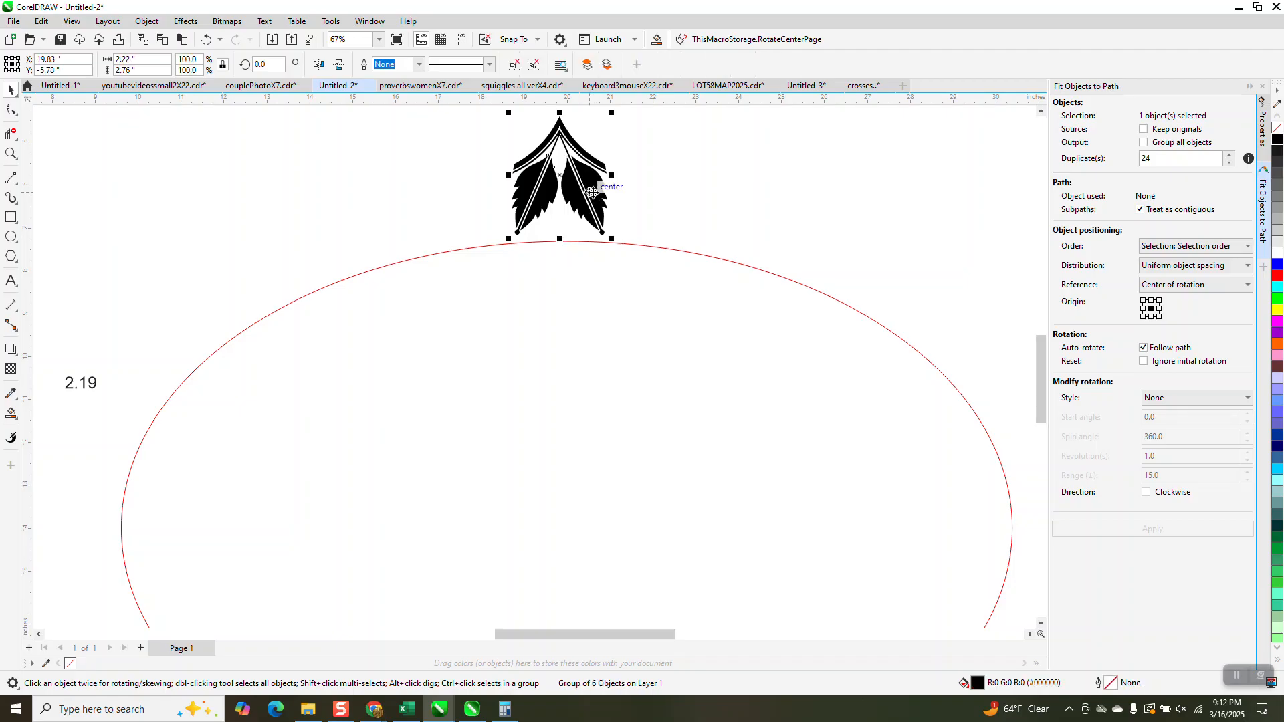
{"action": "left_click", "coordinate": [651, 248], "text": "shift"}
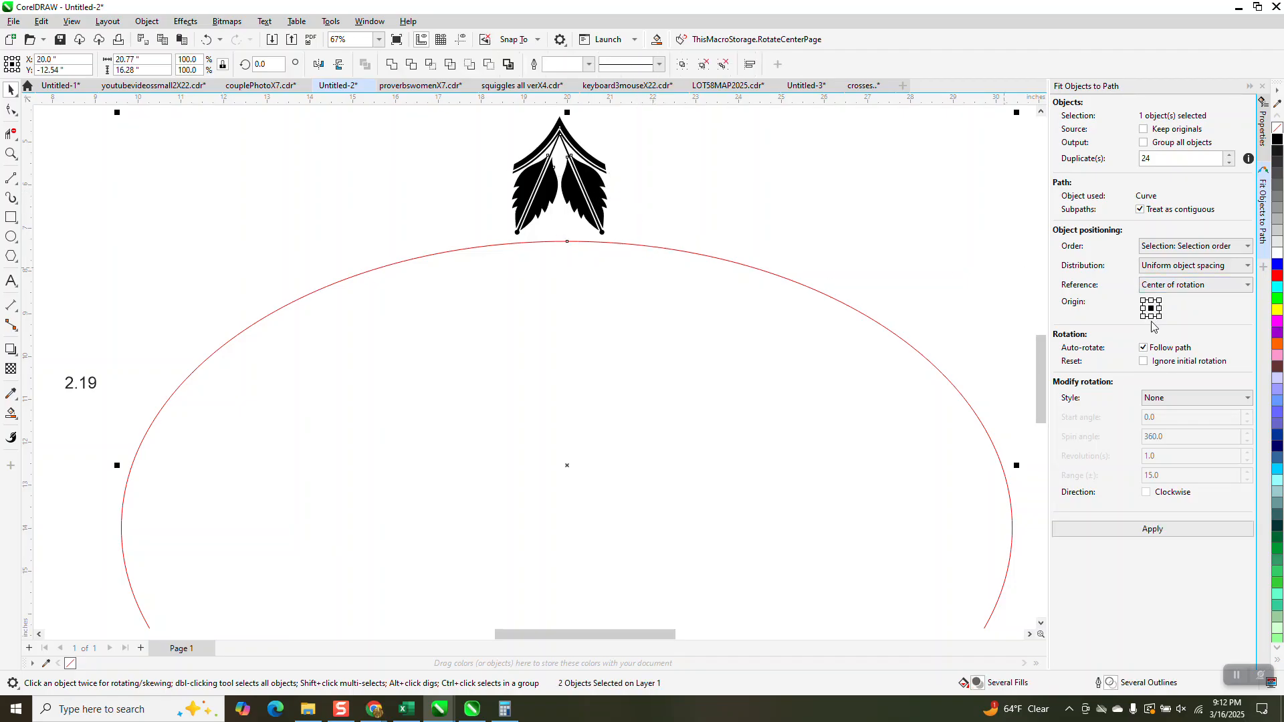
{"action": "left_click", "coordinate": [1153, 529]}
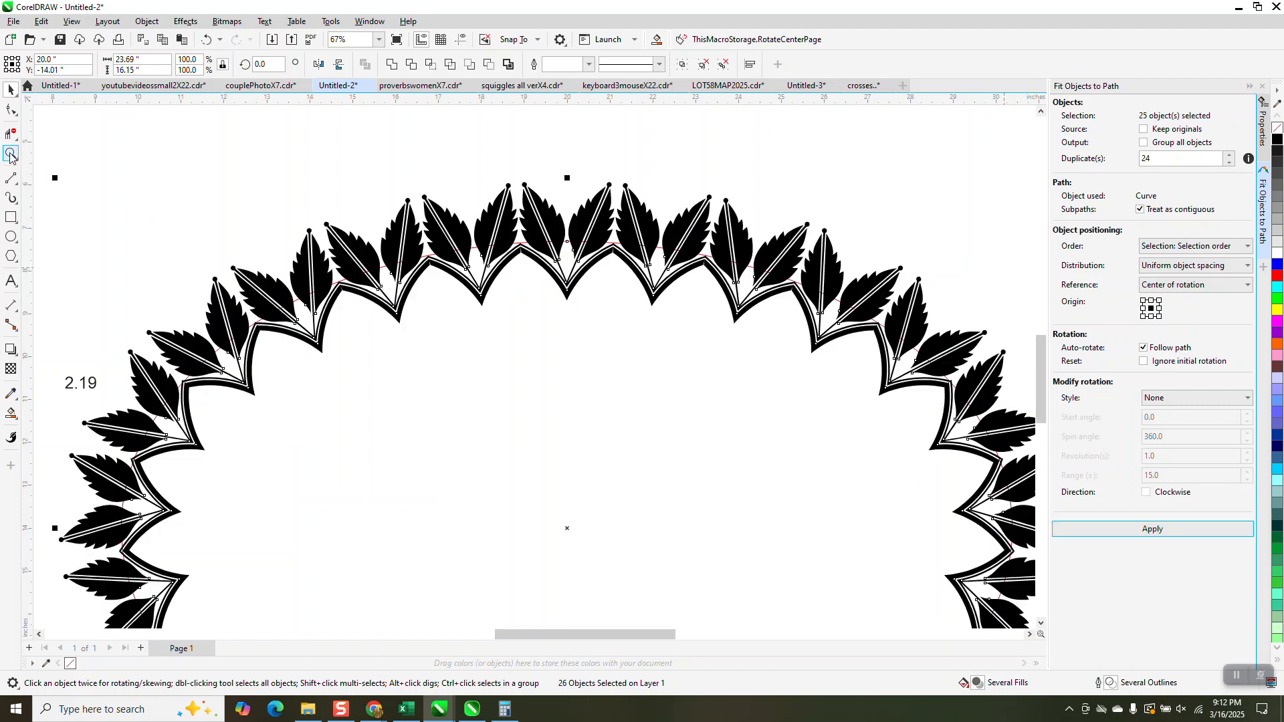
Check the border line seams between the motifs on the 94% oval, undo the fit to the path and clear the selection
{"action": "left_click", "coordinate": [11, 153]}
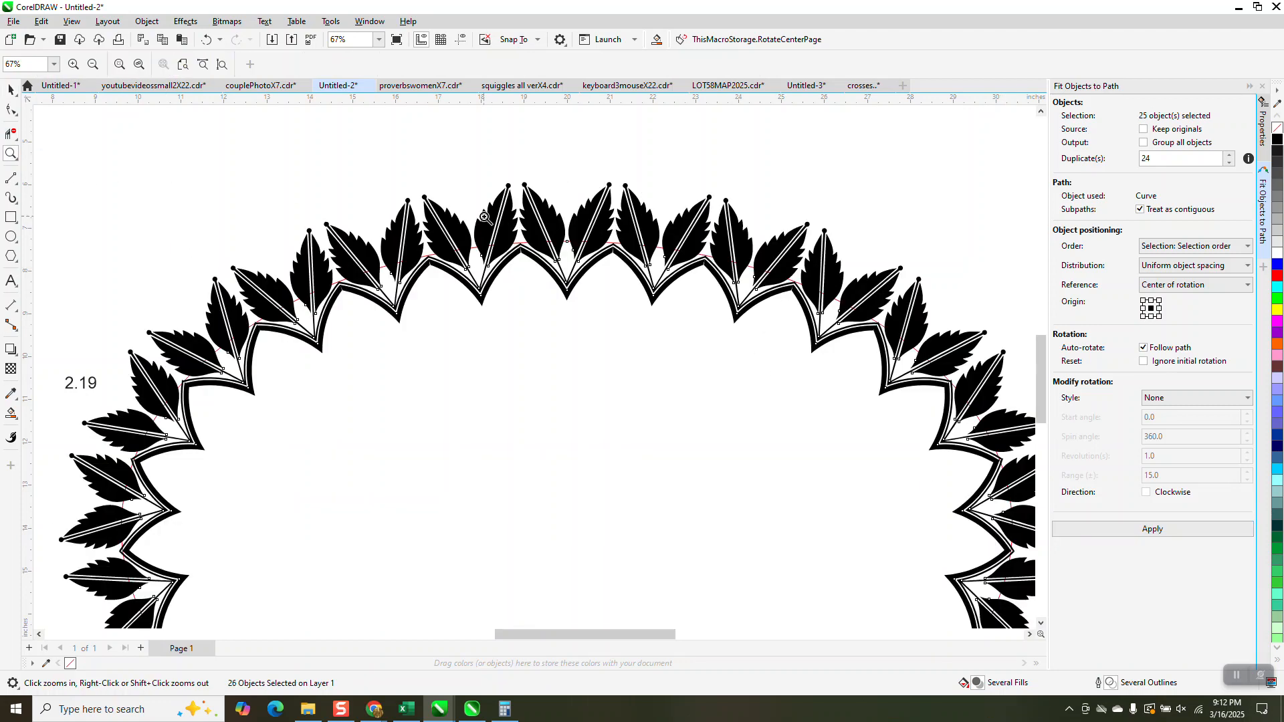
{"action": "left_click_drag", "start_coordinate": [482, 224], "coordinate": [565, 289]}
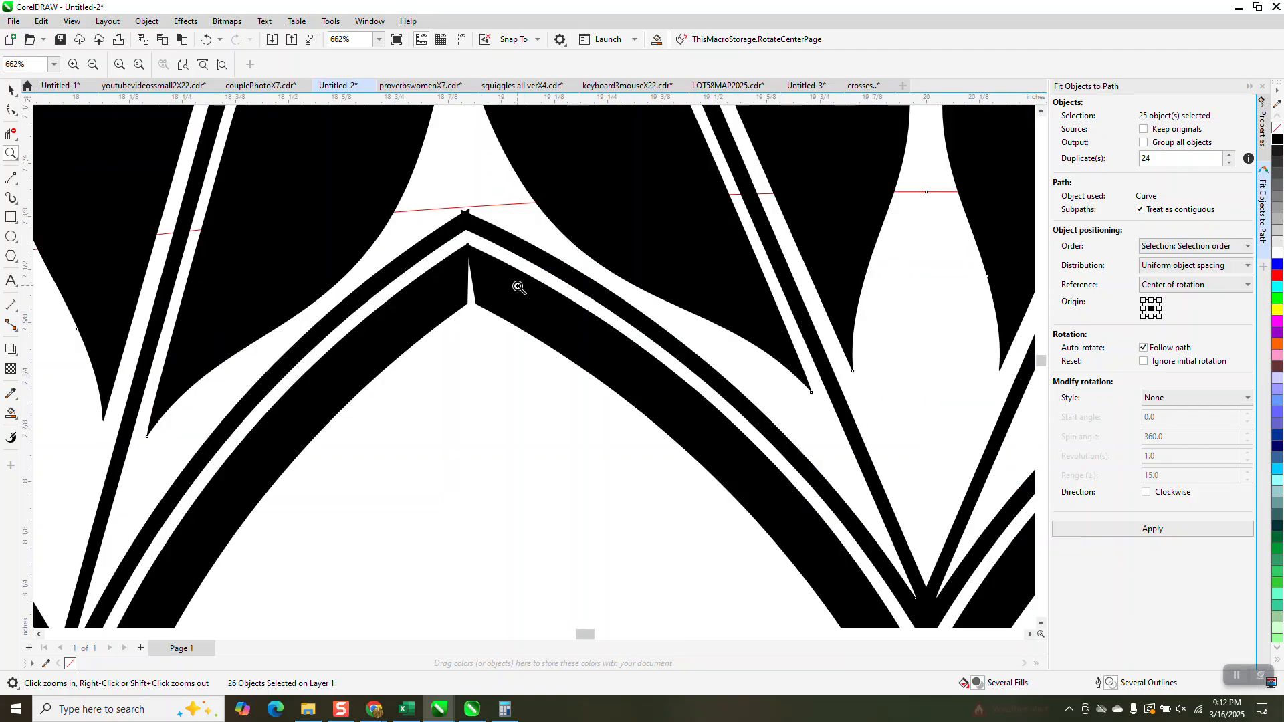
{"action": "scroll", "coordinate": [468, 274], "scroll_direction": "down", "scroll_amount": 1}
{"action": "scroll", "coordinate": [468, 275], "scroll_direction": "down", "scroll_amount": 2}
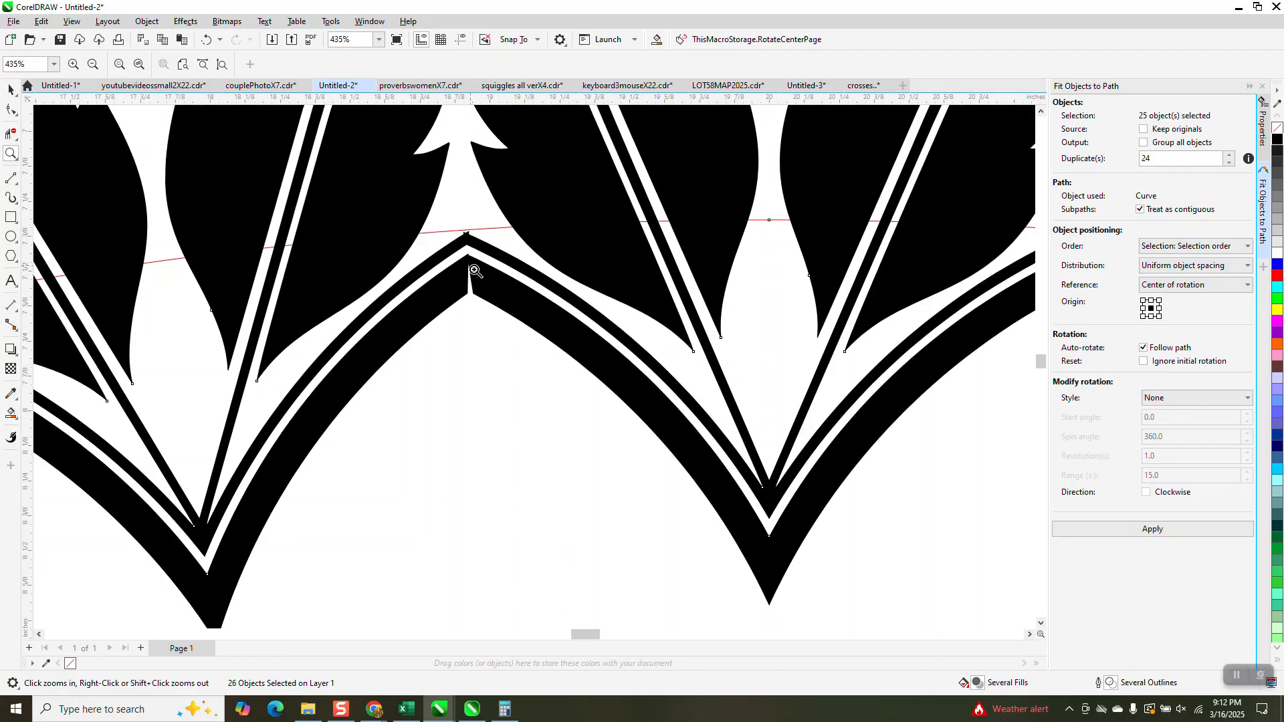
{"action": "scroll", "coordinate": [486, 275], "scroll_direction": "down", "scroll_amount": 3}
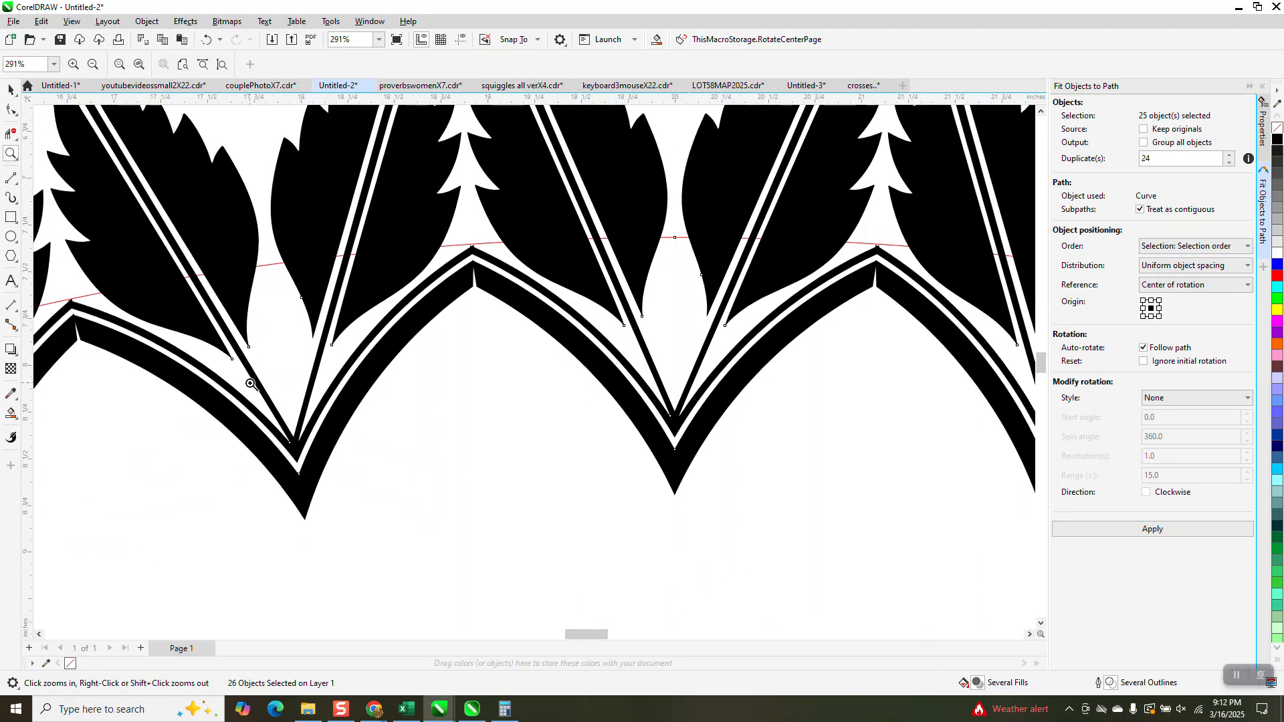
{"action": "scroll", "coordinate": [251, 385], "scroll_direction": "down", "scroll_amount": 7}
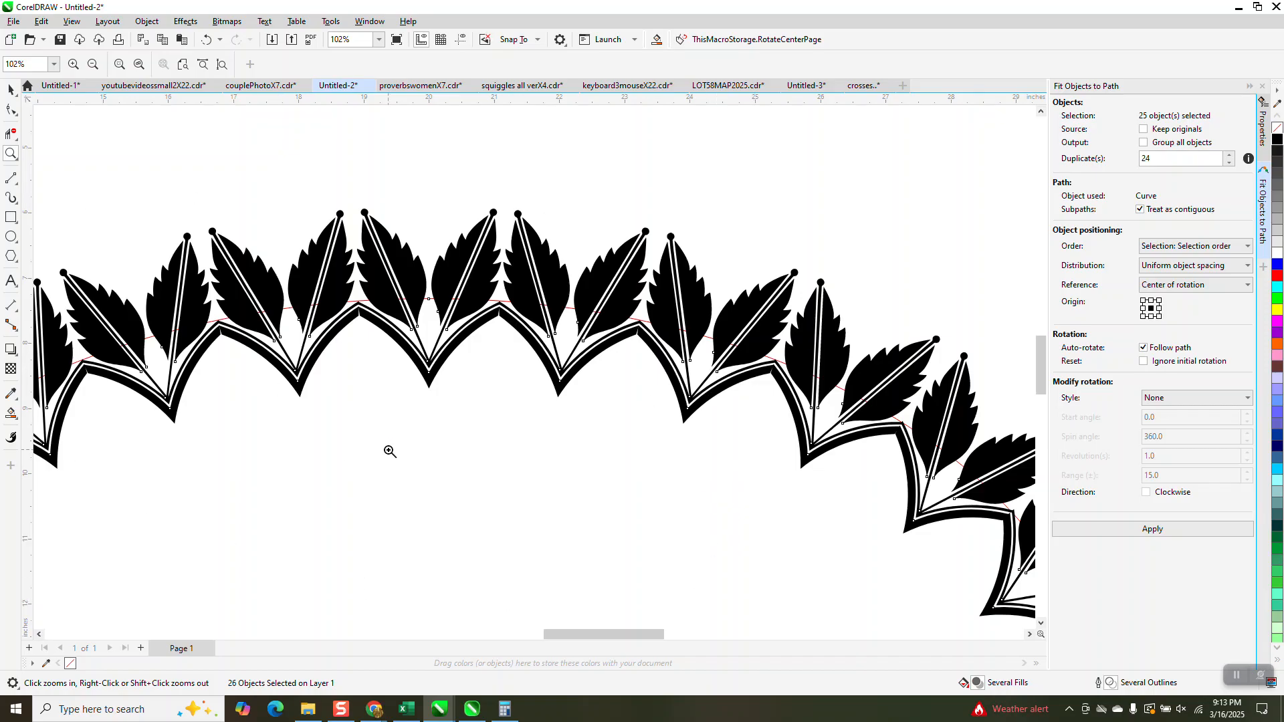
{"action": "left_click", "coordinate": [205, 40]}
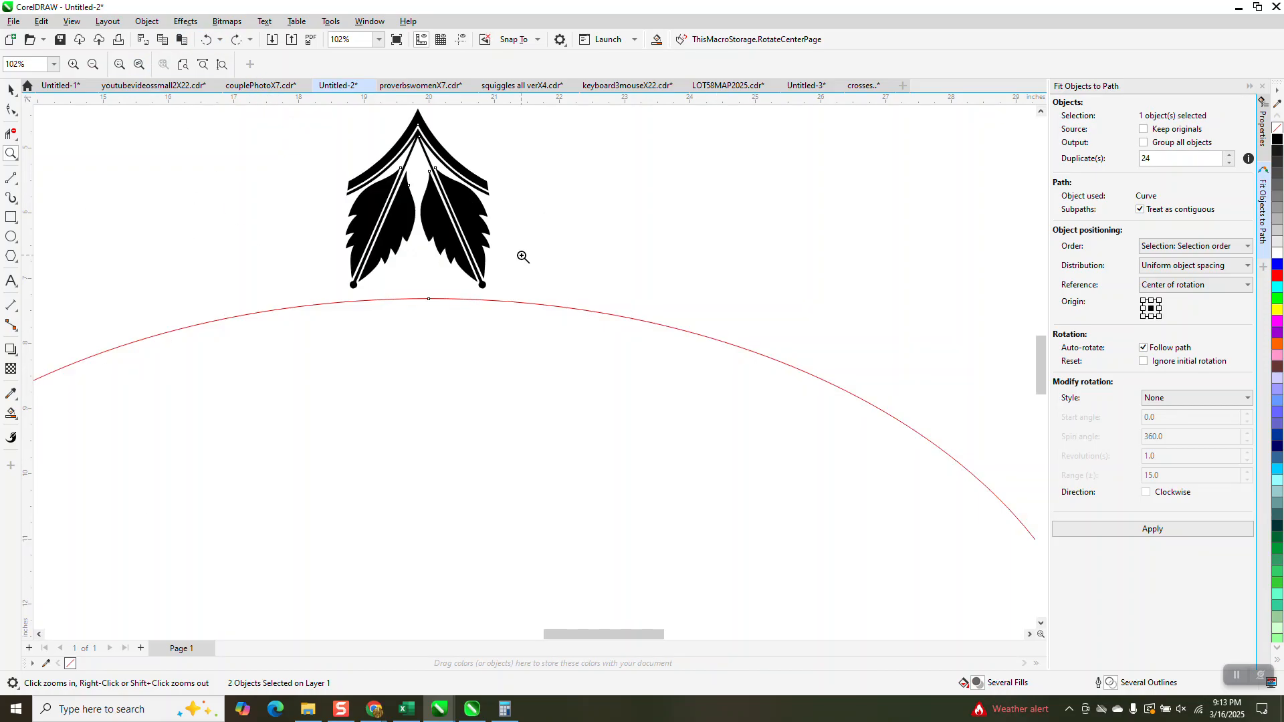
{"action": "left_click", "coordinate": [14, 90]}
{"action": "key", "text": "ctrl+z"}
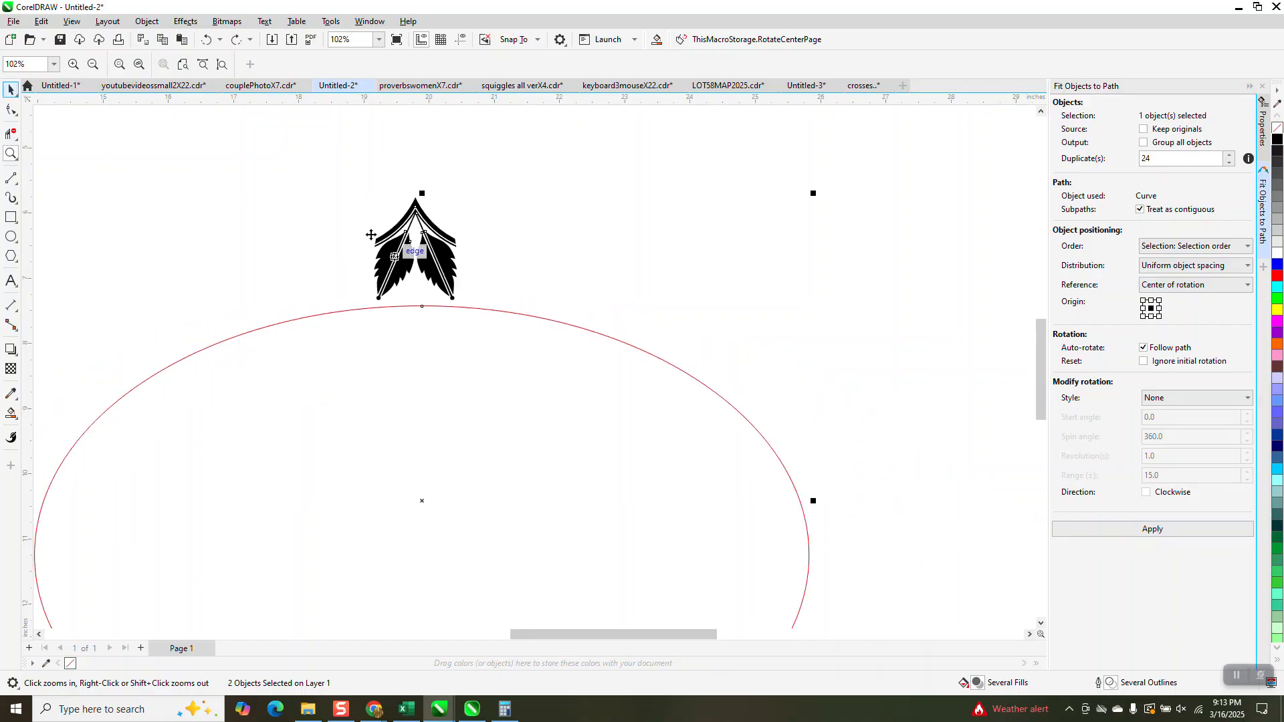
{"action": "key", "text": "Escape"}
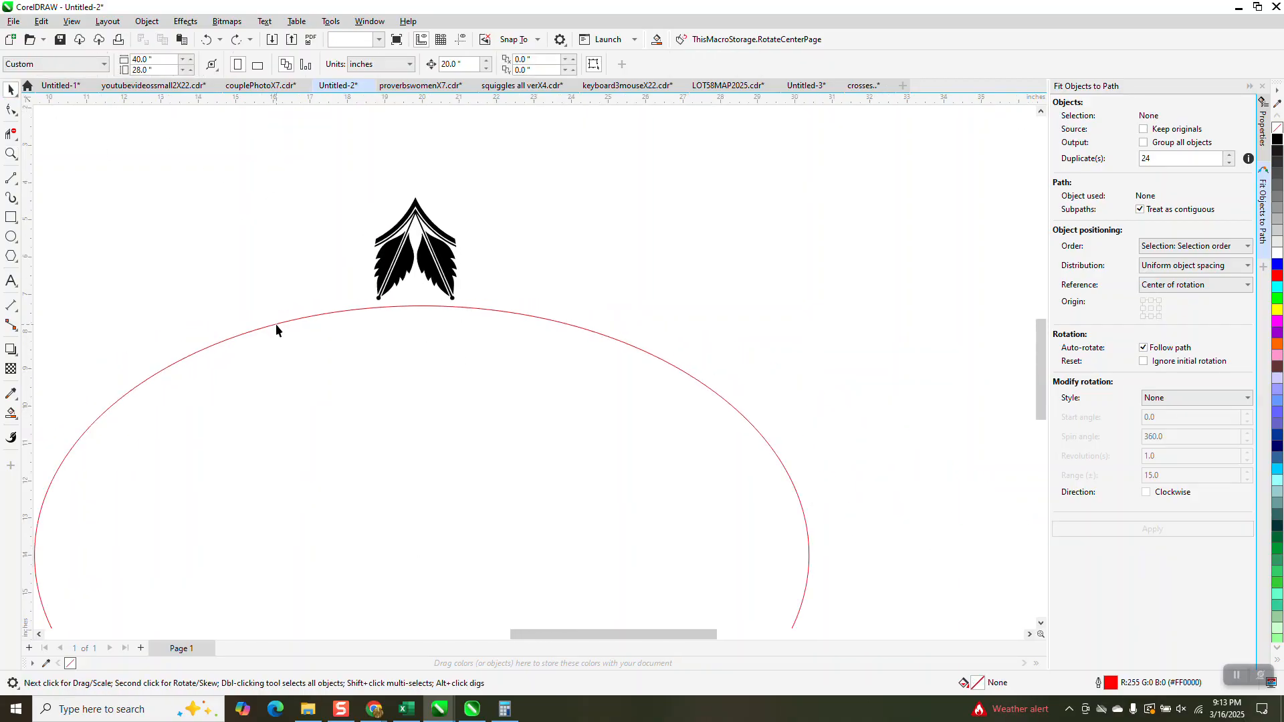
Set the red oval path's proportional scale to 93%
{"action": "left_click", "coordinate": [275, 325]}
{"action": "double_click", "coordinate": [195, 58]}
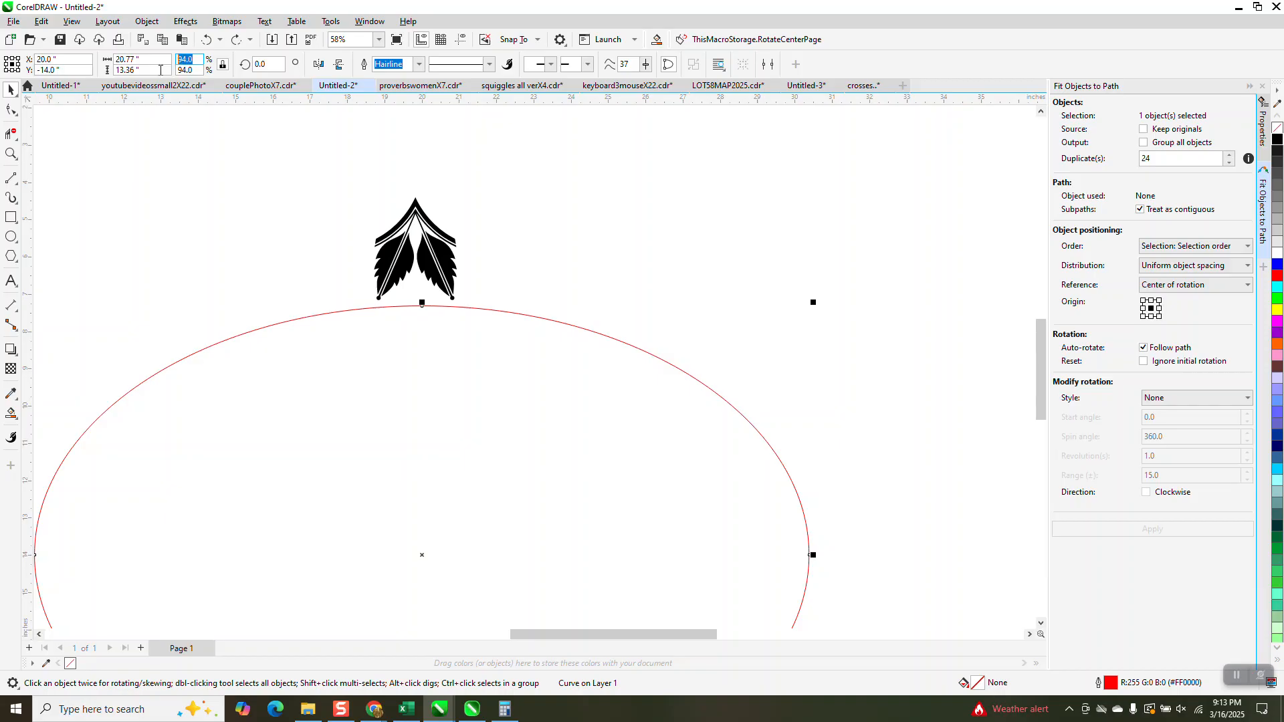
{"action": "type", "text": "93"}
{"action": "key", "text": "Return"}
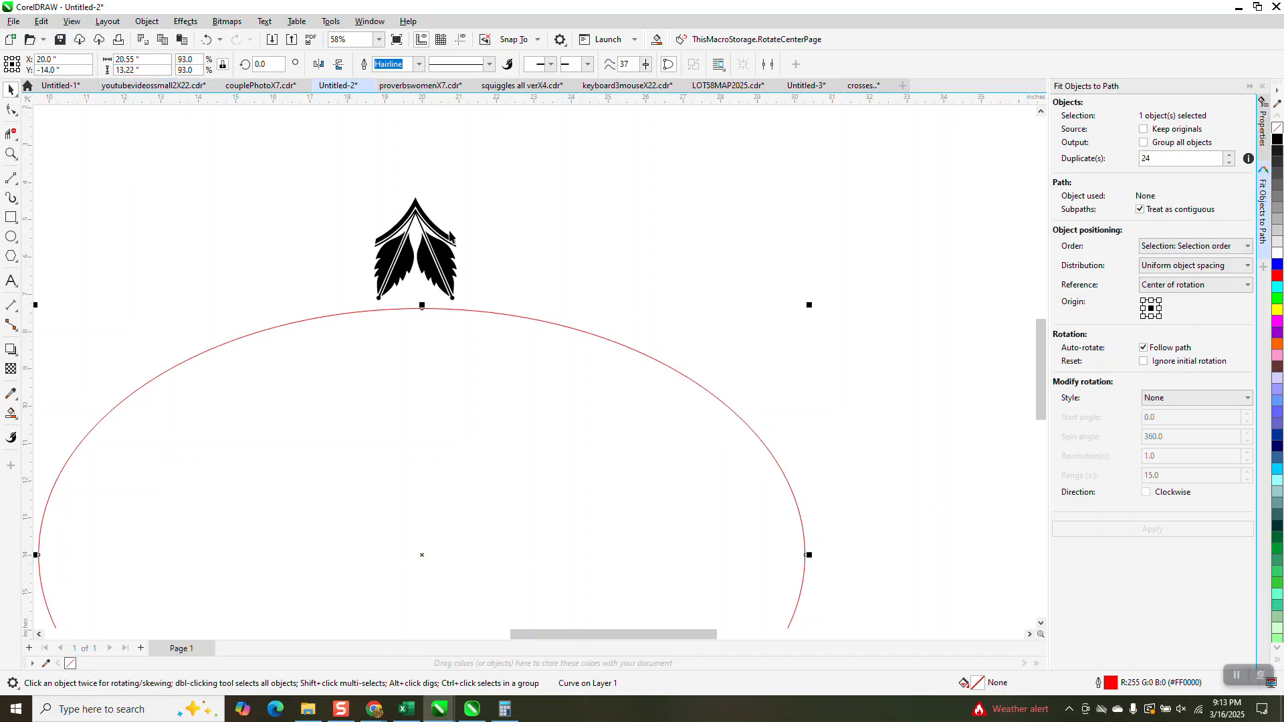
Fit the leaf motif group to the 93% oval path with 24 duplicates, uniform object spacing and rotation following the path
{"action": "left_click", "coordinate": [462, 239]}
{"action": "left_click", "coordinate": [451, 258]}
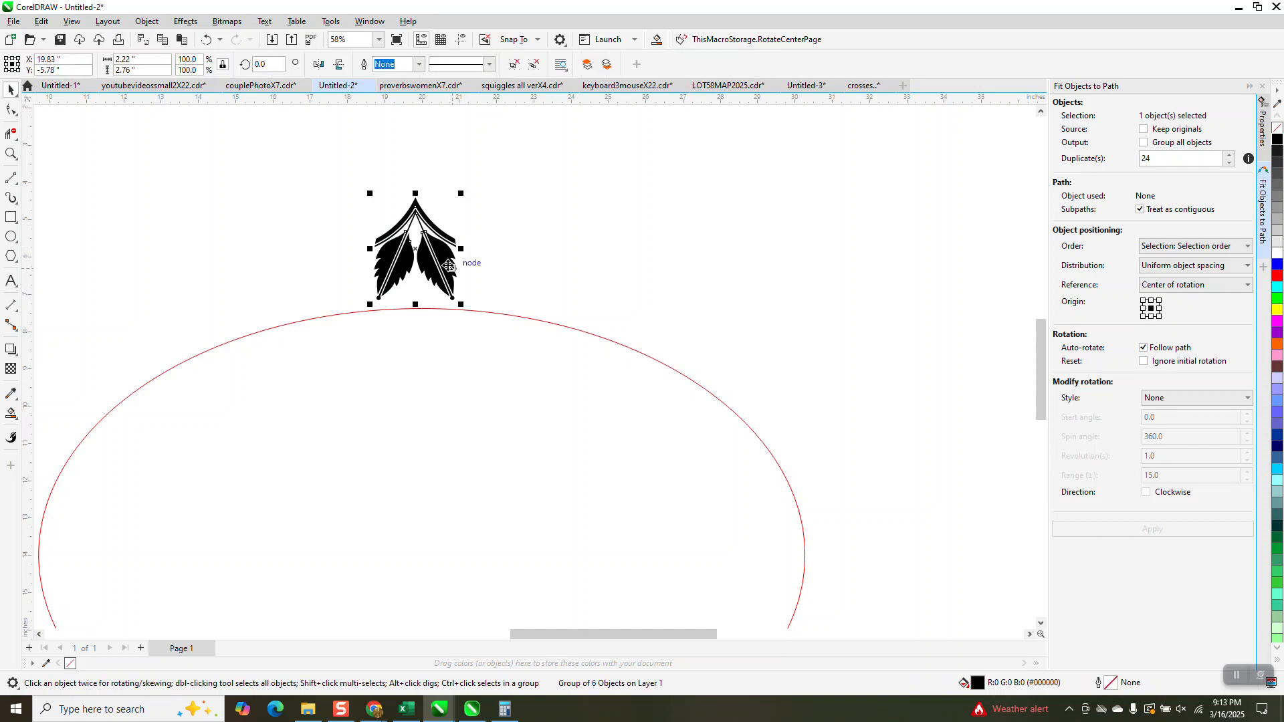
{"action": "left_click", "coordinate": [531, 321], "text": "shift"}
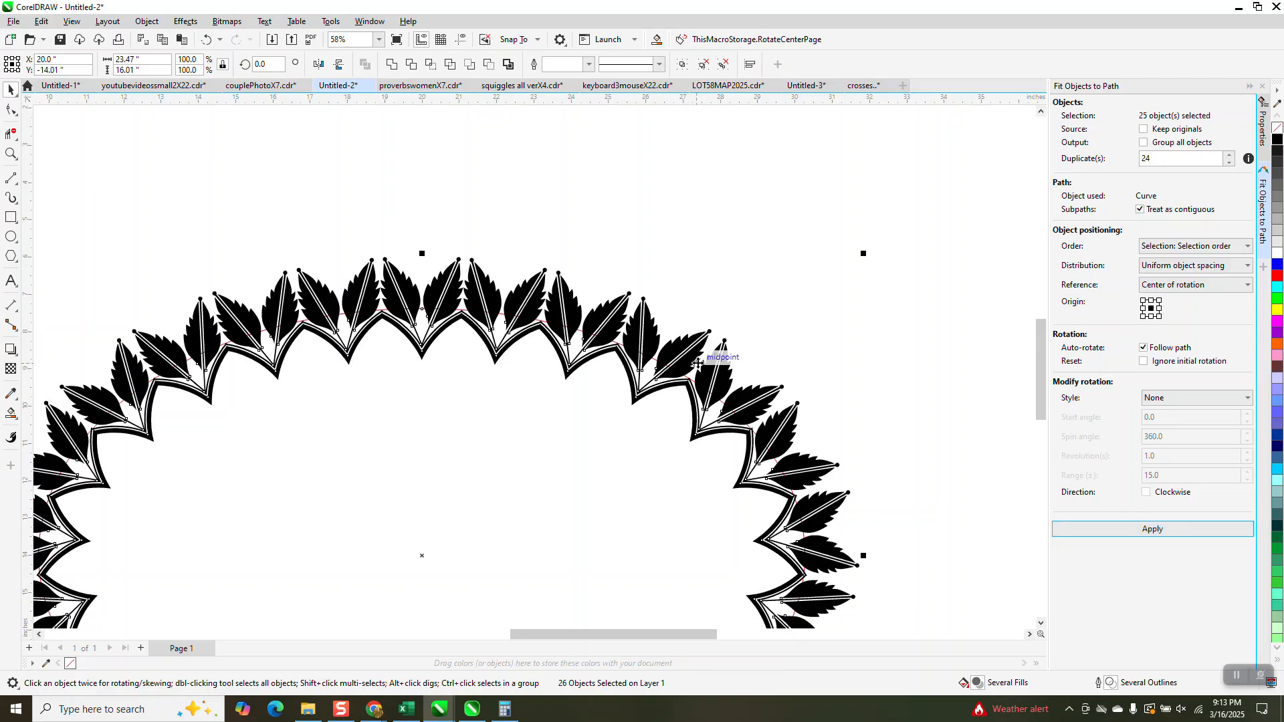
Examine how the border line ends meet between neighbouring motifs near the top centre of the 93% oval
{"action": "left_click", "coordinate": [11, 155]}
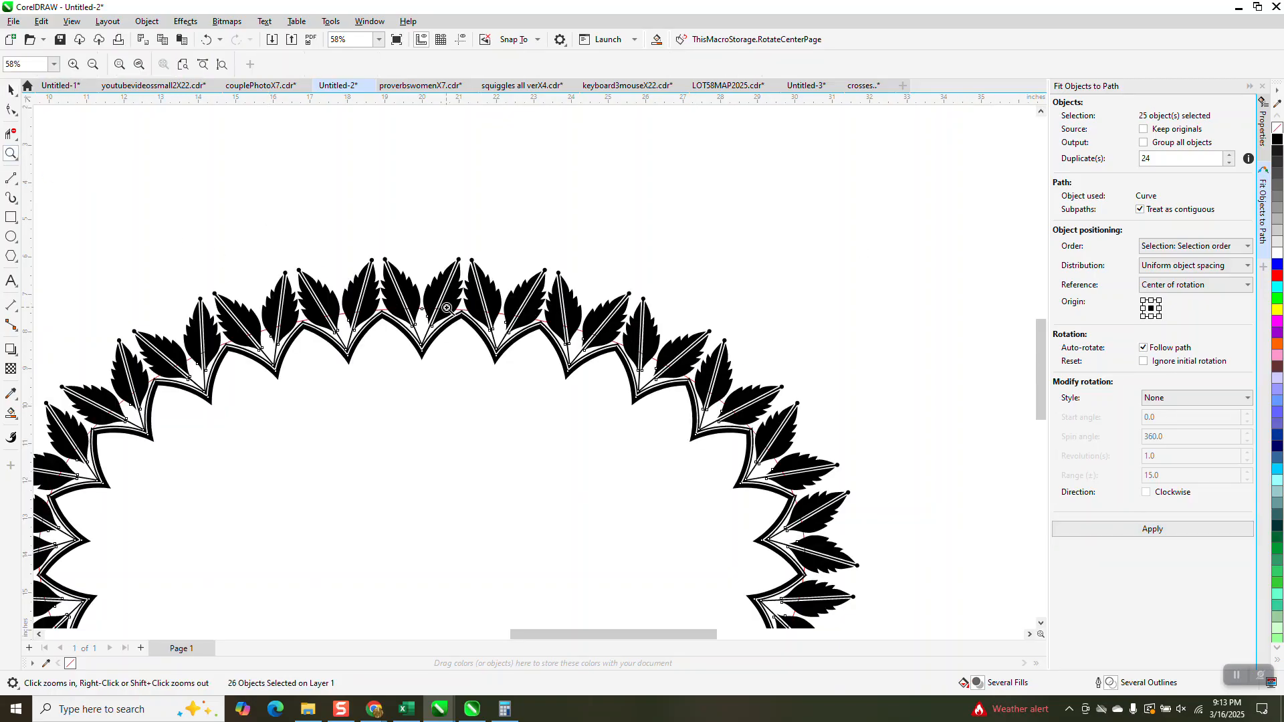
{"action": "left_click_drag", "start_coordinate": [450, 307], "coordinate": [518, 339]}
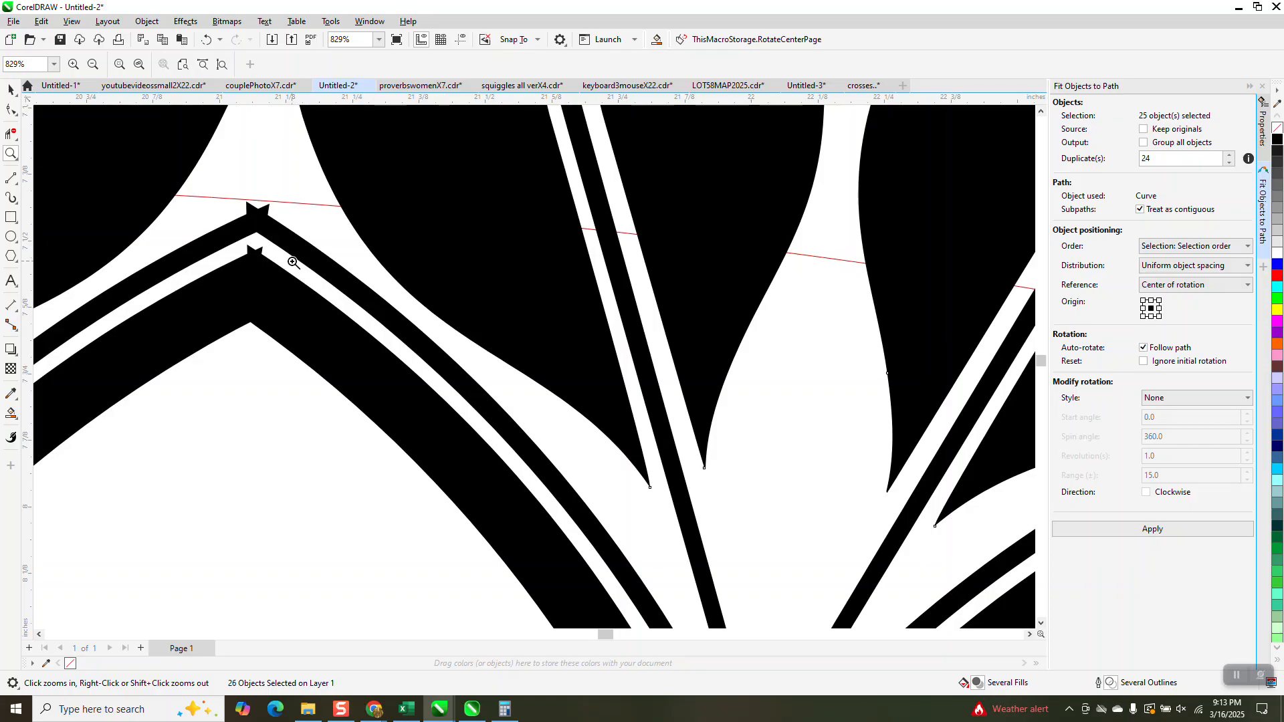
{"action": "scroll", "coordinate": [298, 260], "scroll_direction": "down", "scroll_amount": 2}
{"action": "scroll", "coordinate": [495, 291], "scroll_direction": "down", "scroll_amount": 2}
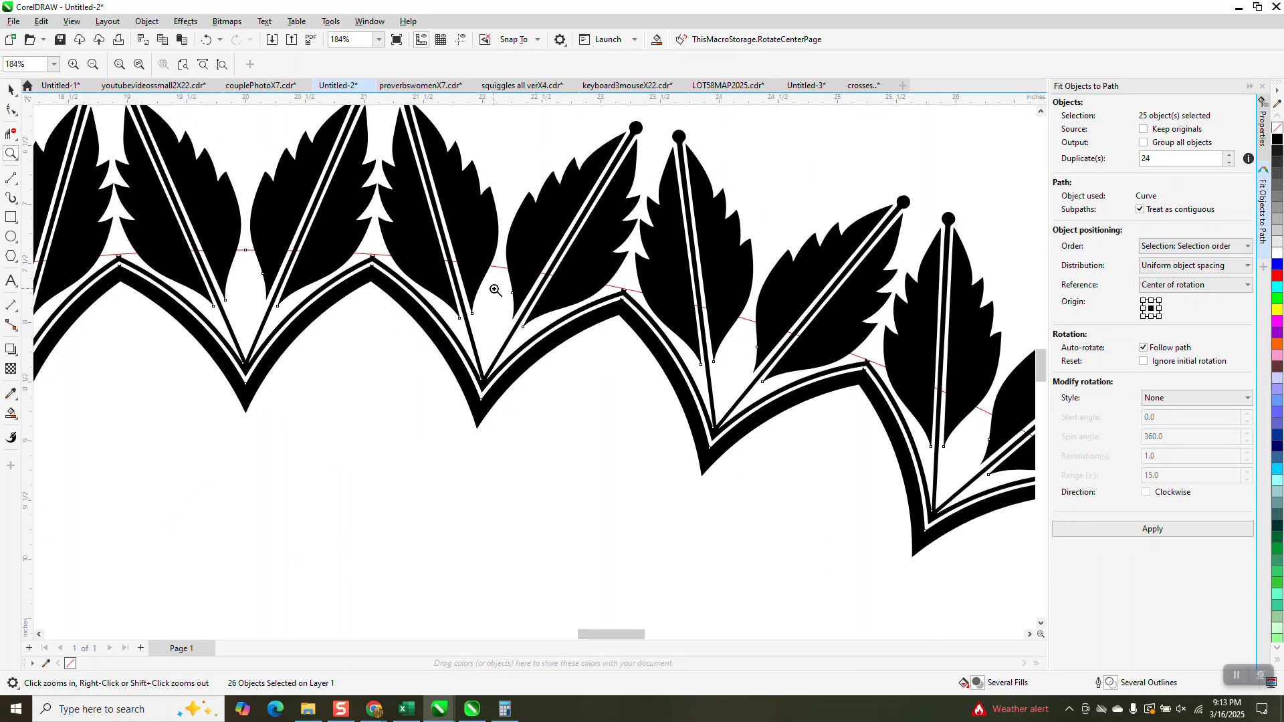
{"action": "scroll", "coordinate": [495, 291], "scroll_direction": "down", "scroll_amount": 2}
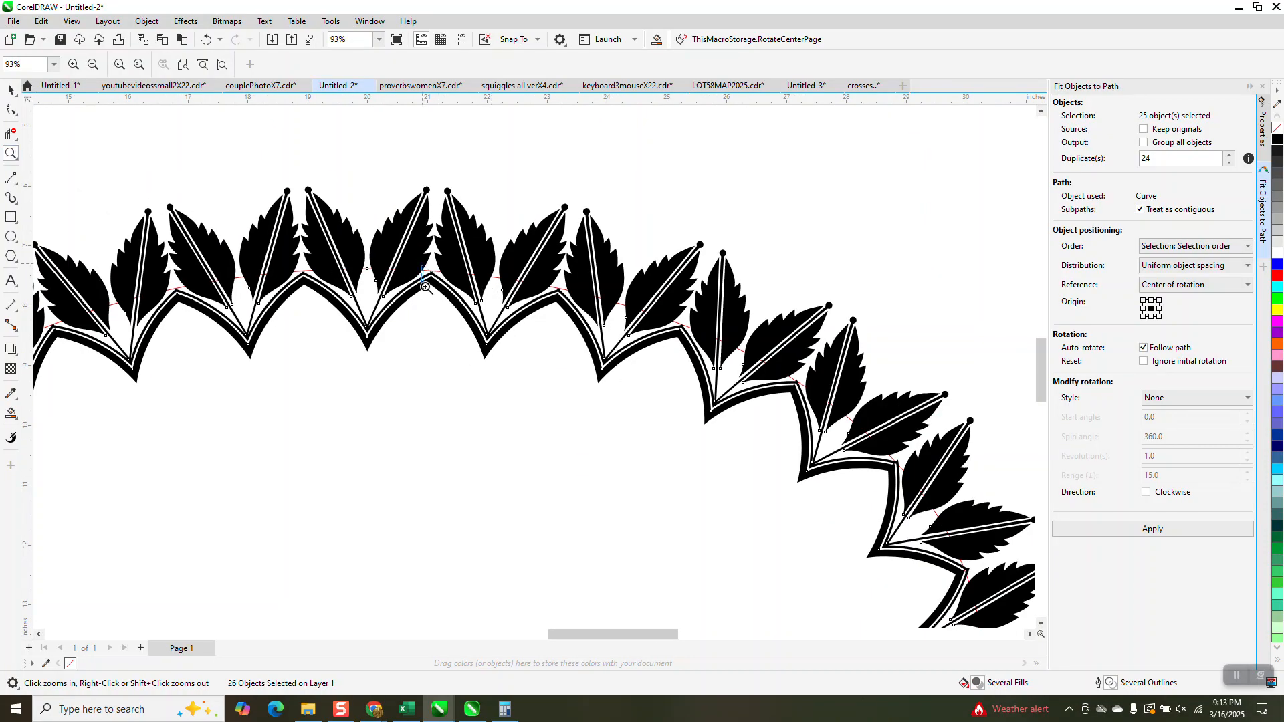
{"action": "left_click_drag", "start_coordinate": [425, 287], "coordinate": [473, 315]}
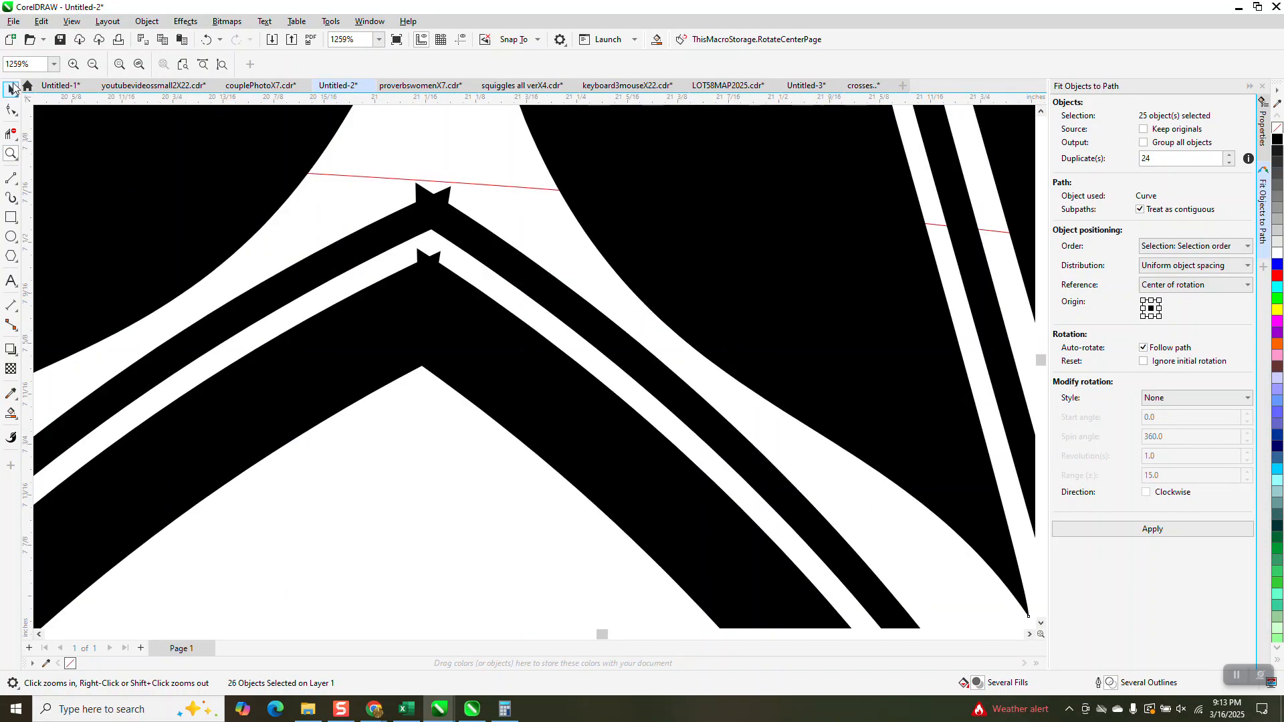
Display the drawing in wireframe to check the overlapping border ends at the seams, and deselect all motifs
{"action": "left_click", "coordinate": [11, 89]}
{"action": "left_click", "coordinate": [72, 21]}
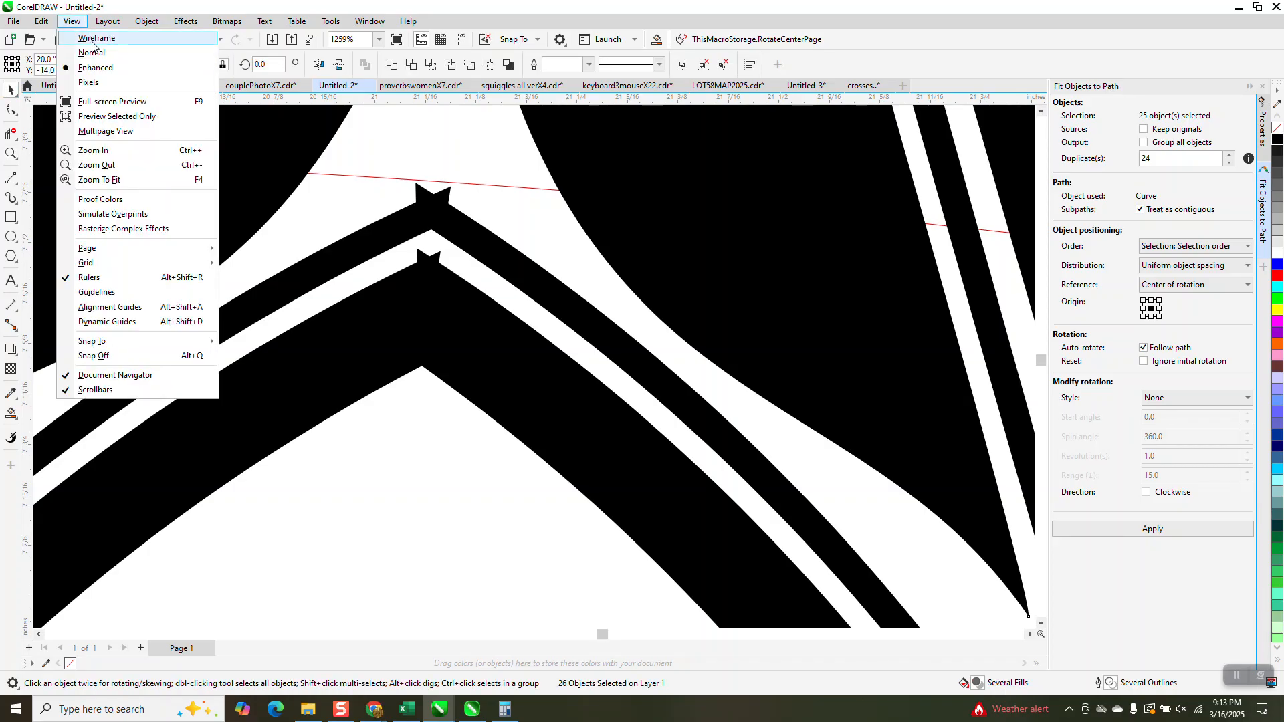
{"action": "left_click", "coordinate": [95, 38]}
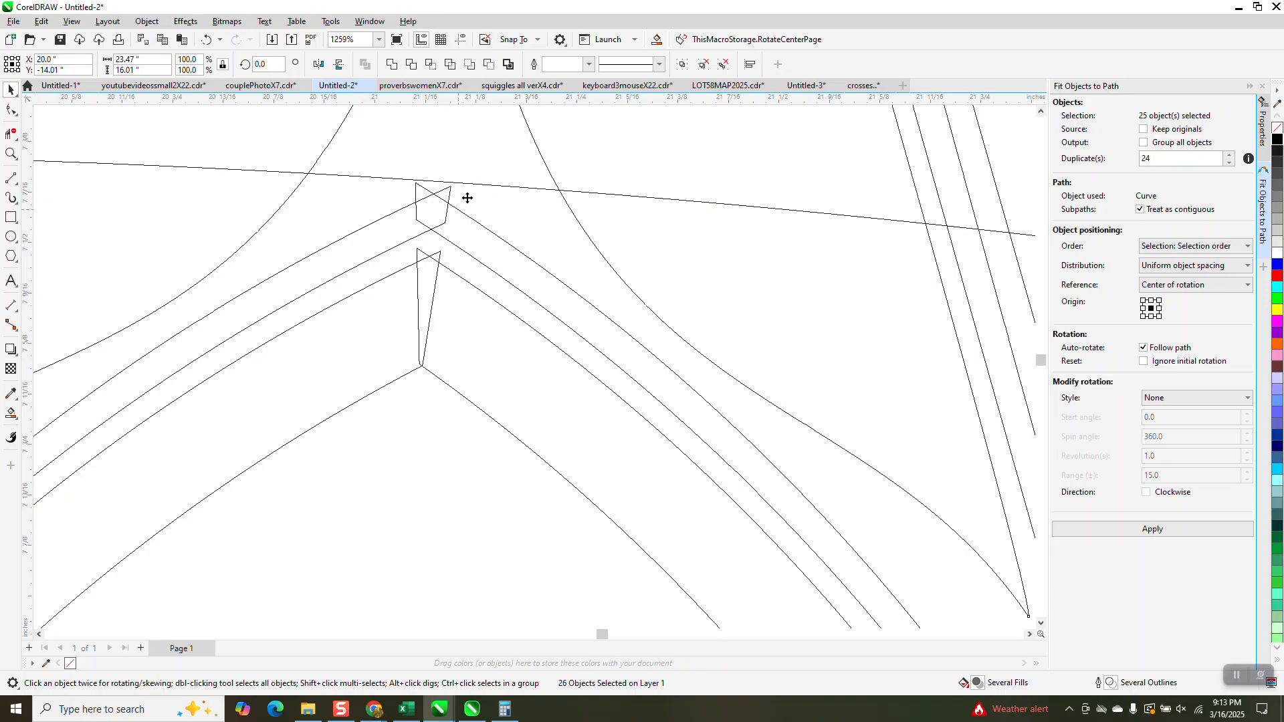
{"action": "scroll", "coordinate": [449, 224], "scroll_direction": "down", "scroll_amount": 3}
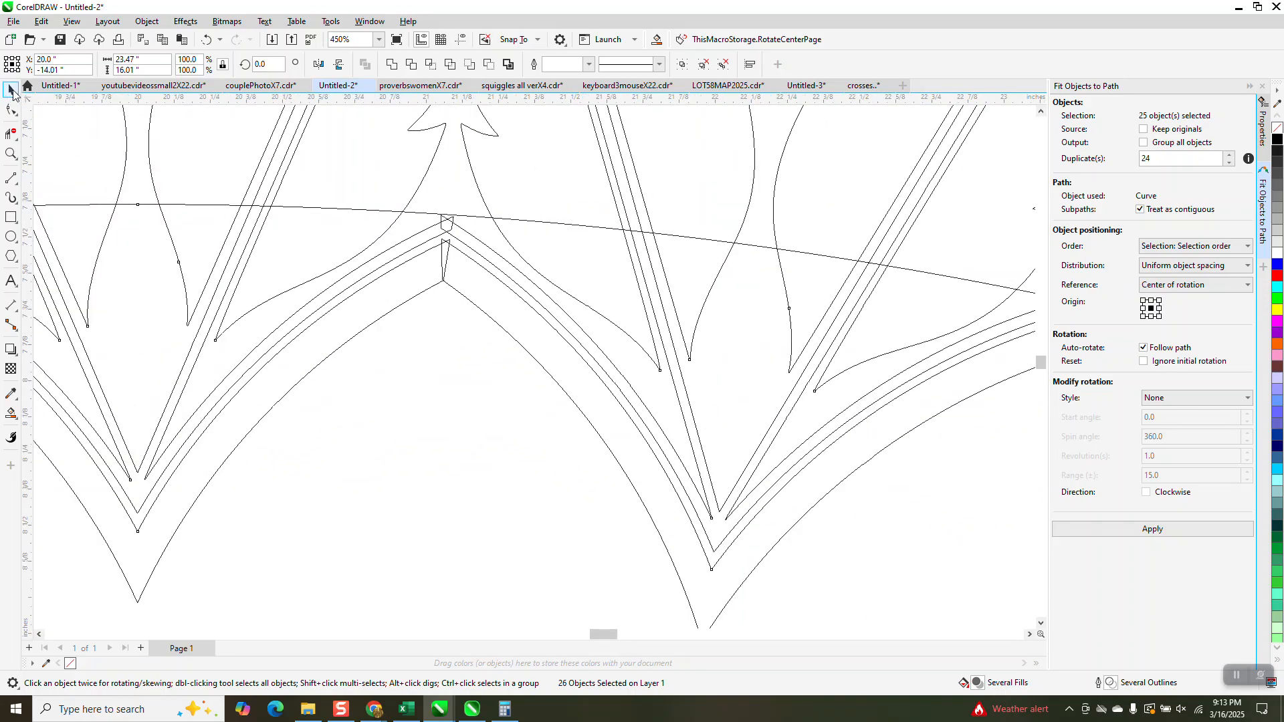
{"action": "scroll", "coordinate": [507, 303], "scroll_direction": "down", "scroll_amount": 2}
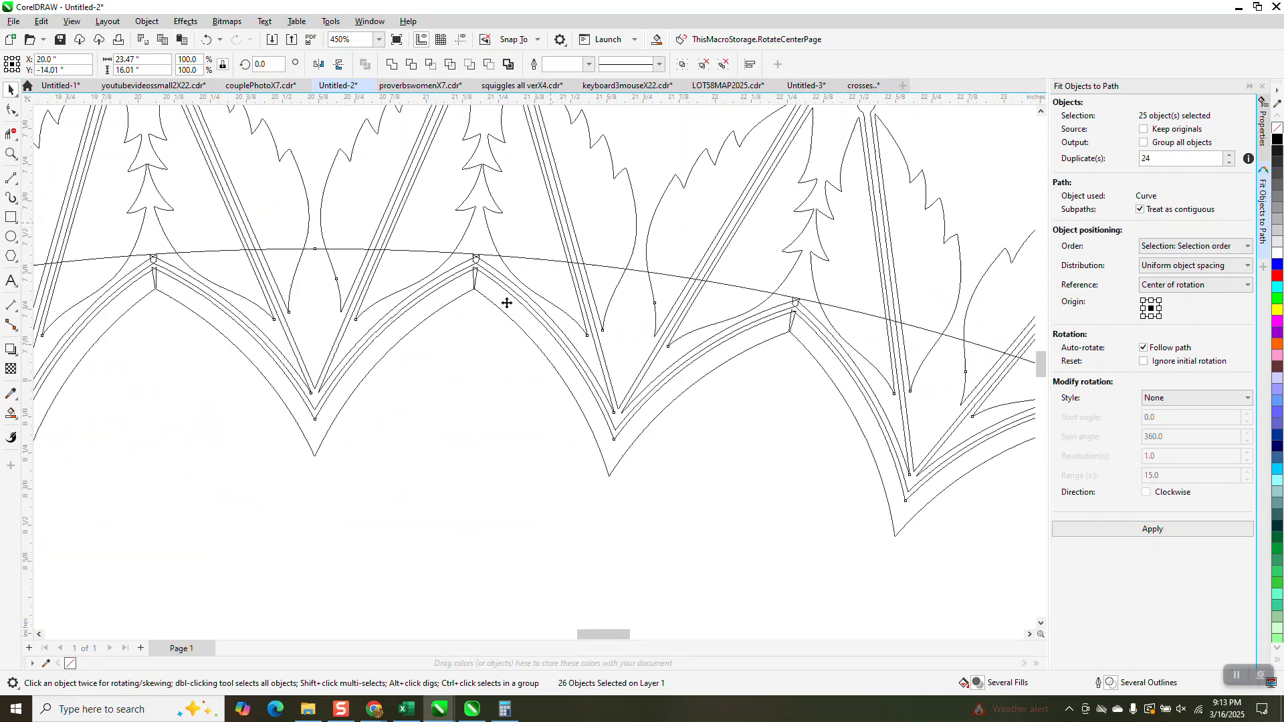
{"action": "scroll", "coordinate": [507, 303], "scroll_direction": "down", "scroll_amount": 3}
{"action": "left_click", "coordinate": [809, 208]}
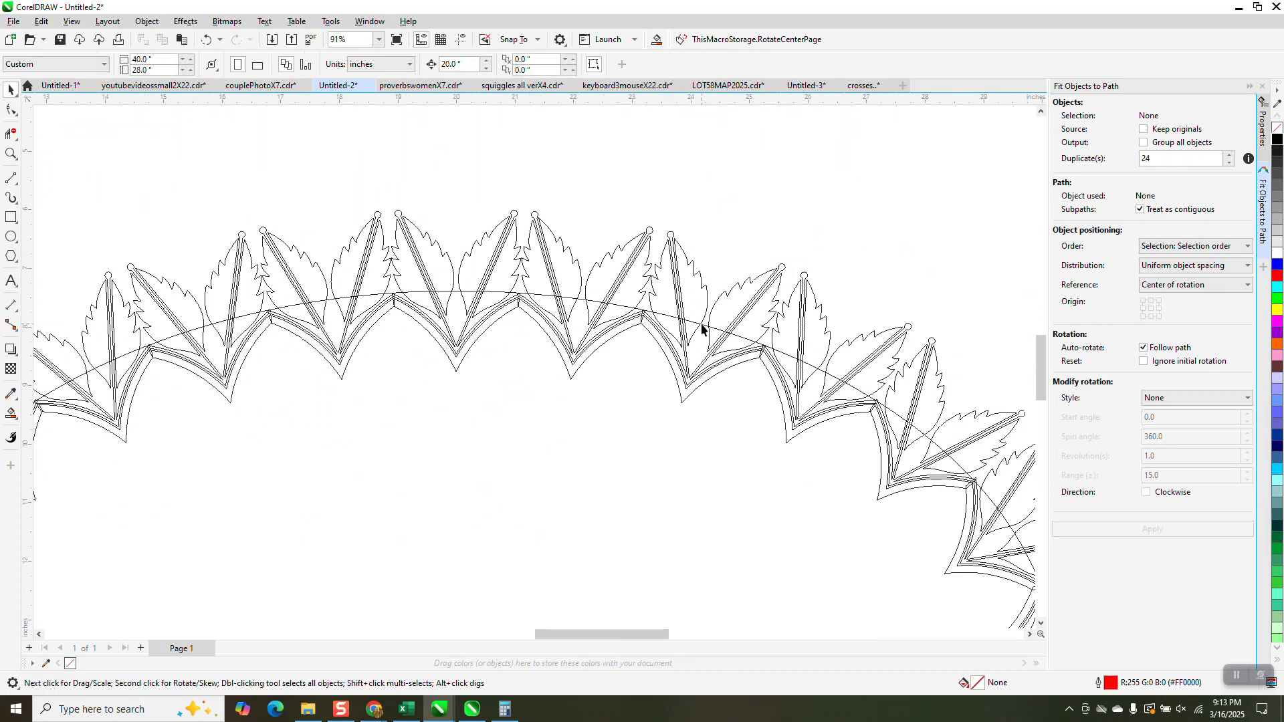
Delete the red oval path that the leaf motifs were fitted to
{"action": "left_click", "coordinate": [701, 327]}
{"action": "left_click", "coordinate": [838, 269]}
{"action": "left_click", "coordinate": [622, 311]}
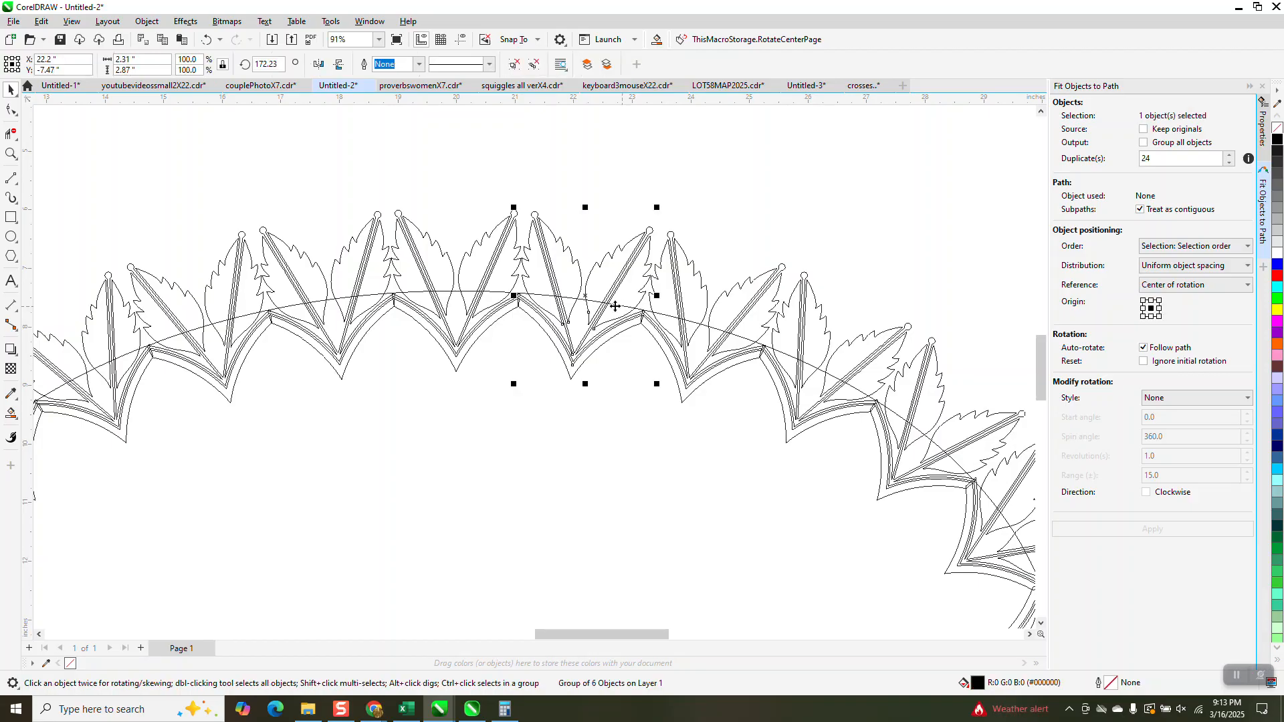
{"action": "left_click", "coordinate": [525, 293]}
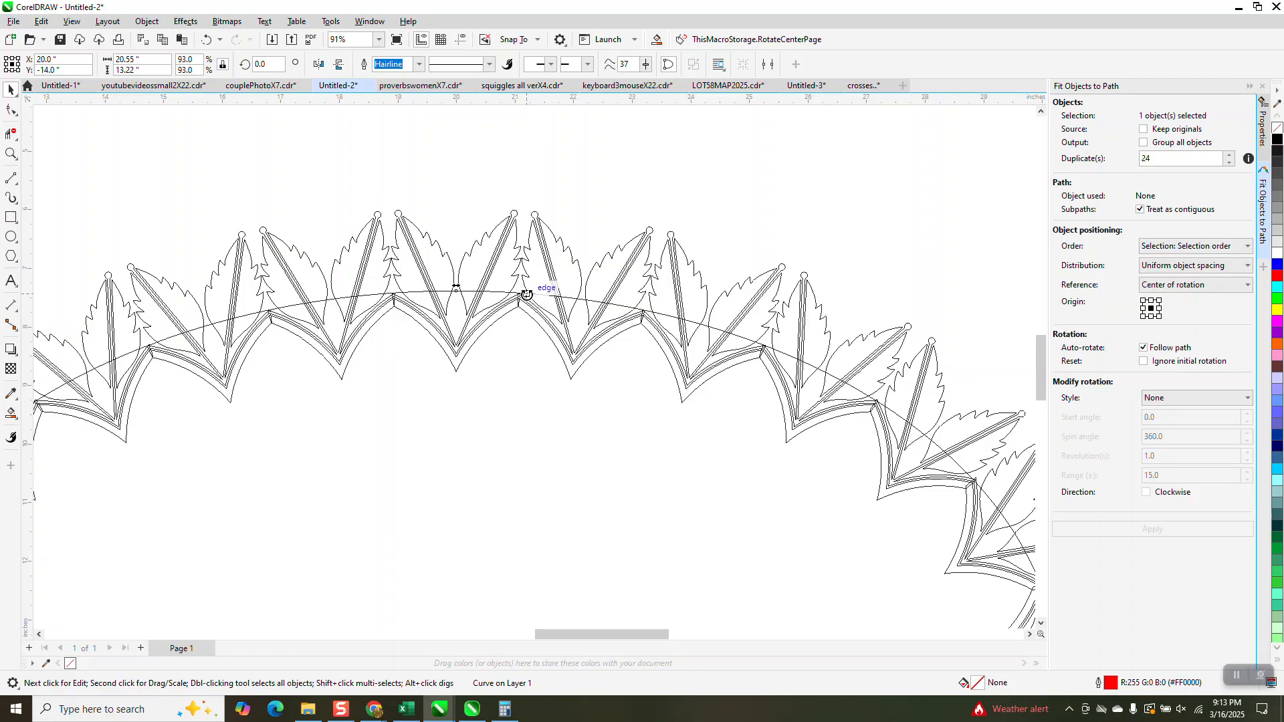
{"action": "key", "text": "Delete"}
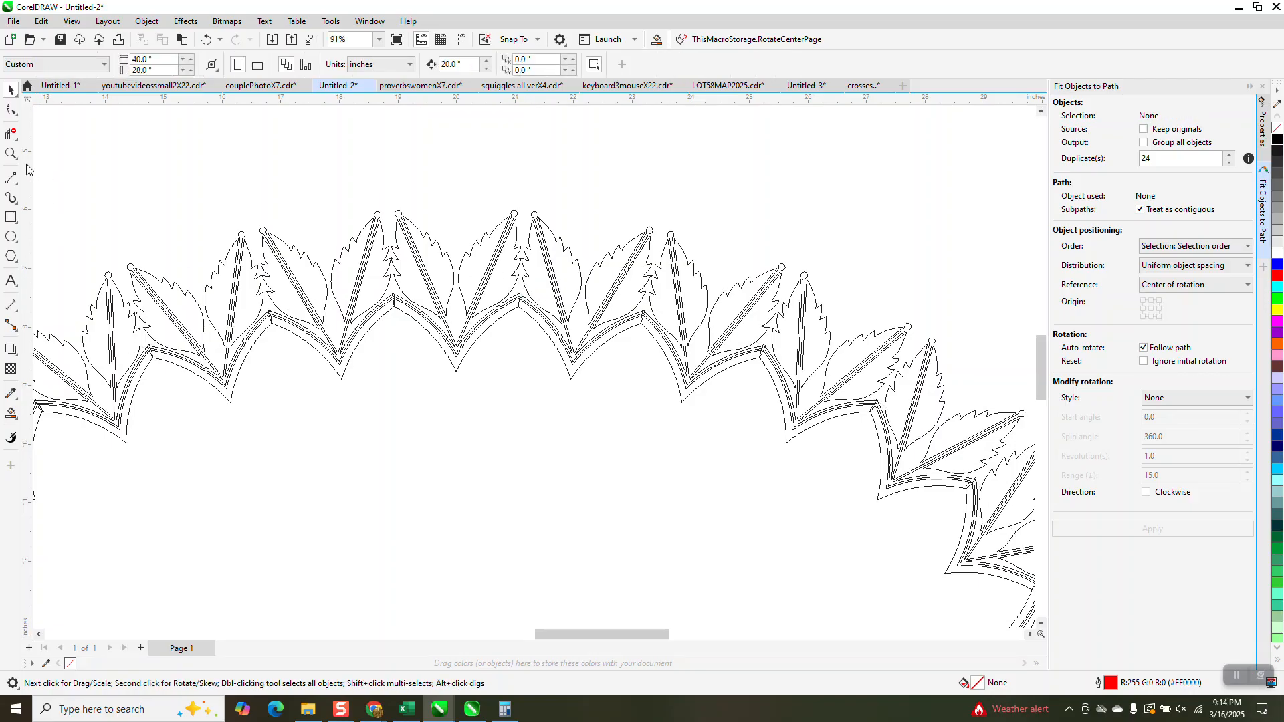
Trim away the overlapping border line segments at the top-centre seam between two motifs with Virtual Segment Delete
{"action": "left_click", "coordinate": [11, 154]}
{"action": "left_click_drag", "start_coordinate": [513, 286], "coordinate": [550, 332]}
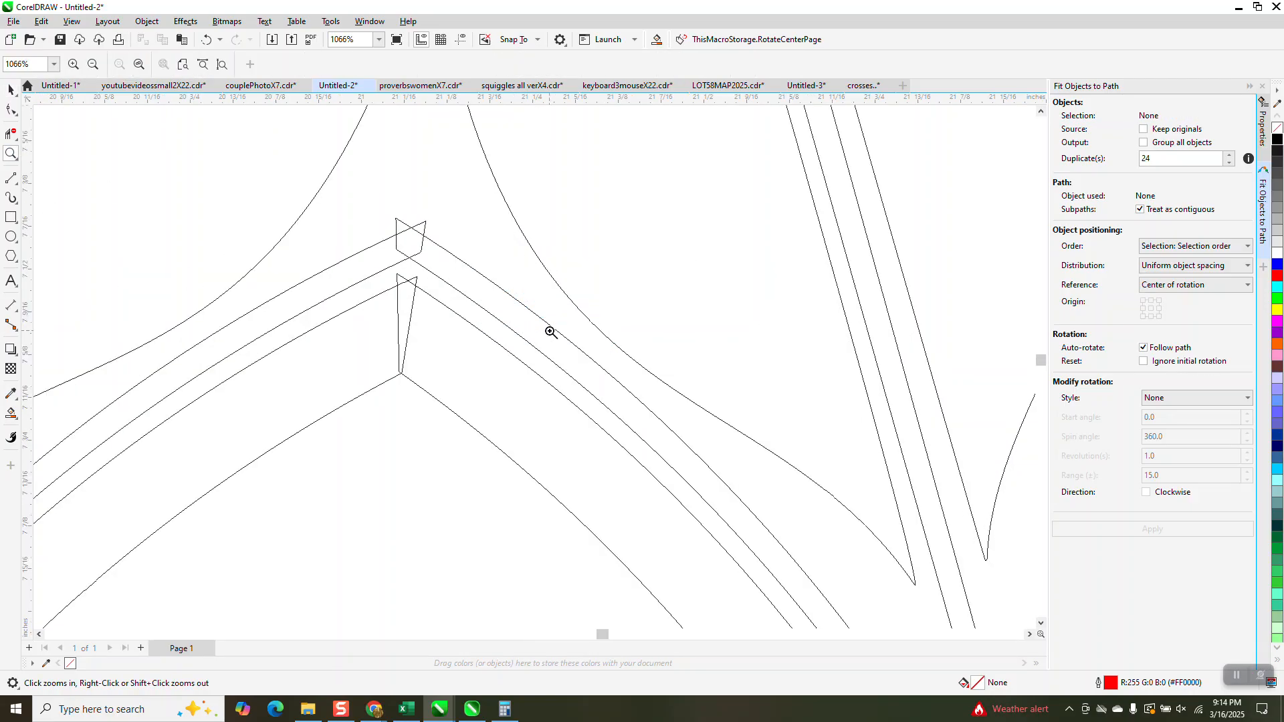
{"action": "left_click", "coordinate": [10, 133]}
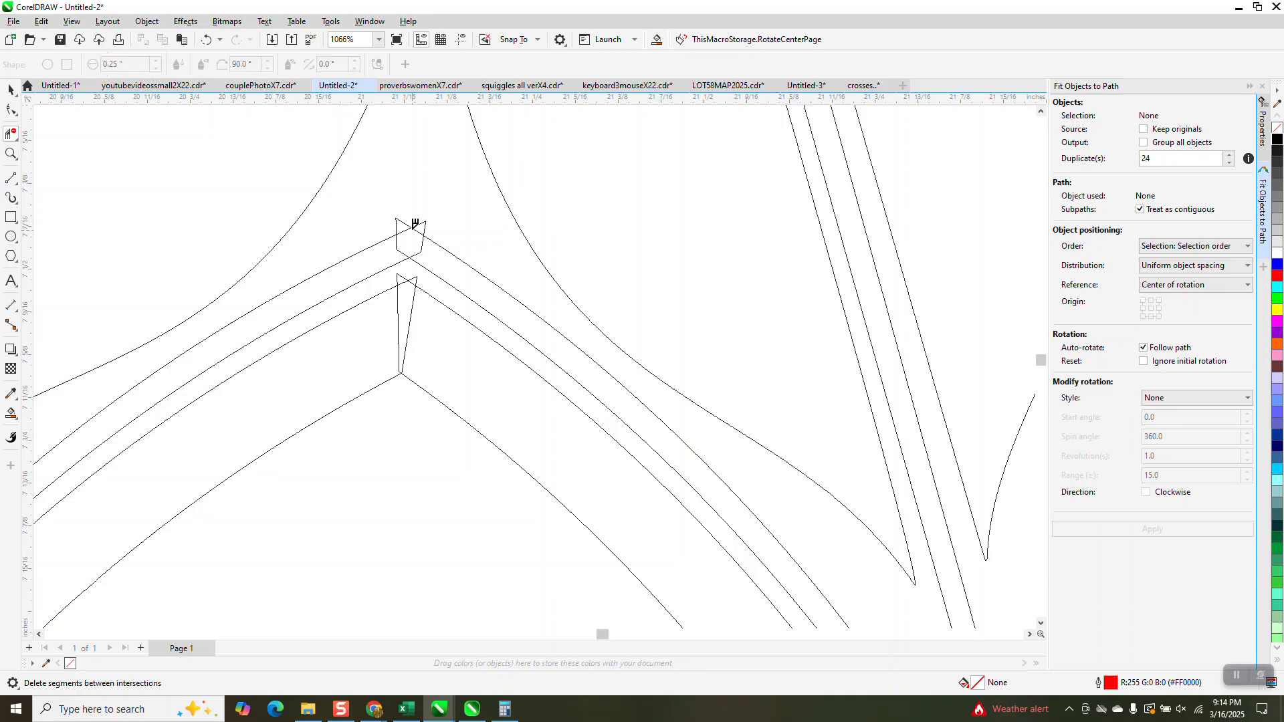
{"action": "left_click", "coordinate": [404, 222]}
{"action": "left_click", "coordinate": [425, 228]}
{"action": "left_click", "coordinate": [405, 249]}
{"action": "left_click", "coordinate": [424, 247]}
{"action": "left_click", "coordinate": [405, 277]}
{"action": "left_click", "coordinate": [412, 314]}
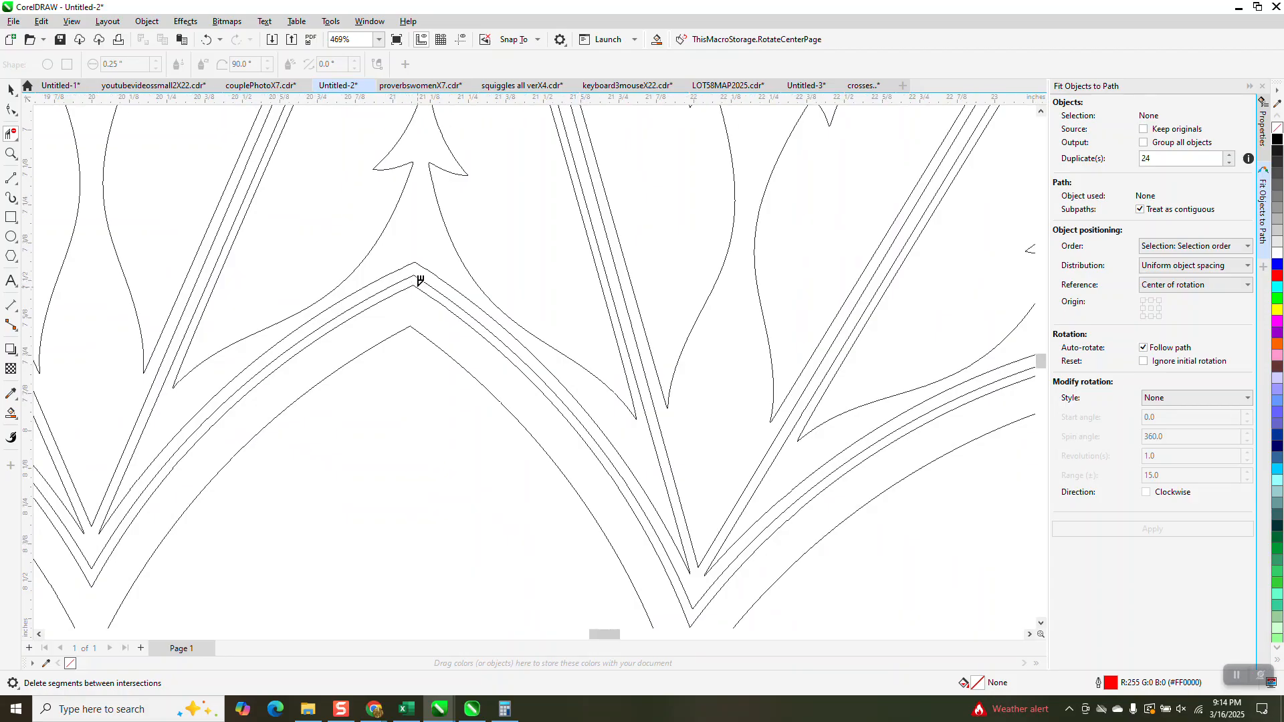
Check the trimmed motifs in Enhanced view, and return the drawing to wireframe
{"action": "scroll", "coordinate": [419, 279], "scroll_direction": "down", "scroll_amount": 3}
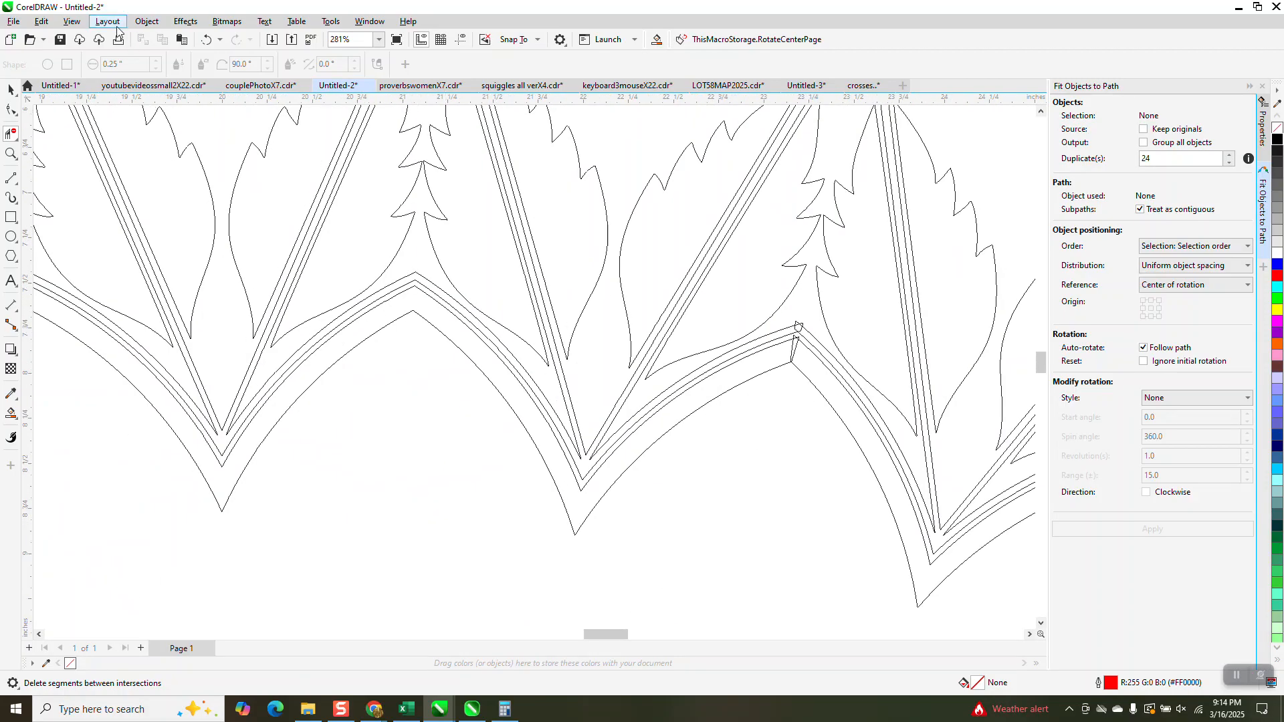
{"action": "left_click", "coordinate": [72, 21]}
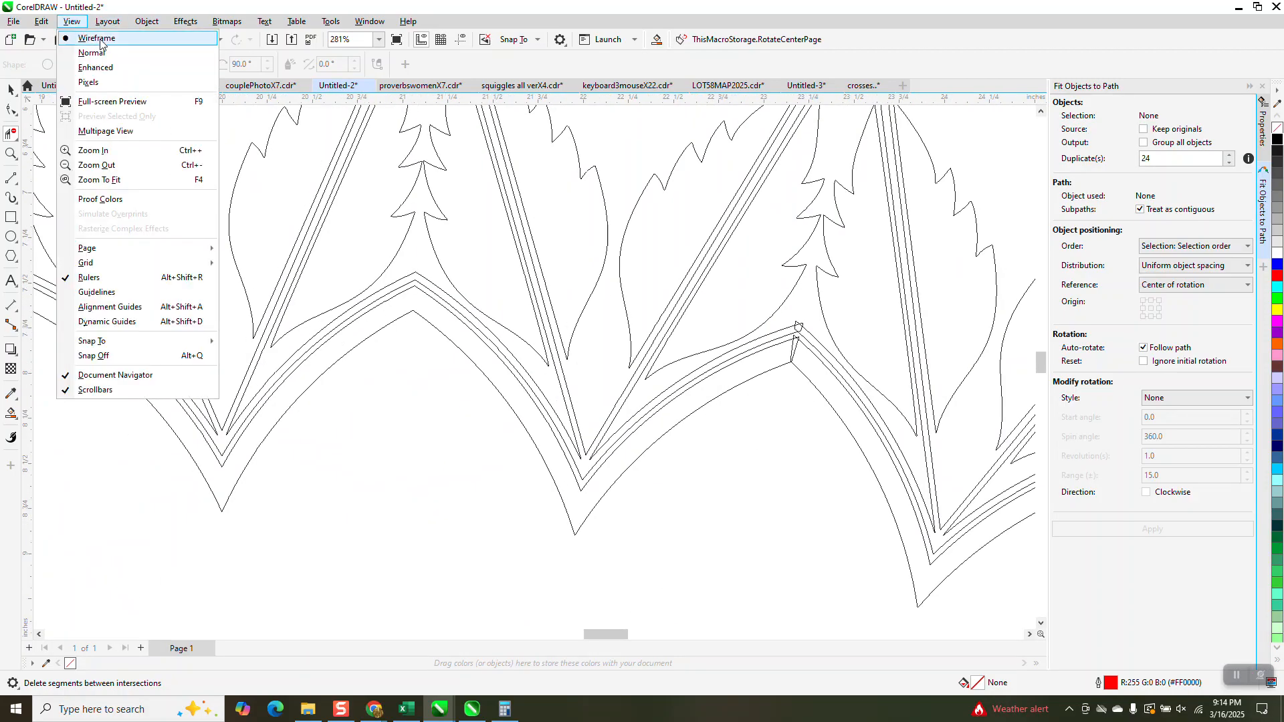
{"action": "left_click", "coordinate": [99, 67]}
{"action": "scroll", "coordinate": [530, 292], "scroll_direction": "down", "scroll_amount": 2}
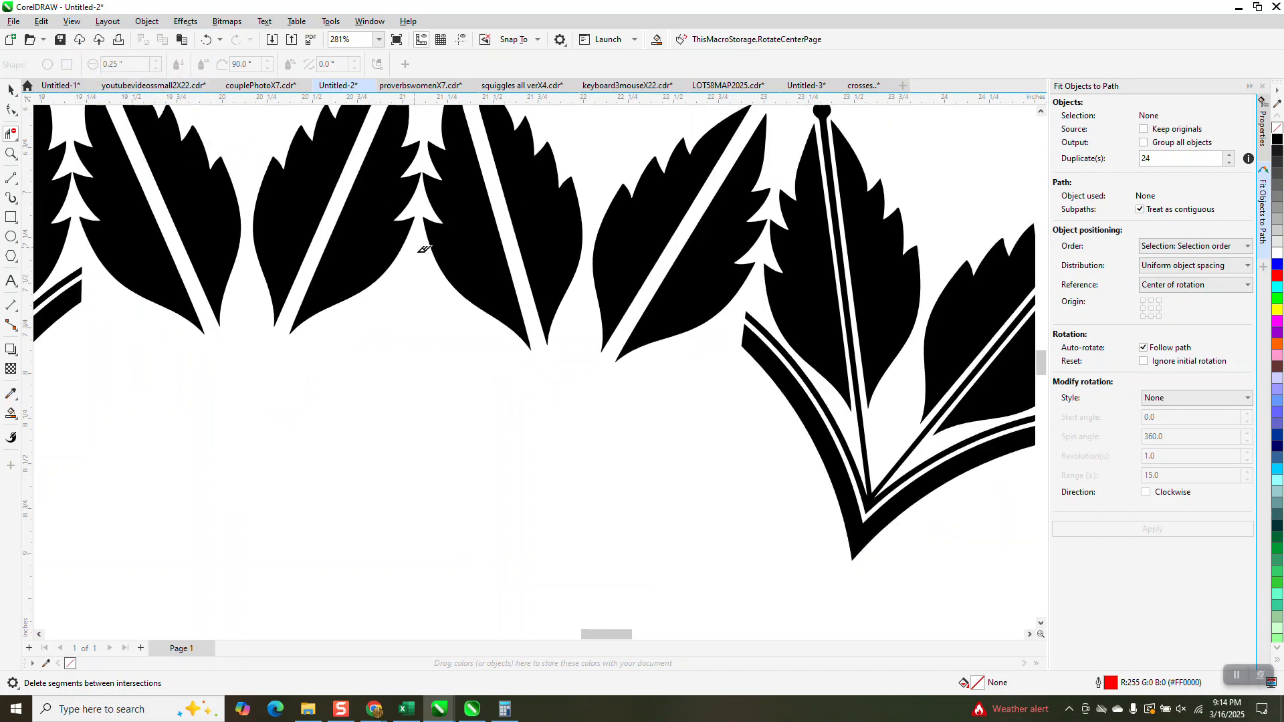
{"action": "scroll", "coordinate": [530, 292], "scroll_direction": "down", "scroll_amount": 2}
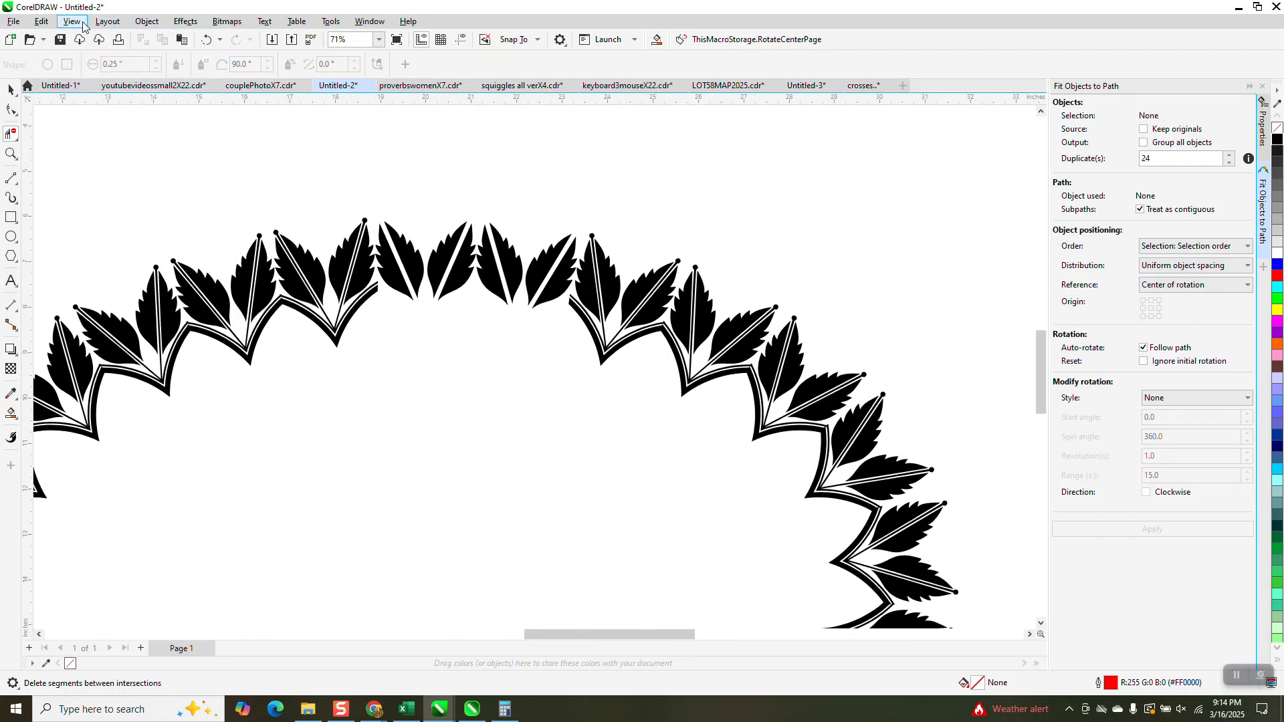
{"action": "left_click", "coordinate": [72, 21]}
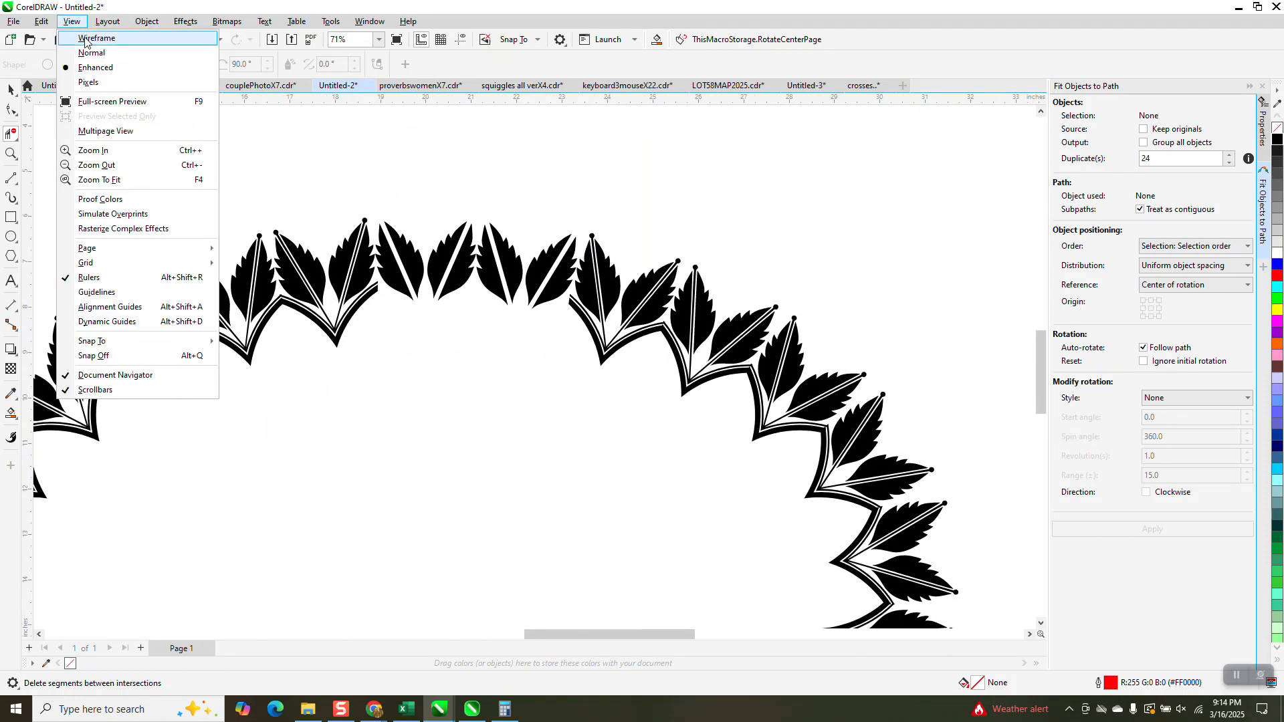
{"action": "left_click", "coordinate": [88, 39]}
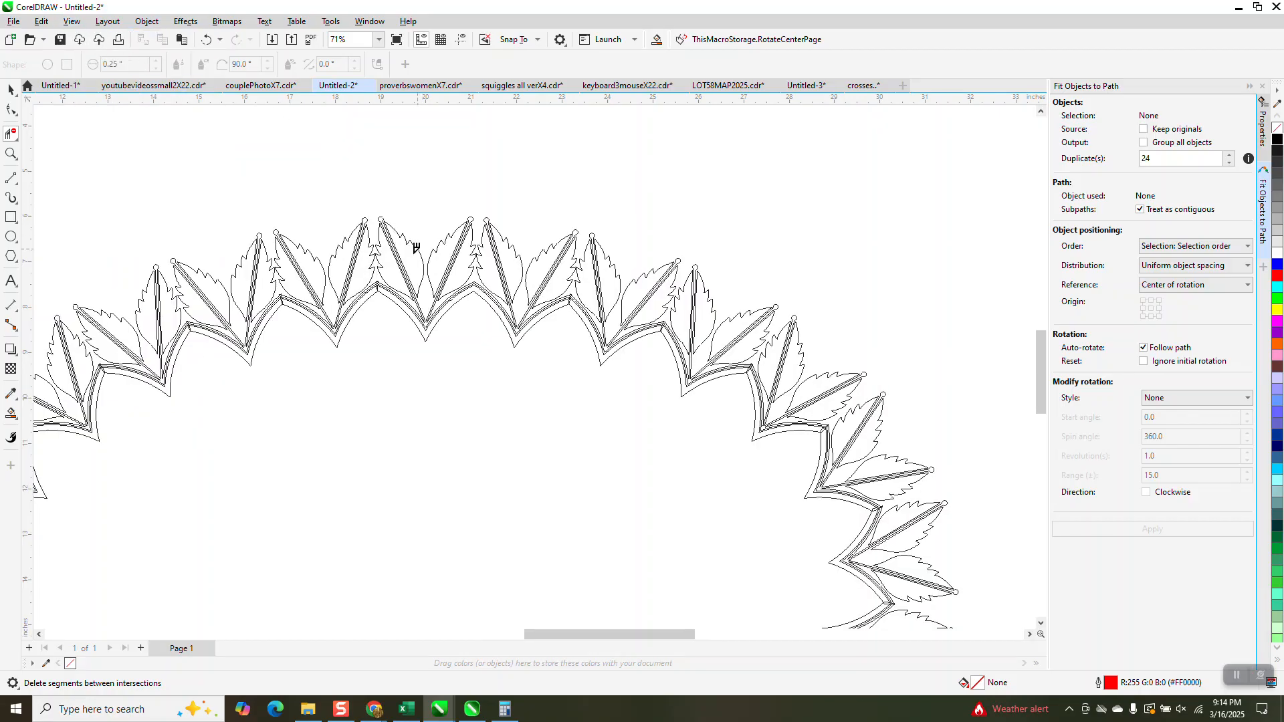
Smart Fill the joined border of the two trimmed motifs near the top centre with blue and no outline
{"action": "left_click", "coordinate": [11, 154]}
{"action": "left_click_drag", "start_coordinate": [322, 240], "coordinate": [625, 425]}
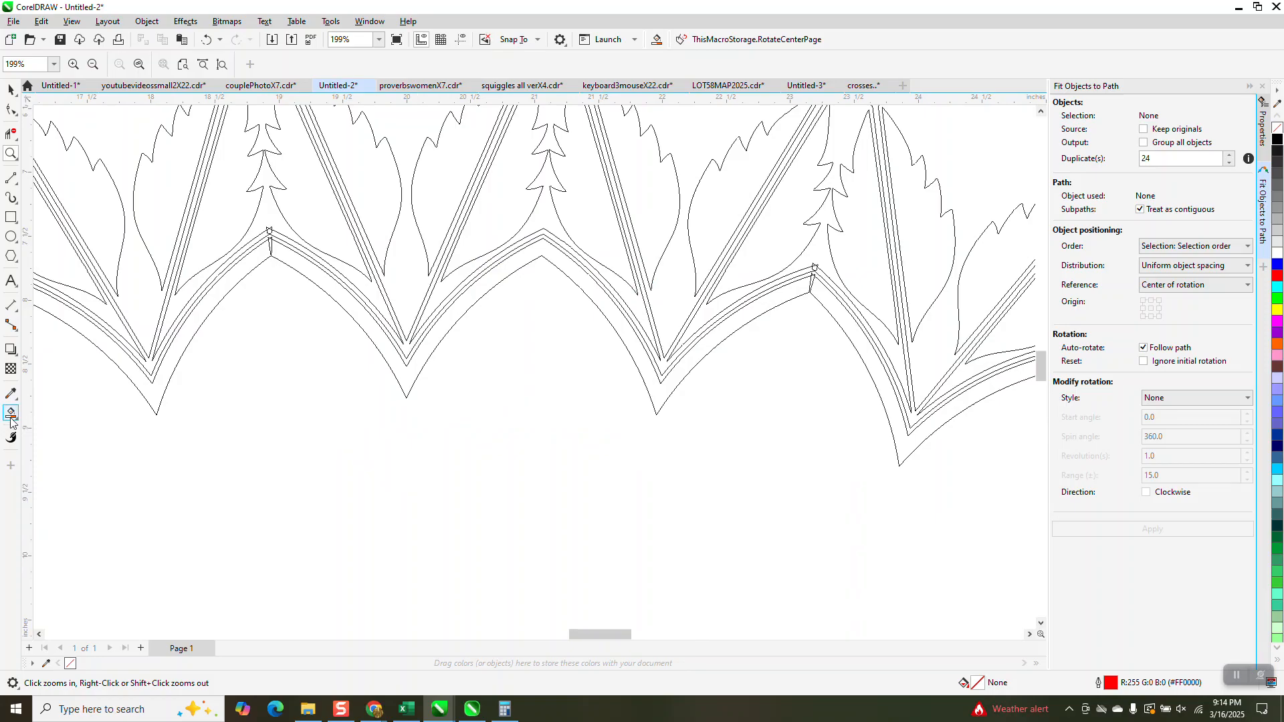
{"action": "left_click", "coordinate": [11, 413]}
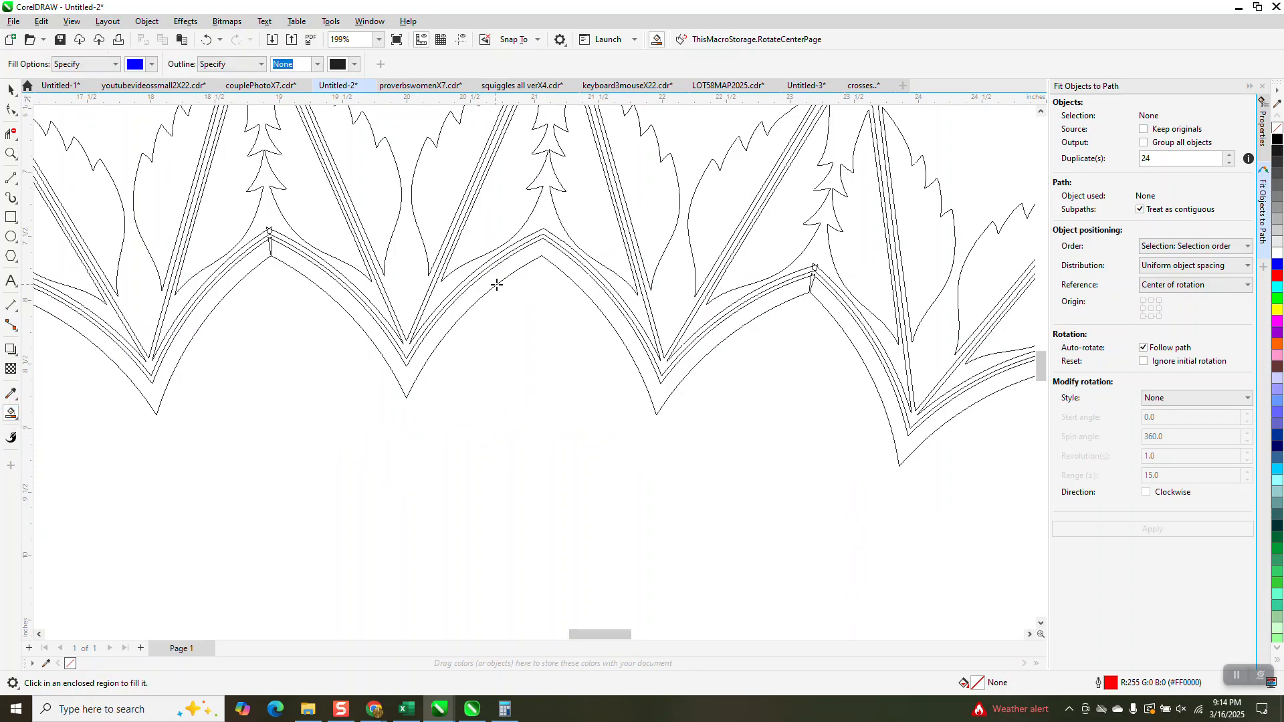
{"action": "left_click", "coordinate": [527, 257]}
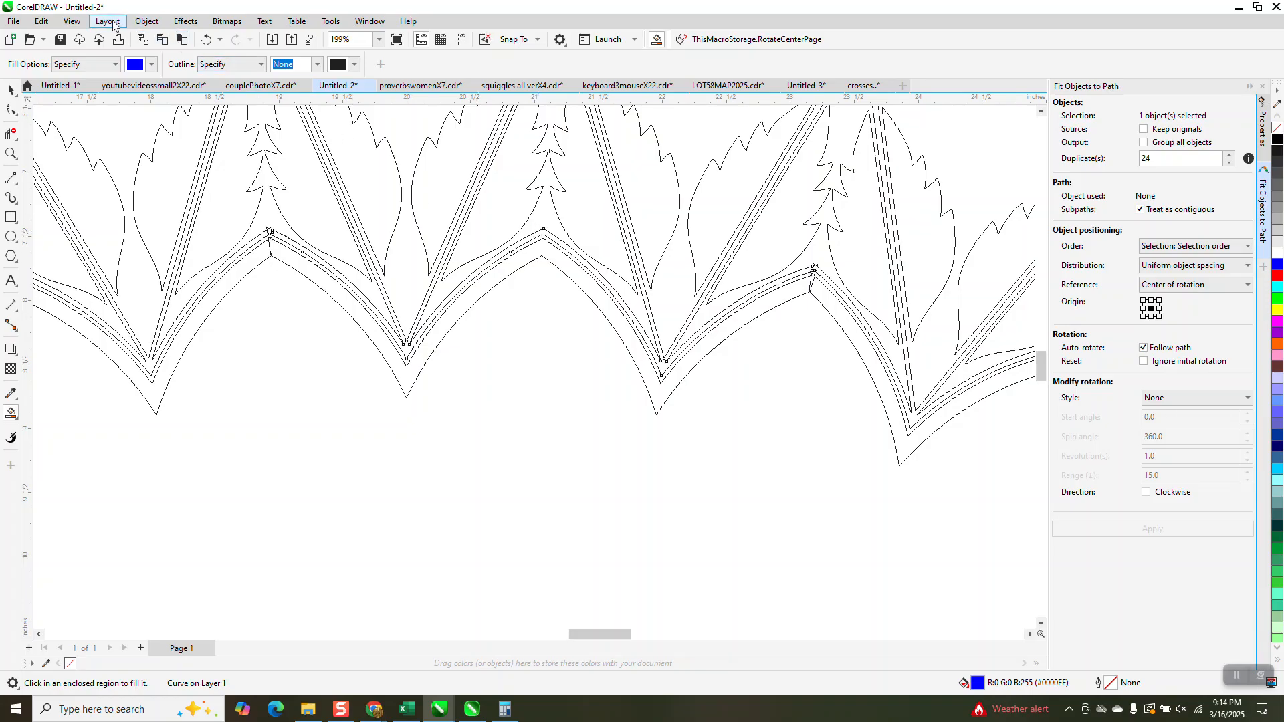
Display the drawing in Enhanced view and examine the blue-filled border at the top-centre seam
{"action": "left_click", "coordinate": [72, 21]}
{"action": "left_click", "coordinate": [95, 71]}
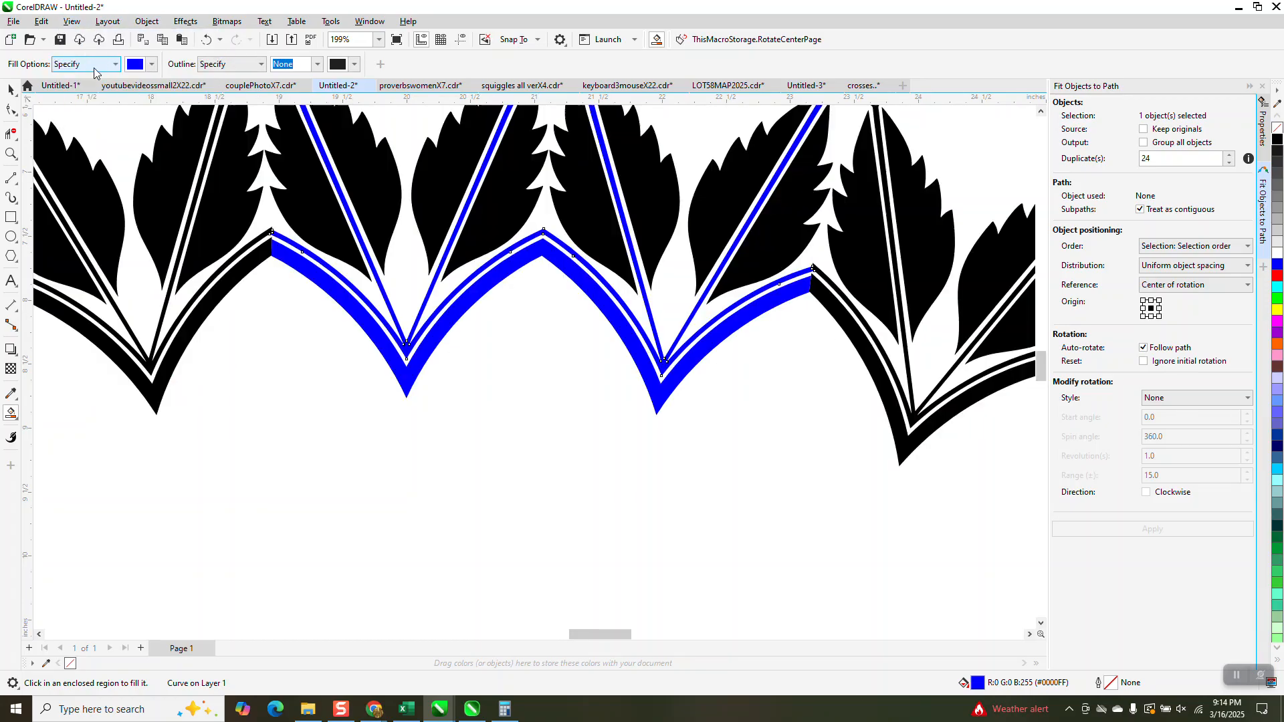
{"action": "scroll", "coordinate": [540, 313], "scroll_direction": "down", "scroll_amount": 3}
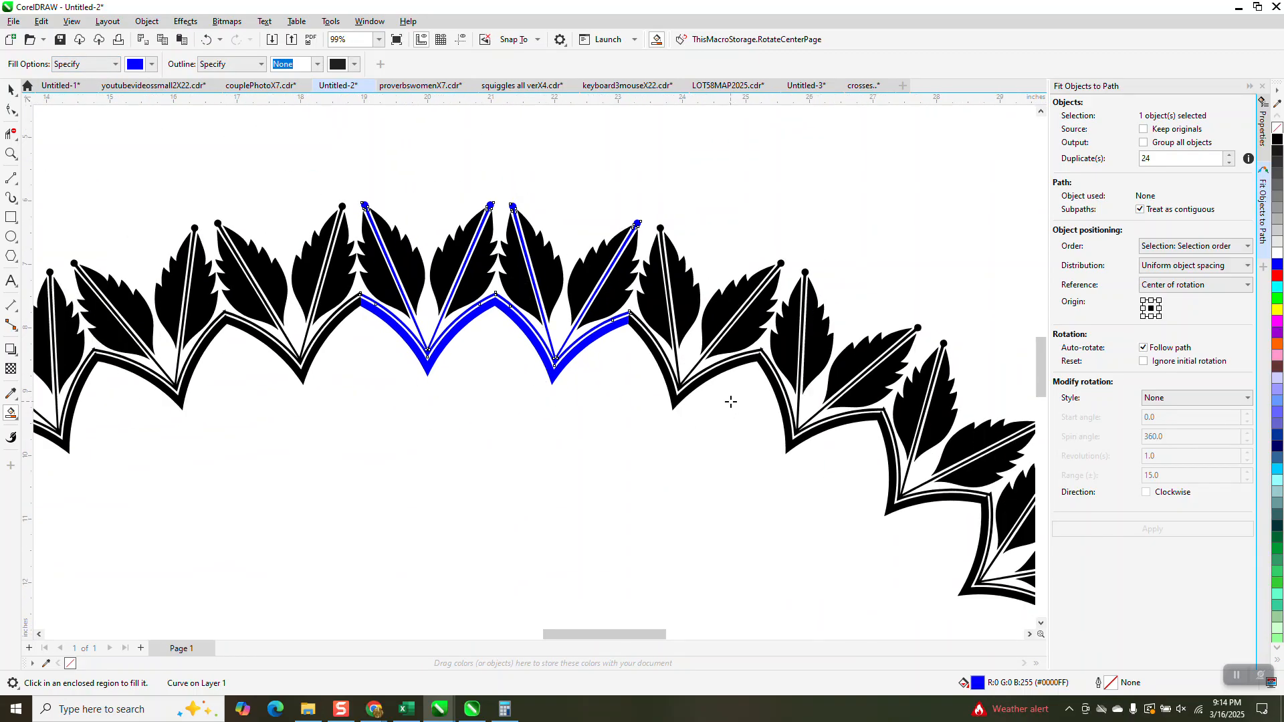
{"action": "left_click", "coordinate": [11, 154]}
{"action": "left_click_drag", "start_coordinate": [488, 285], "coordinate": [522, 321]}
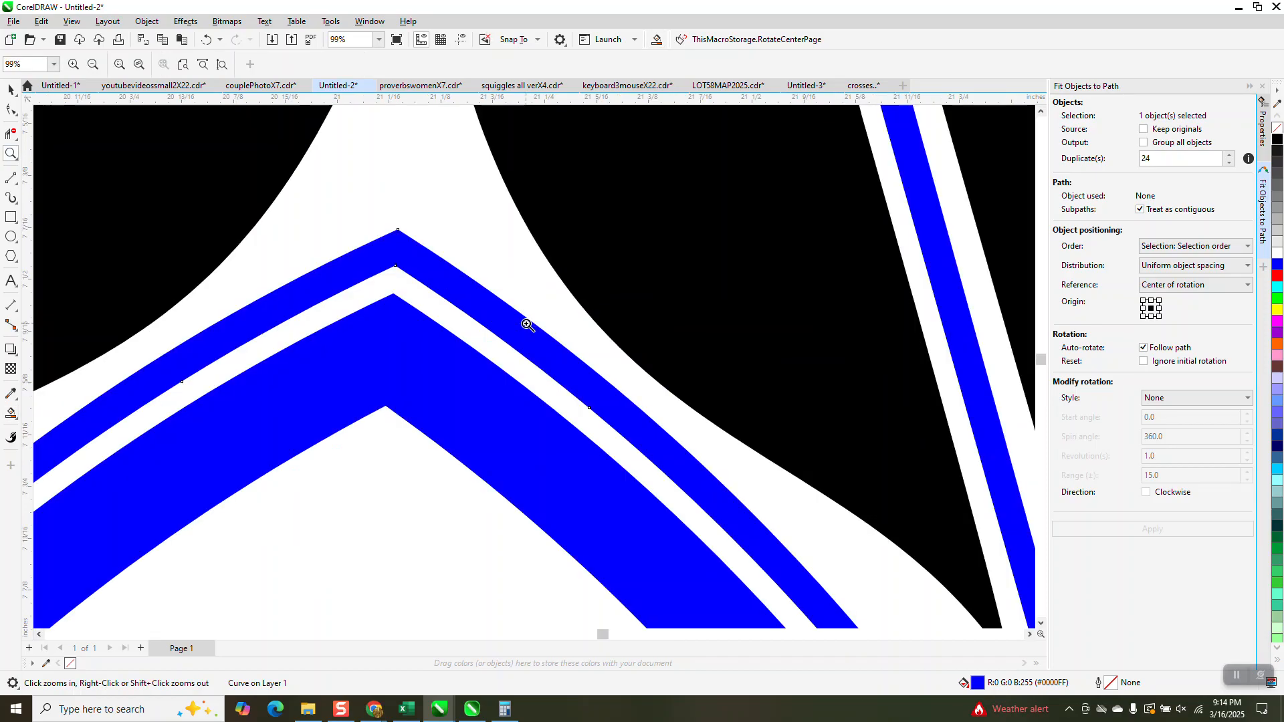
{"action": "scroll", "coordinate": [455, 280], "scroll_direction": "down", "scroll_amount": 1}
{"action": "scroll", "coordinate": [449, 278], "scroll_direction": "down", "scroll_amount": 2}
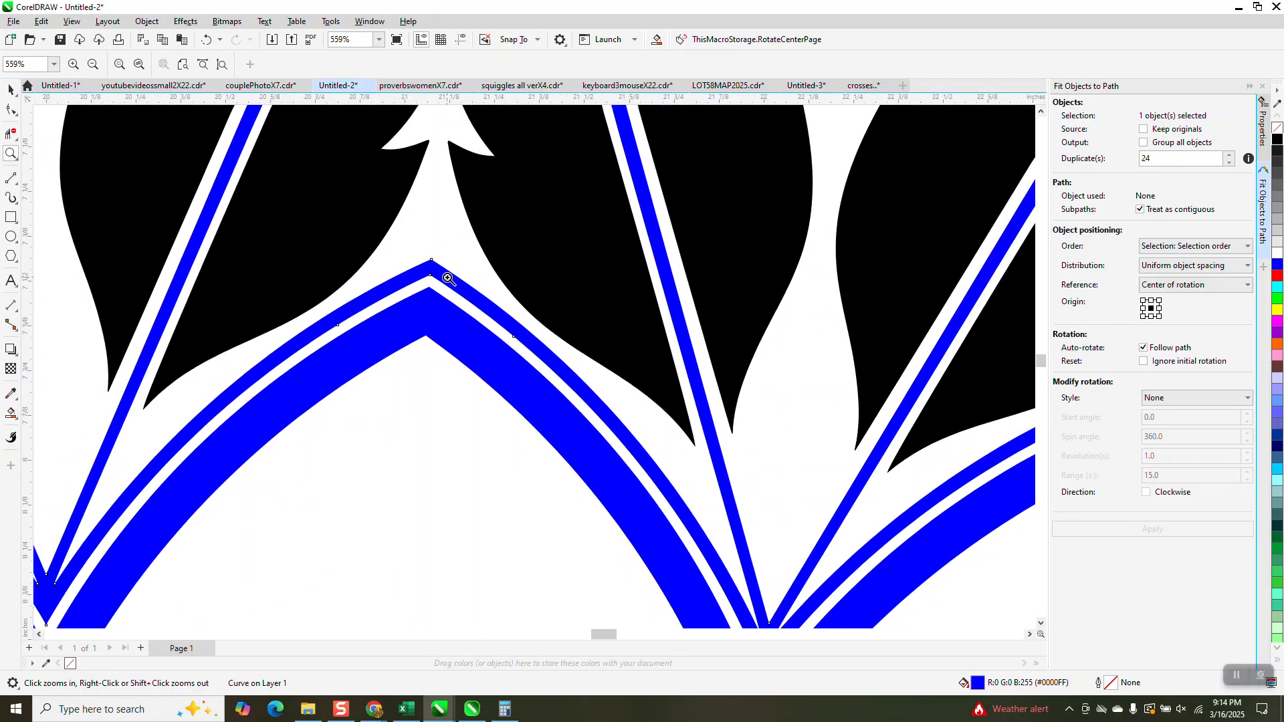
Undo the blue fill and the segment deletions at the top-centre seam
{"action": "left_click", "coordinate": [206, 40]}
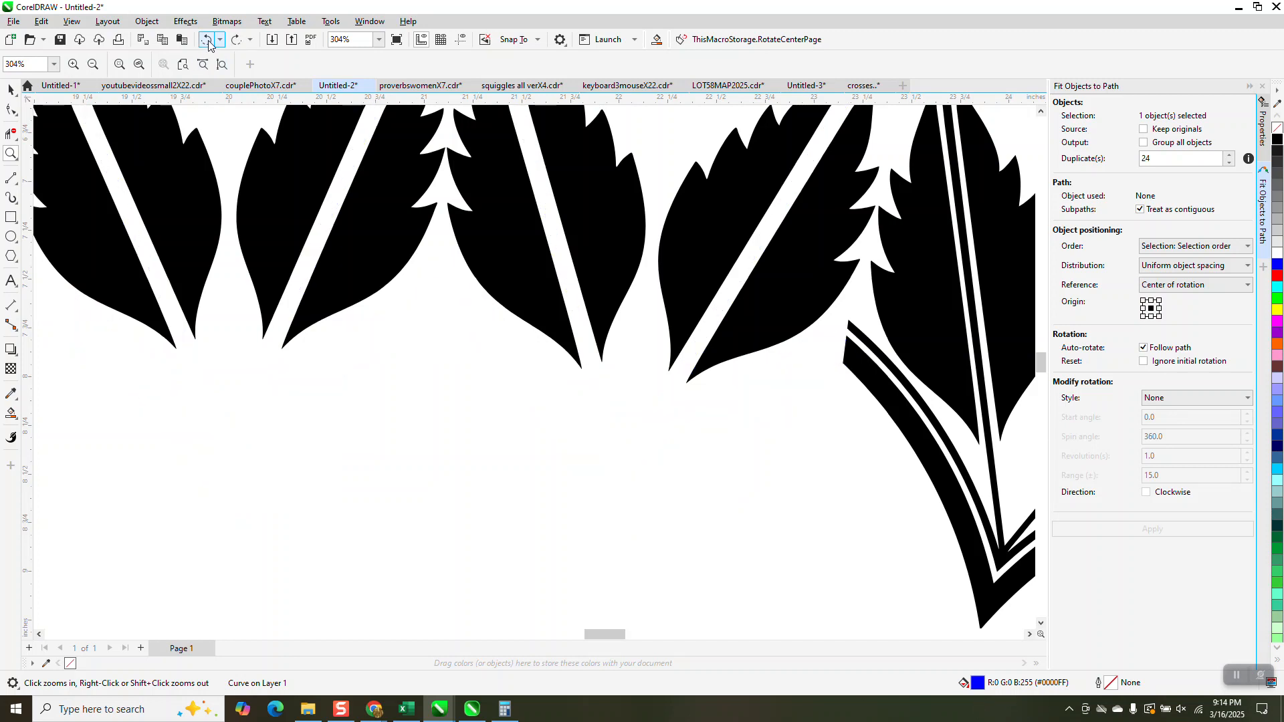
{"action": "left_click", "coordinate": [206, 40]}
{"action": "left_click", "coordinate": [207, 42]}
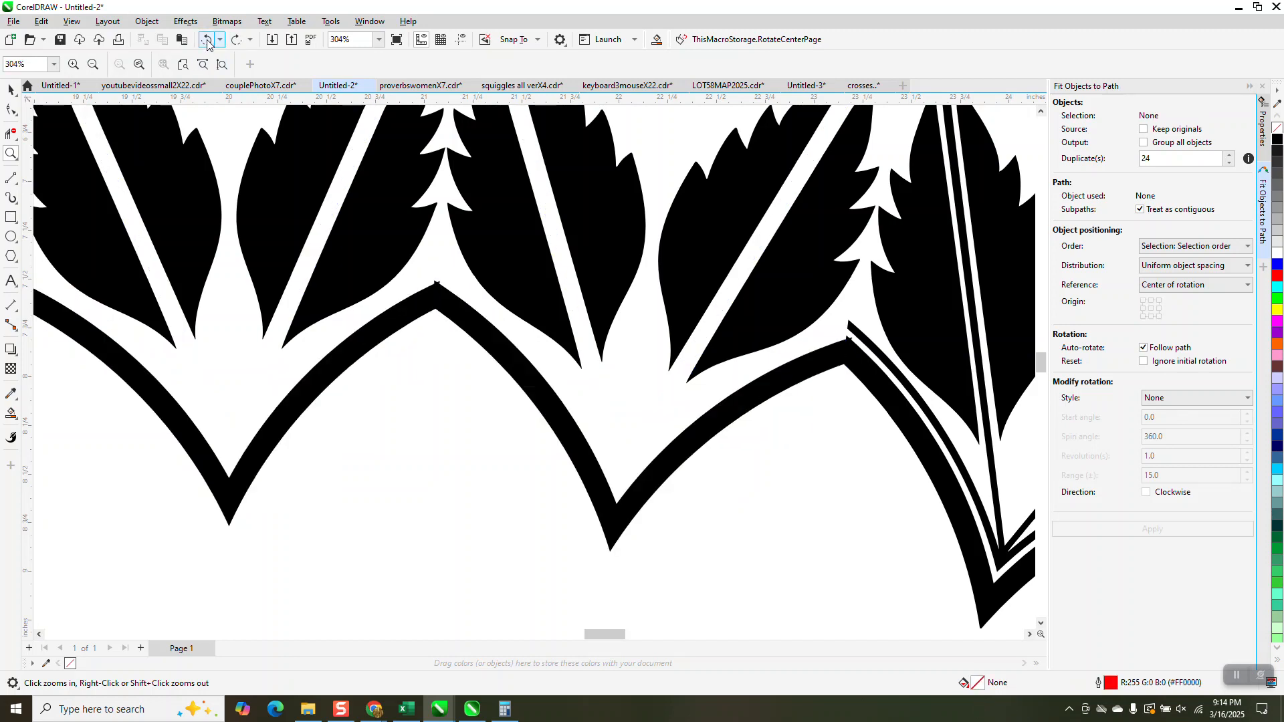
{"action": "left_click", "coordinate": [208, 41]}
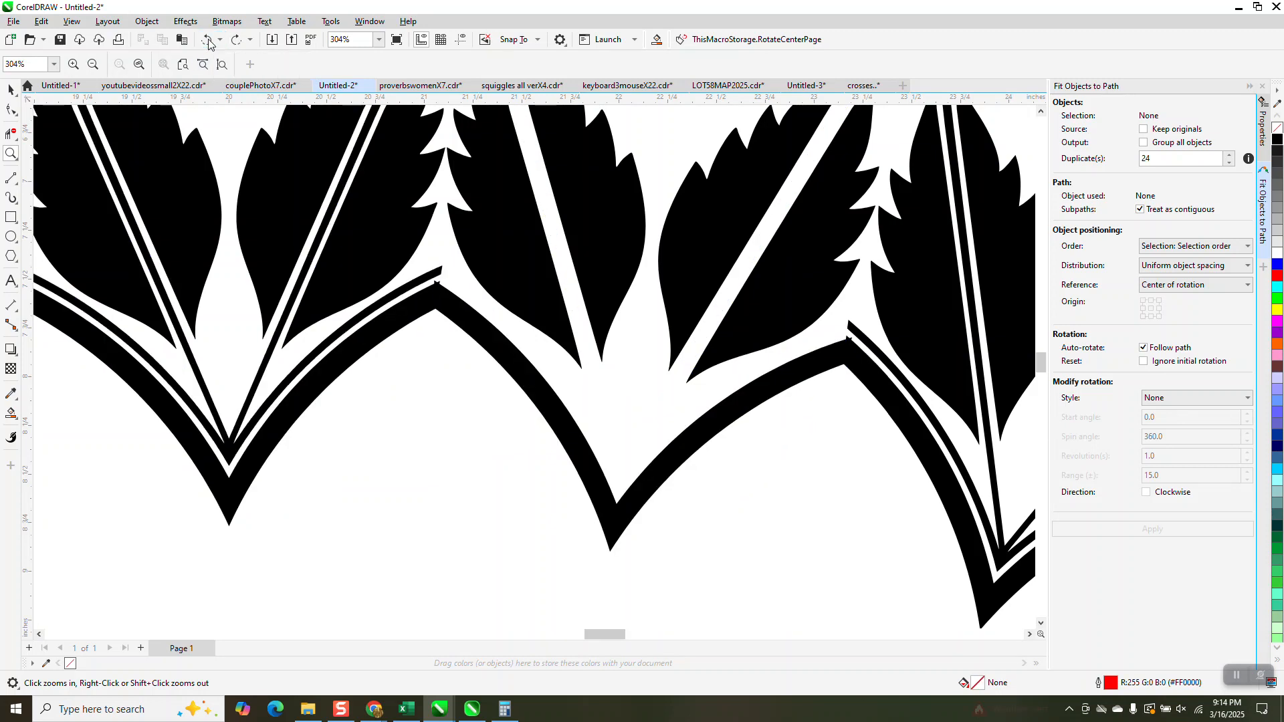
{"action": "left_click", "coordinate": [207, 41]}
Delete the stray 2.19 text beside the oval leaf frame
{"action": "scroll", "coordinate": [545, 326], "scroll_direction": "down", "scroll_amount": 5}
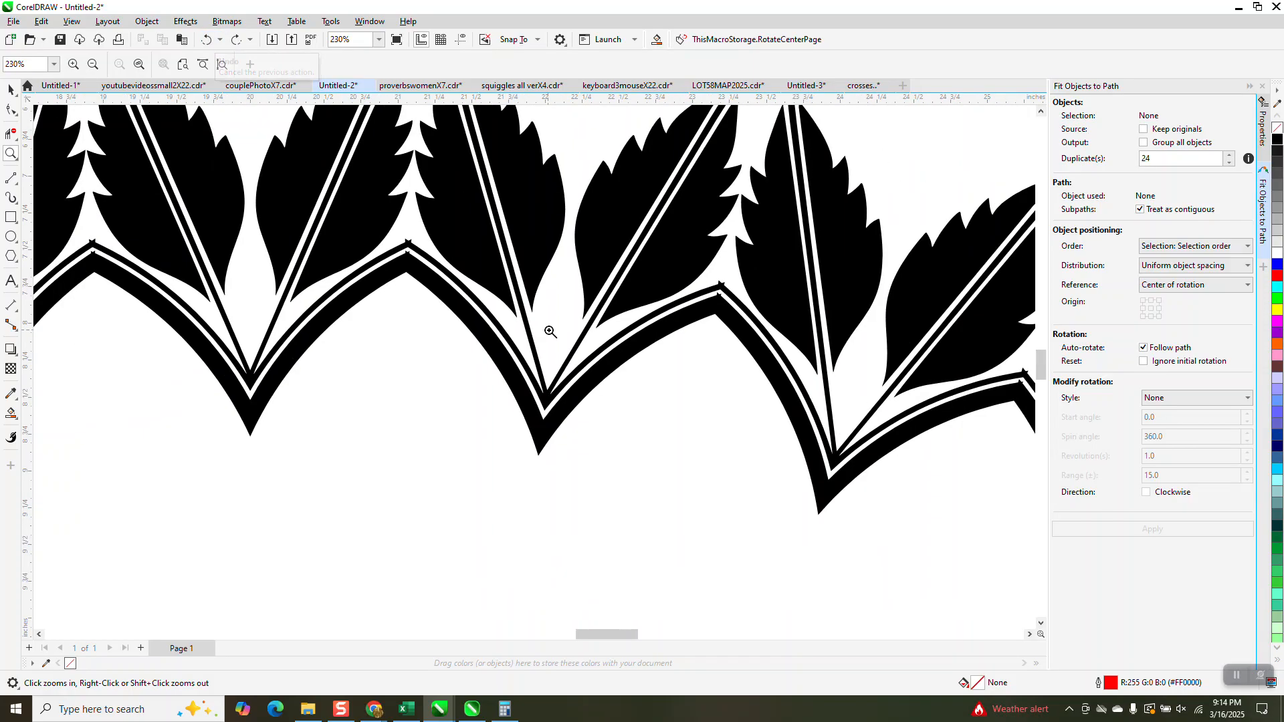
{"action": "scroll", "coordinate": [513, 304], "scroll_direction": "down", "scroll_amount": 3}
{"action": "left_click", "coordinate": [10, 89]}
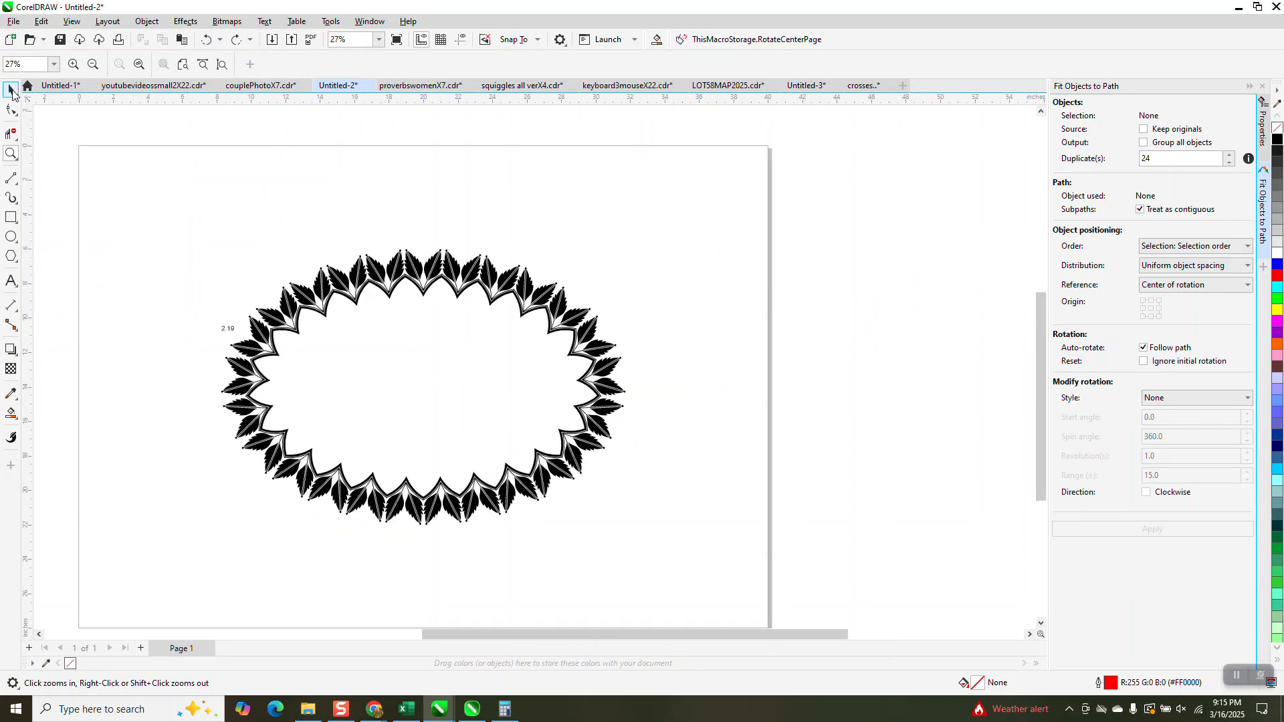
{"action": "left_click_drag", "start_coordinate": [162, 204], "coordinate": [238, 287]}
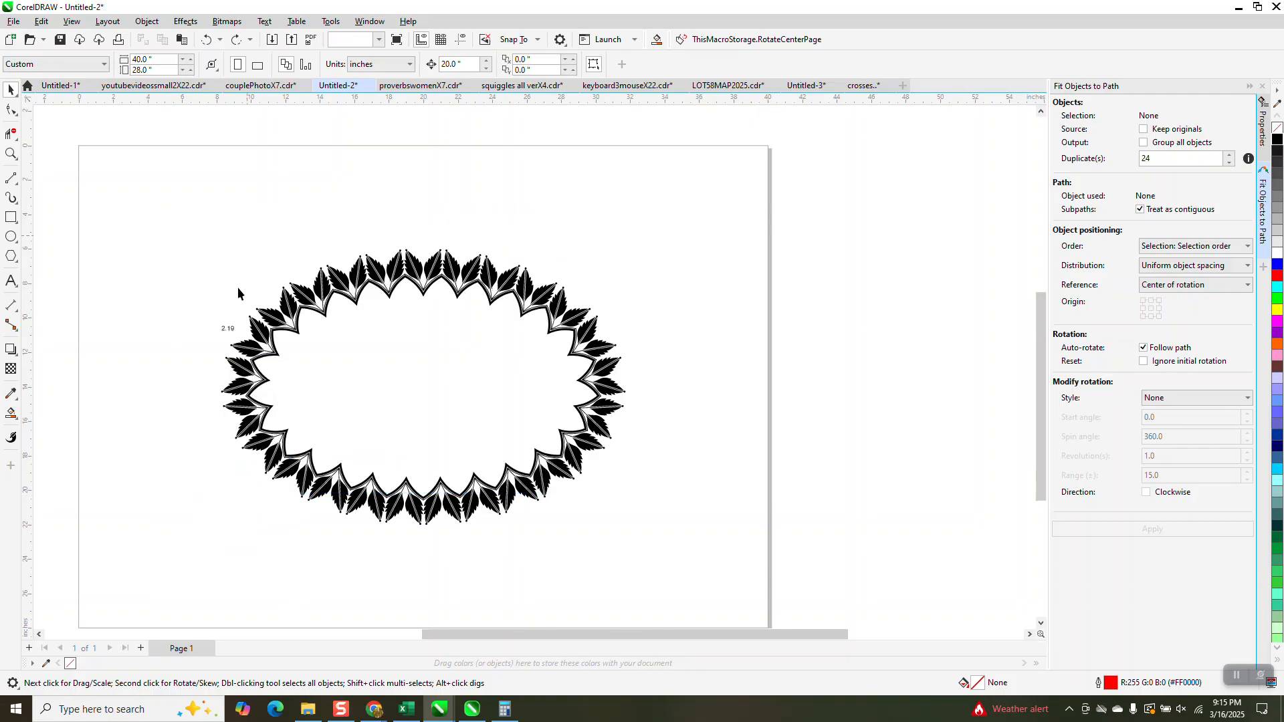
{"action": "left_click", "coordinate": [228, 329]}
{"action": "key", "text": "Delete"}
Remove the fill from all leaf motifs in the oval and give them a black hairline outline
{"action": "left_click_drag", "start_coordinate": [176, 242], "coordinate": [696, 535]}
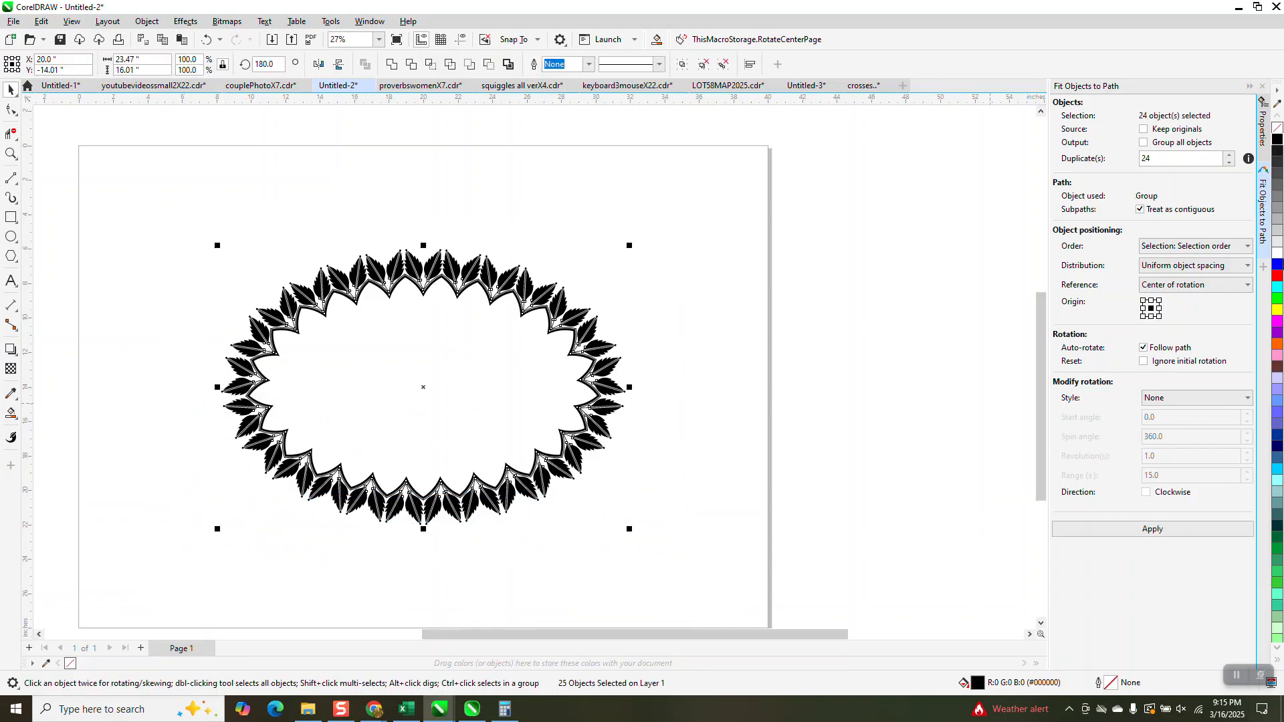
{"action": "left_click", "coordinate": [1278, 127]}
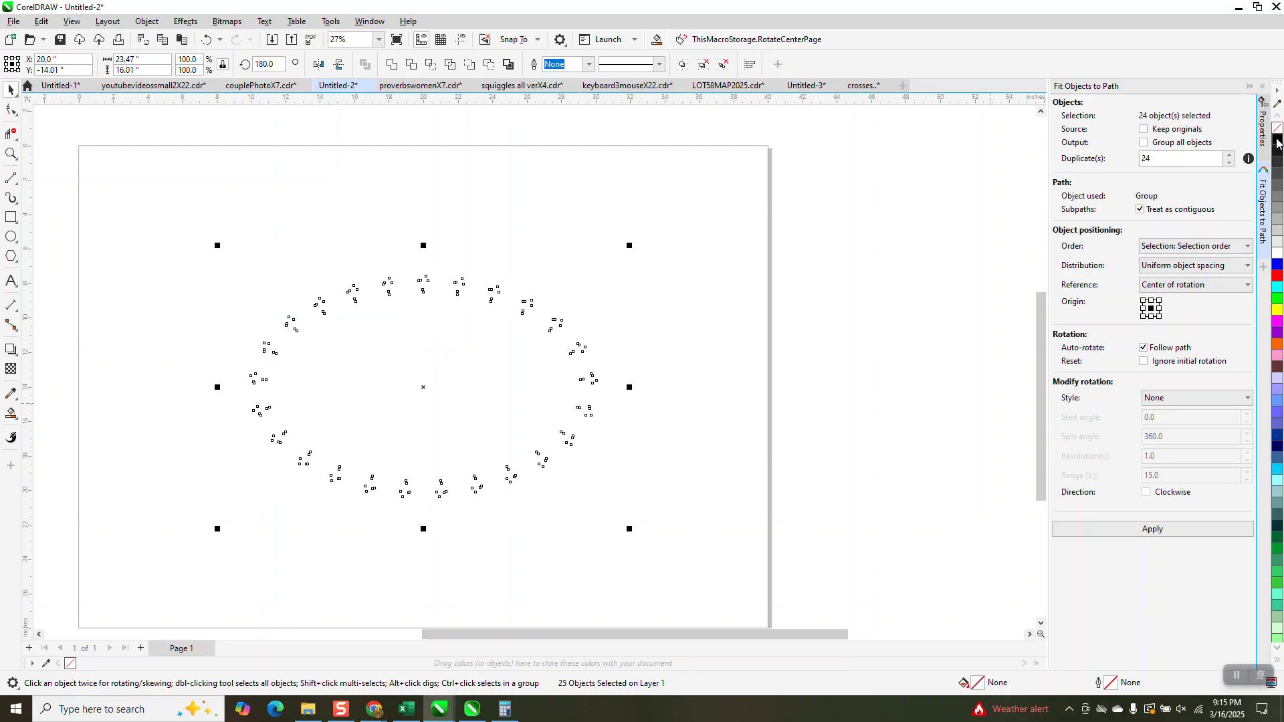
{"action": "right_click", "coordinate": [1277, 139]}
{"action": "left_click", "coordinate": [11, 154]}
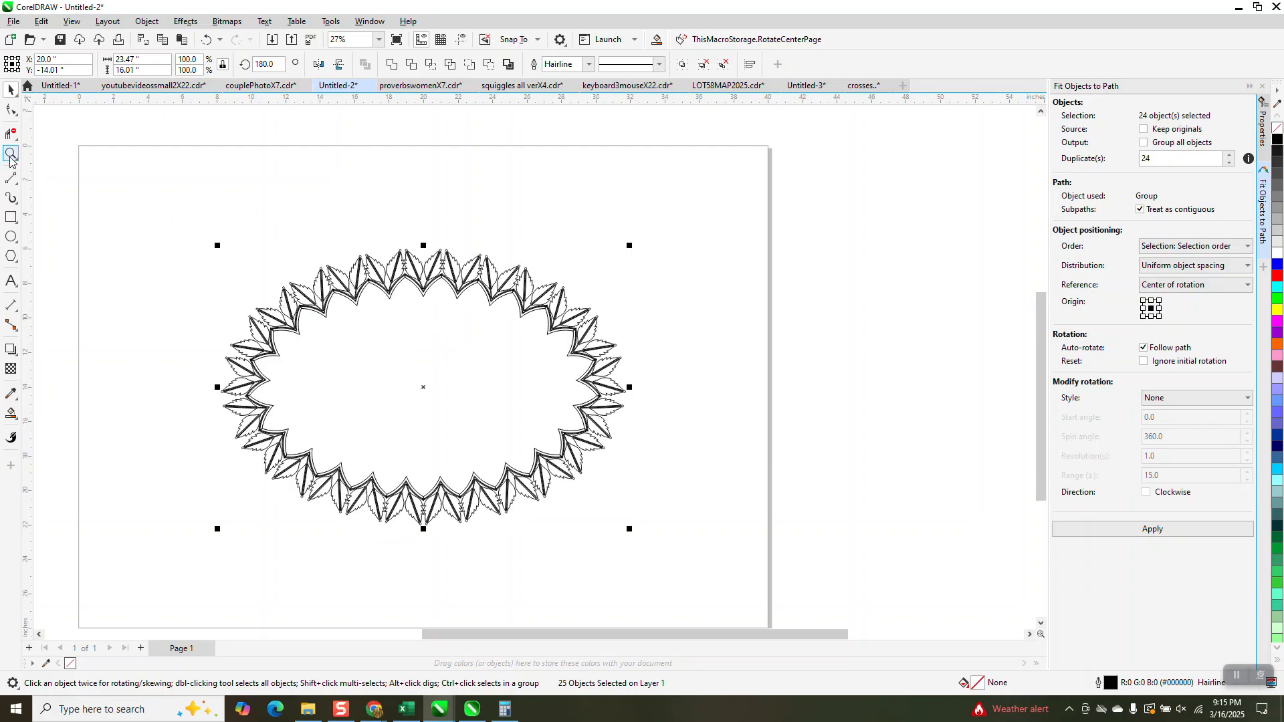
{"action": "left_click_drag", "start_coordinate": [424, 267], "coordinate": [463, 307]}
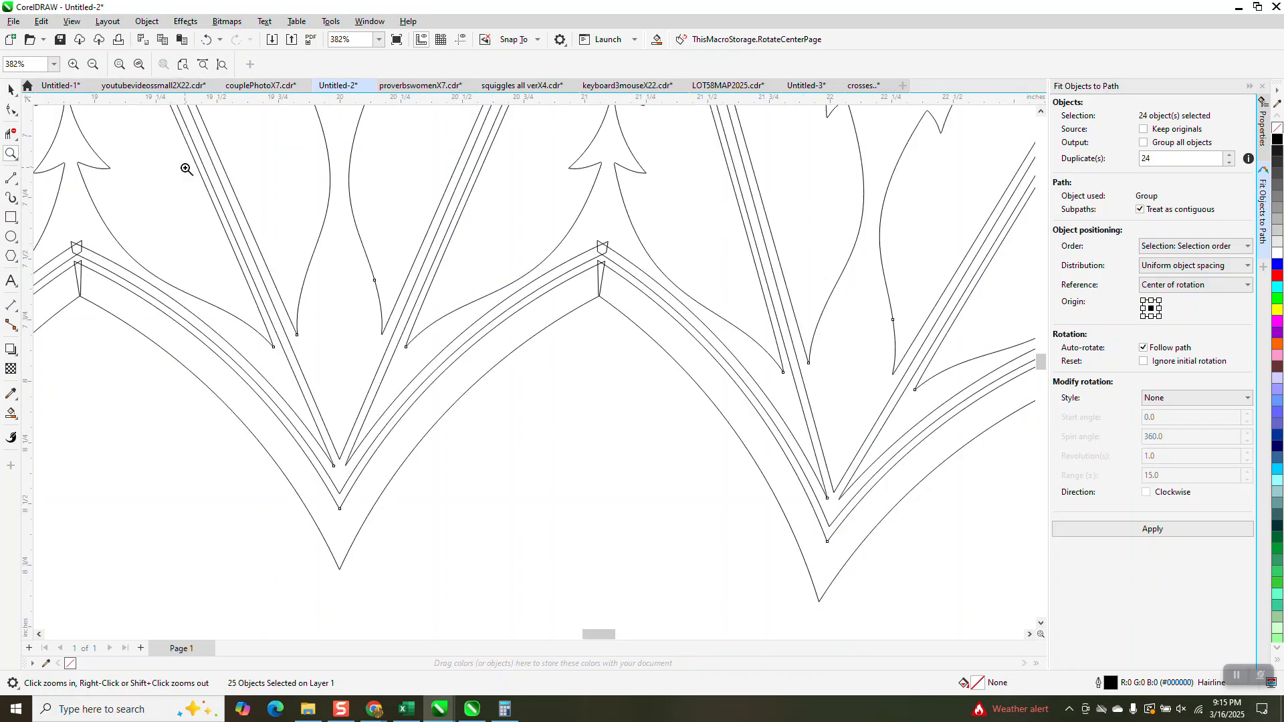
Weld all the leaf motifs of the oval frame into a single curve
{"action": "left_click", "coordinate": [12, 90]}
{"action": "scroll", "coordinate": [512, 214], "scroll_direction": "down", "scroll_amount": 10}
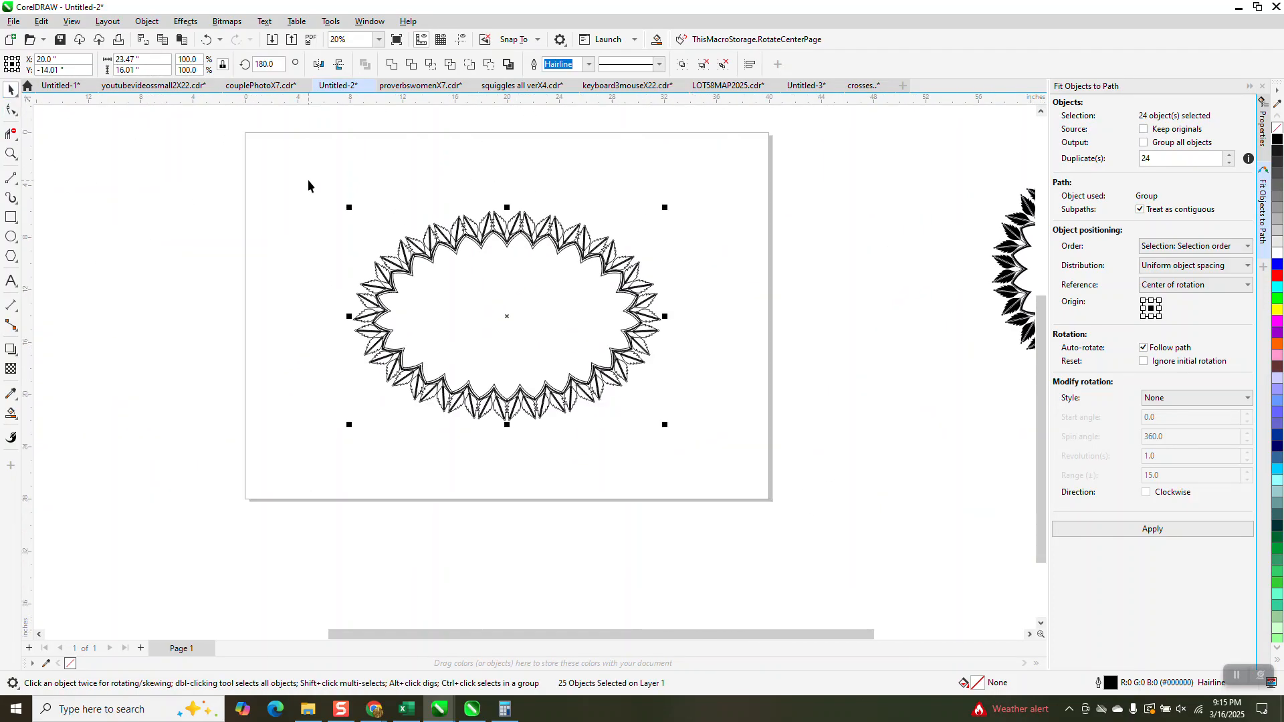
{"action": "left_click_drag", "start_coordinate": [311, 178], "coordinate": [733, 421]}
{"action": "left_click_drag", "start_coordinate": [750, 474], "coordinate": [751, 474]}
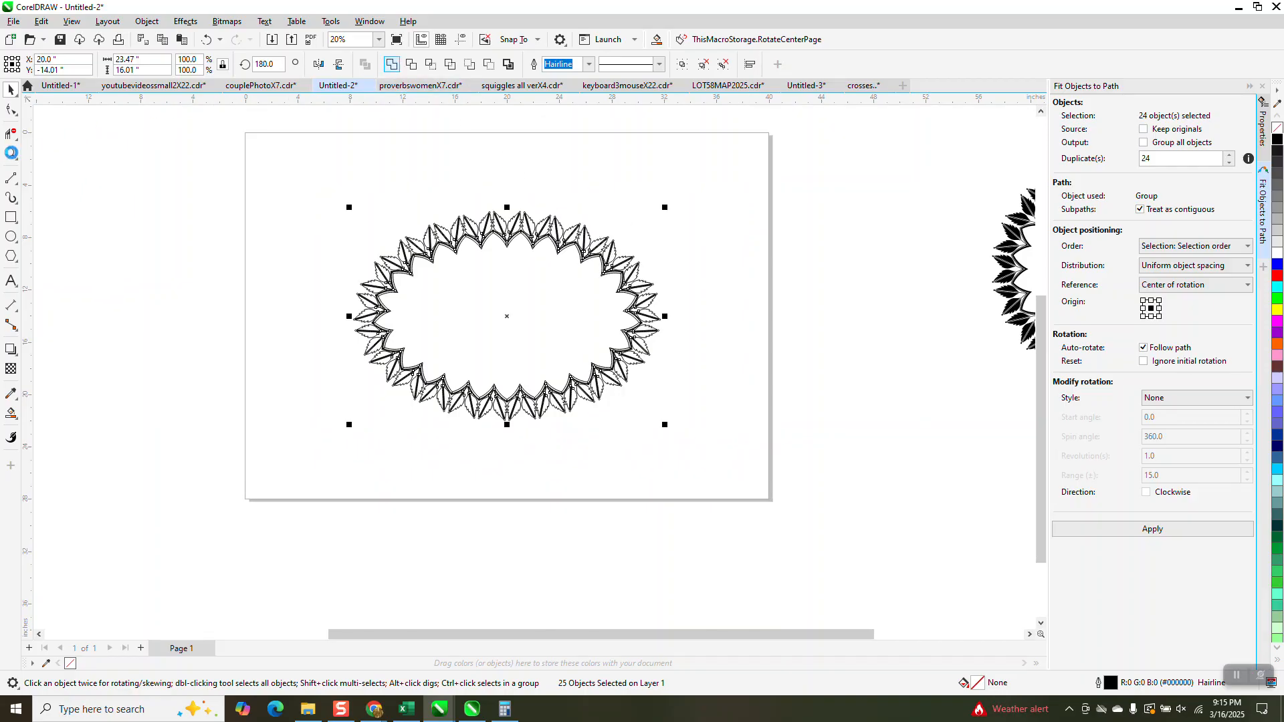
Examine the outline of the welded border up close at the top-centre seam
{"action": "left_click", "coordinate": [11, 153]}
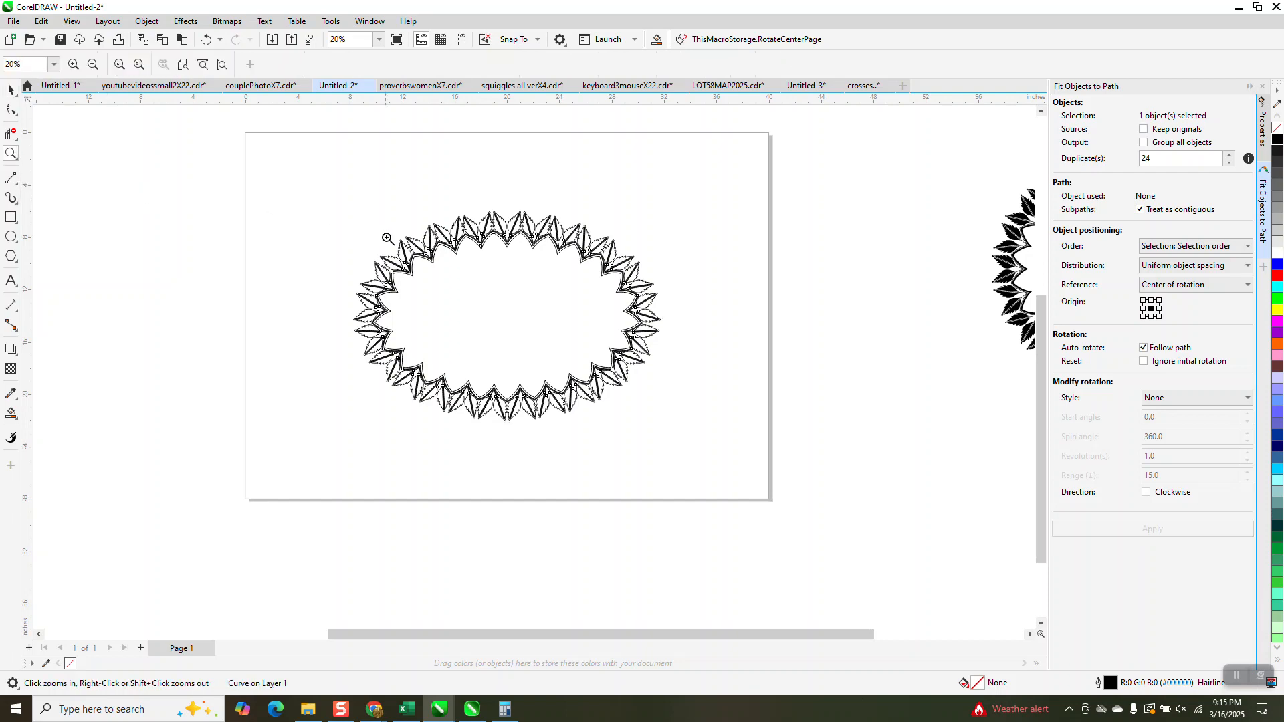
{"action": "left_click", "coordinate": [535, 249]}
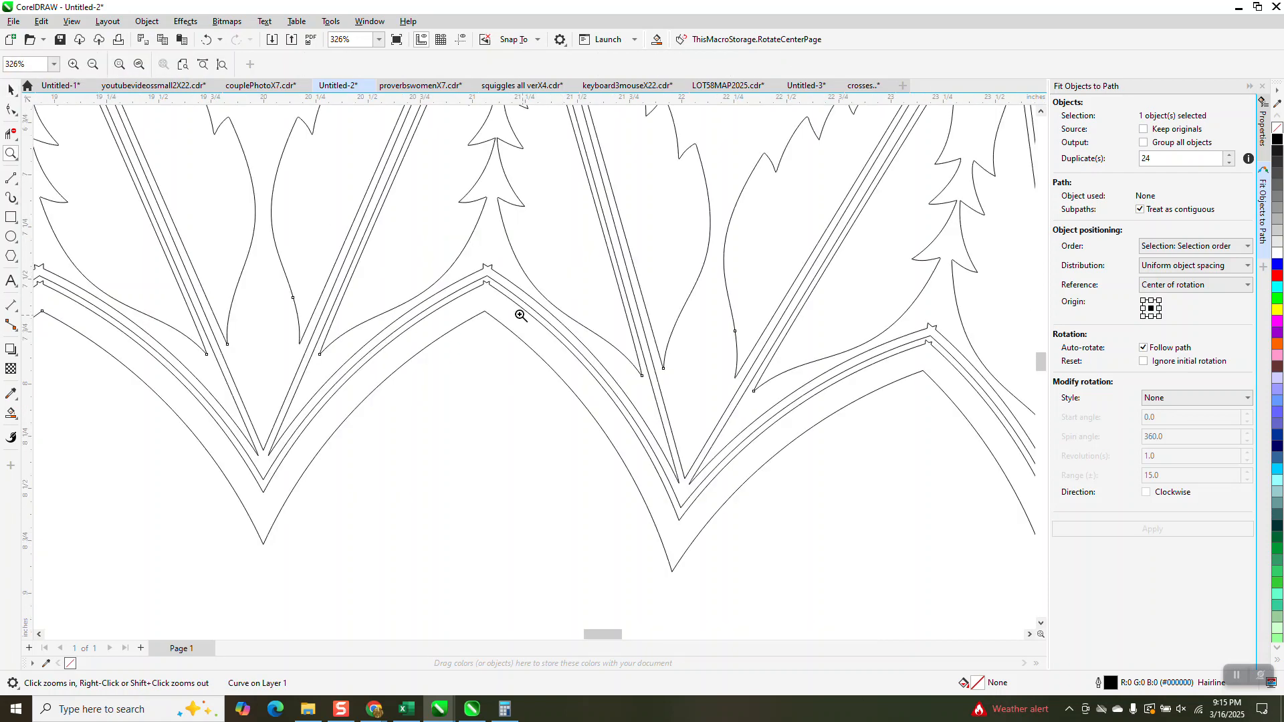
{"action": "scroll", "coordinate": [491, 303], "scroll_direction": "down", "scroll_amount": 1}
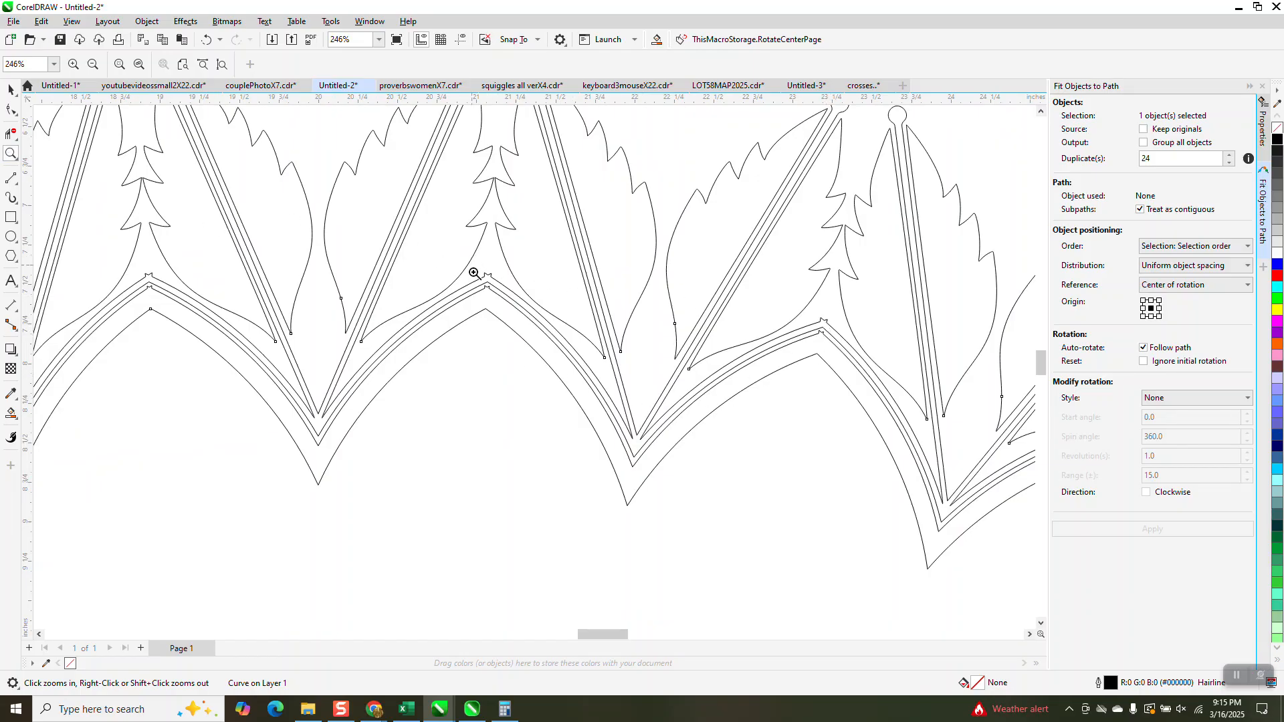
{"action": "left_click_drag", "start_coordinate": [474, 272], "coordinate": [510, 301]}
{"action": "scroll", "coordinate": [524, 265], "scroll_direction": "down", "scroll_amount": 2}
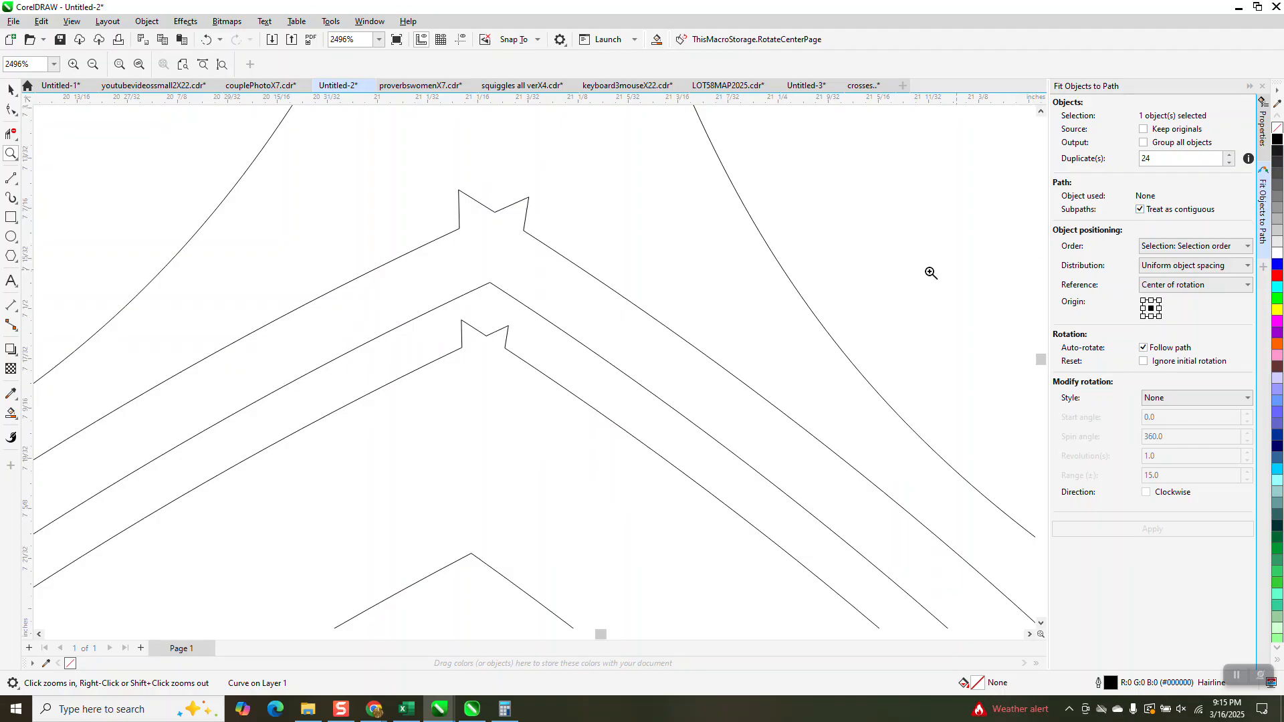
Try to flatten the outer border's top-centre seam by deleting its two spike-tip nodes and the remaining seam nodes
{"action": "left_click", "coordinate": [10, 110]}
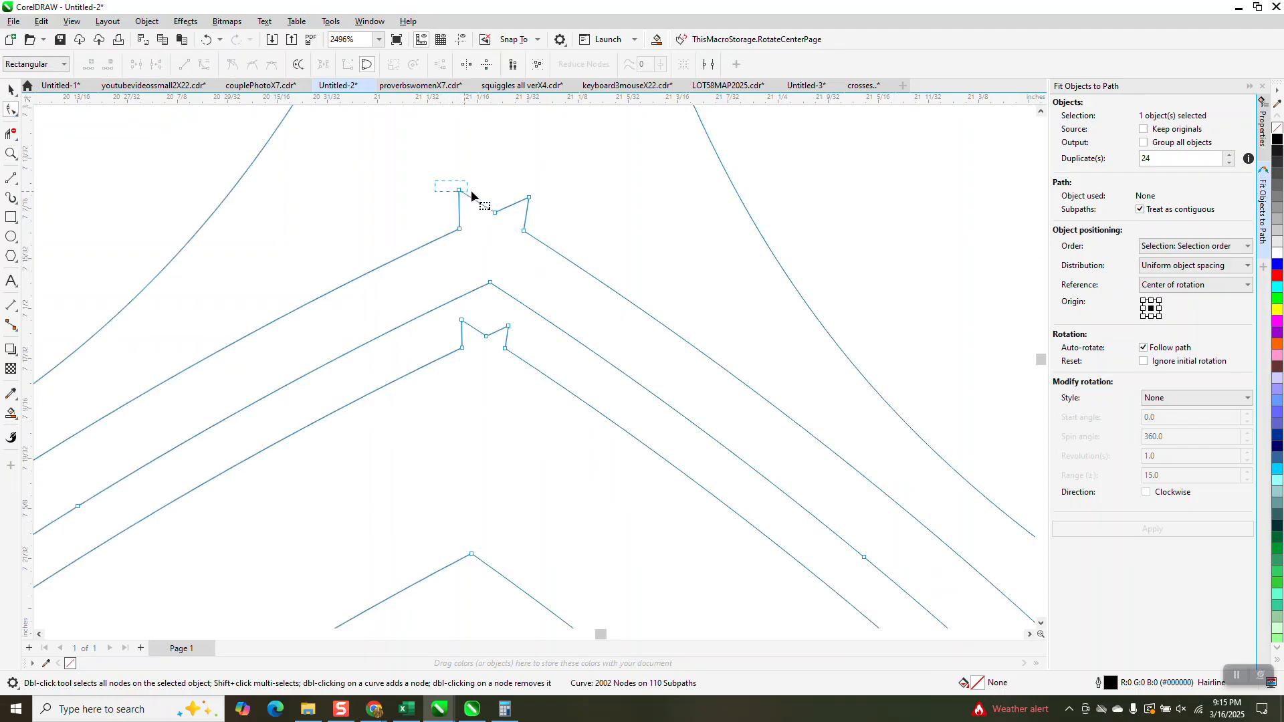
{"action": "left_click_drag", "start_coordinate": [551, 182], "coordinate": [553, 204]}
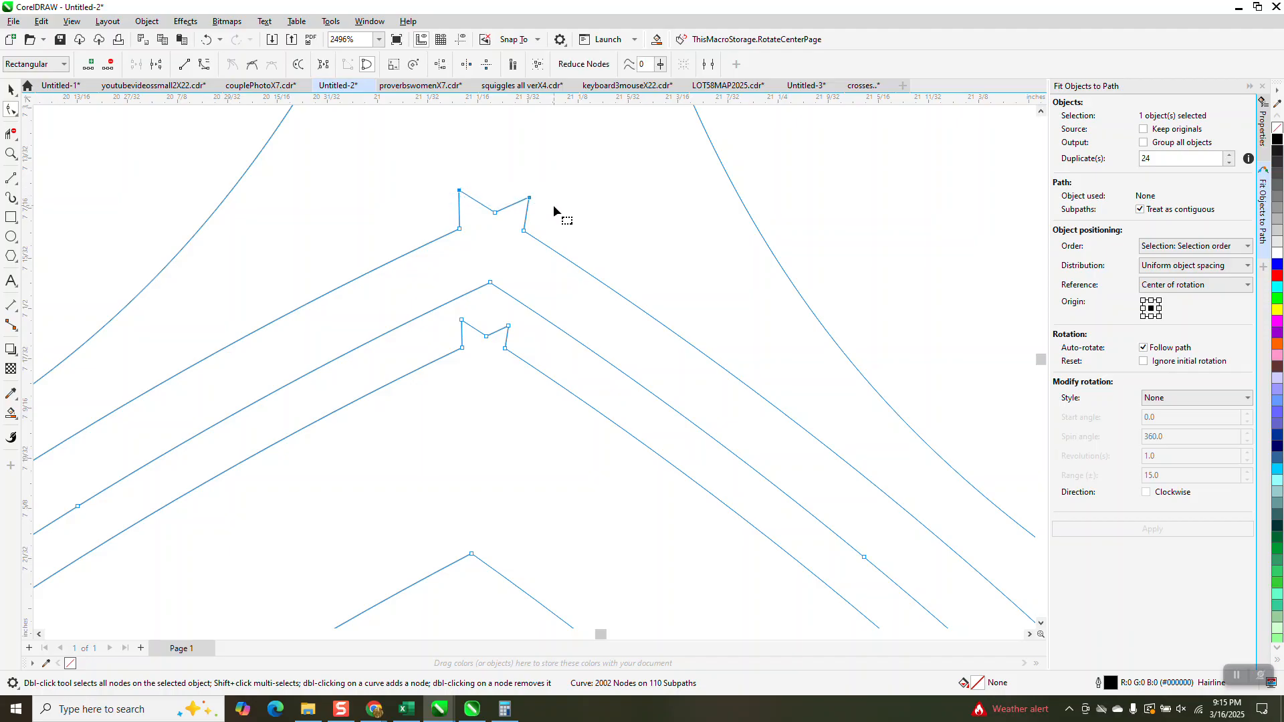
{"action": "key", "text": "Delete"}
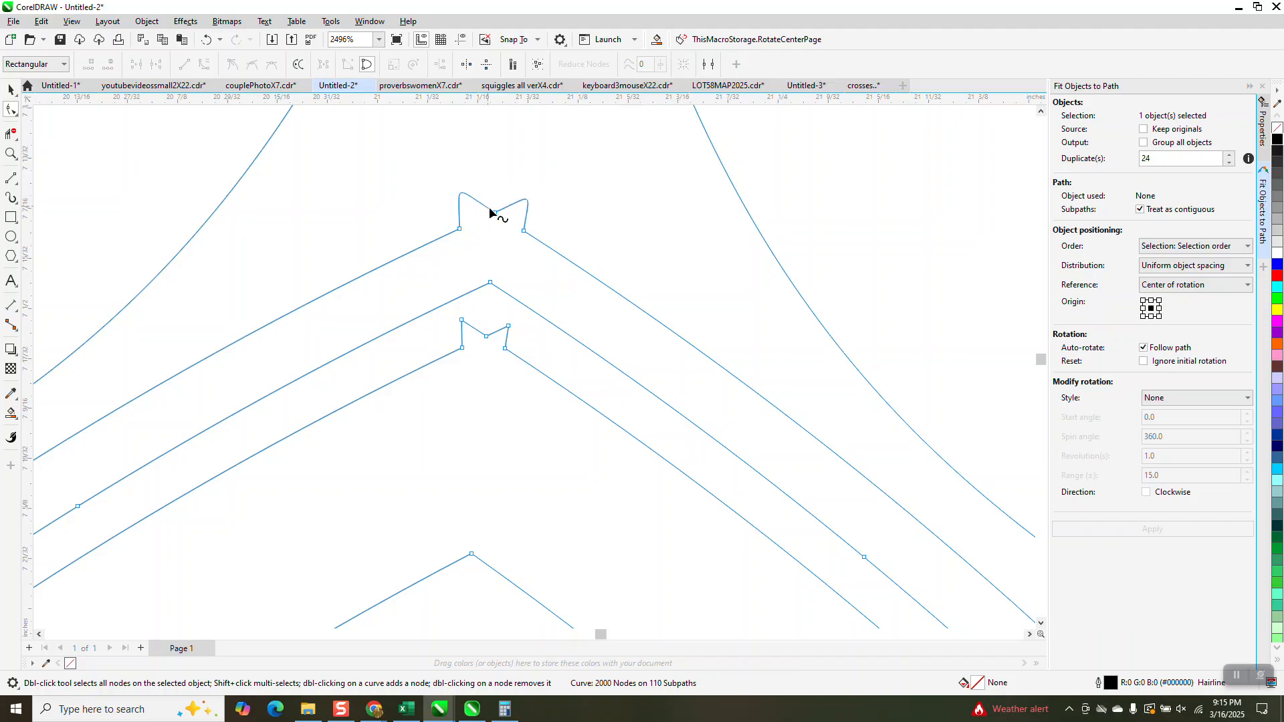
{"action": "double_click", "coordinate": [493, 212]}
{"action": "left_click_drag", "start_coordinate": [439, 188], "coordinate": [563, 256]}
{"action": "key", "text": "Delete"}
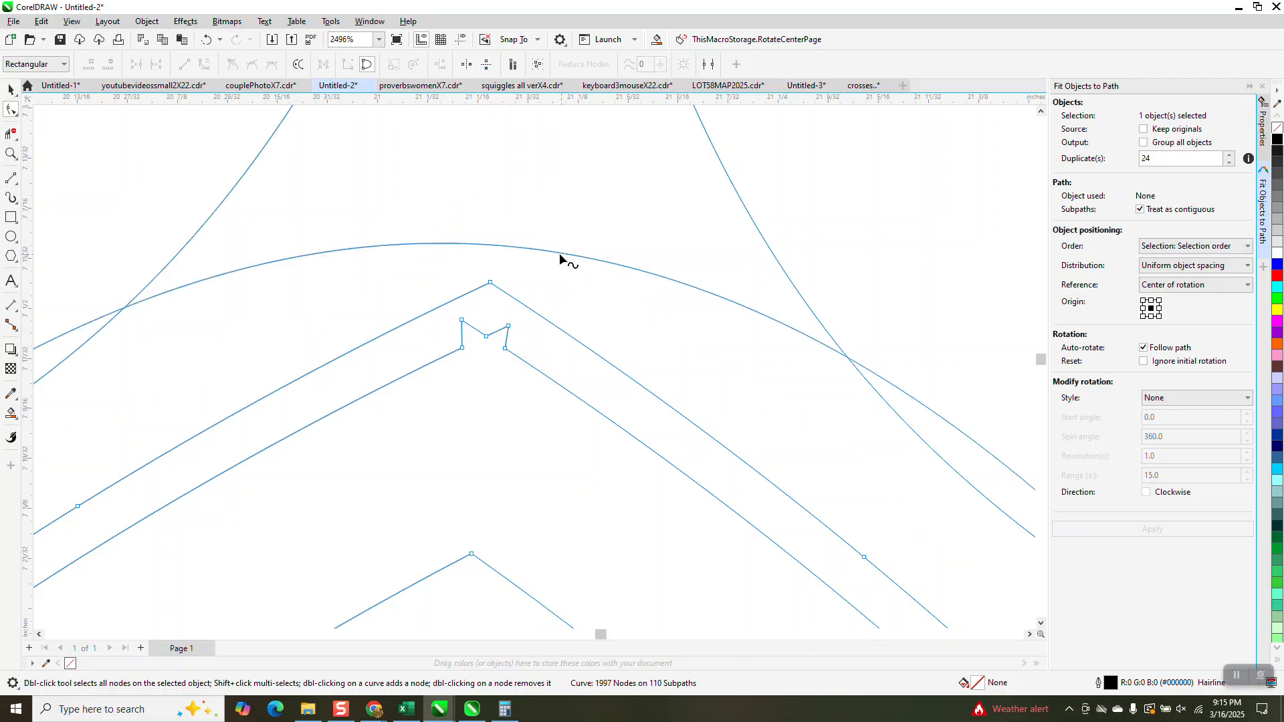
{"action": "left_click", "coordinate": [206, 39]}
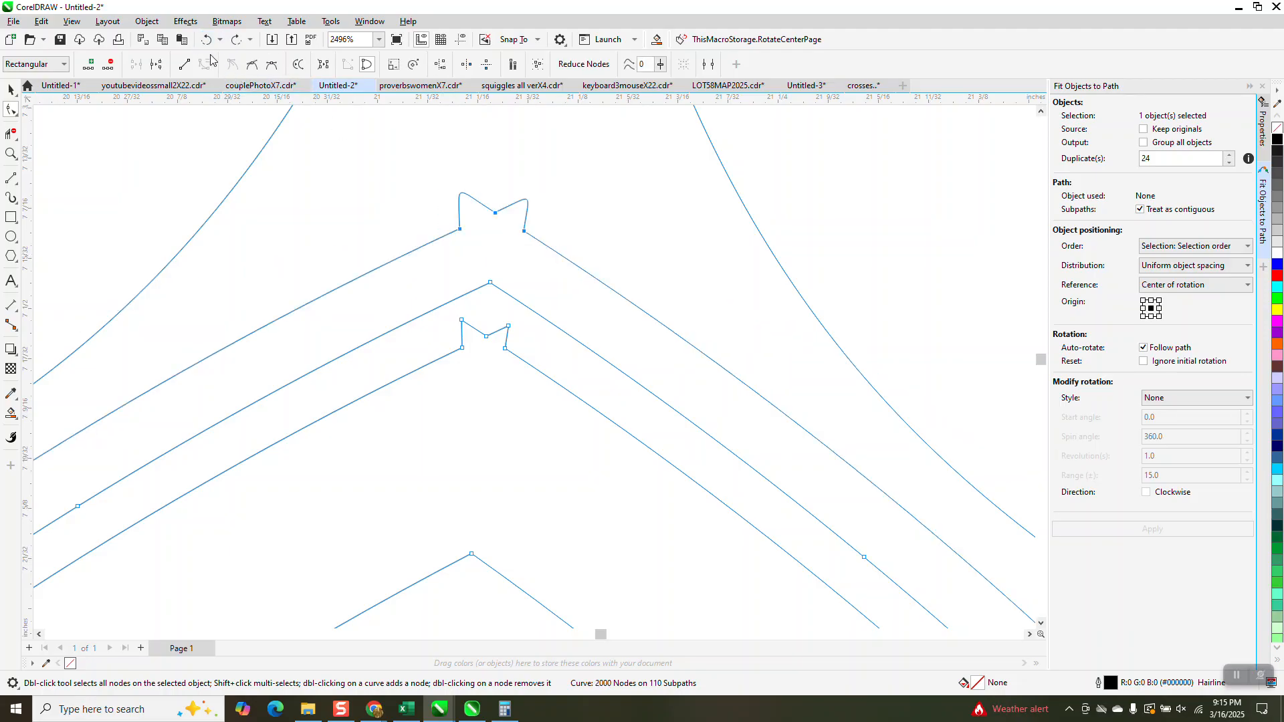
{"action": "left_click", "coordinate": [208, 41]}
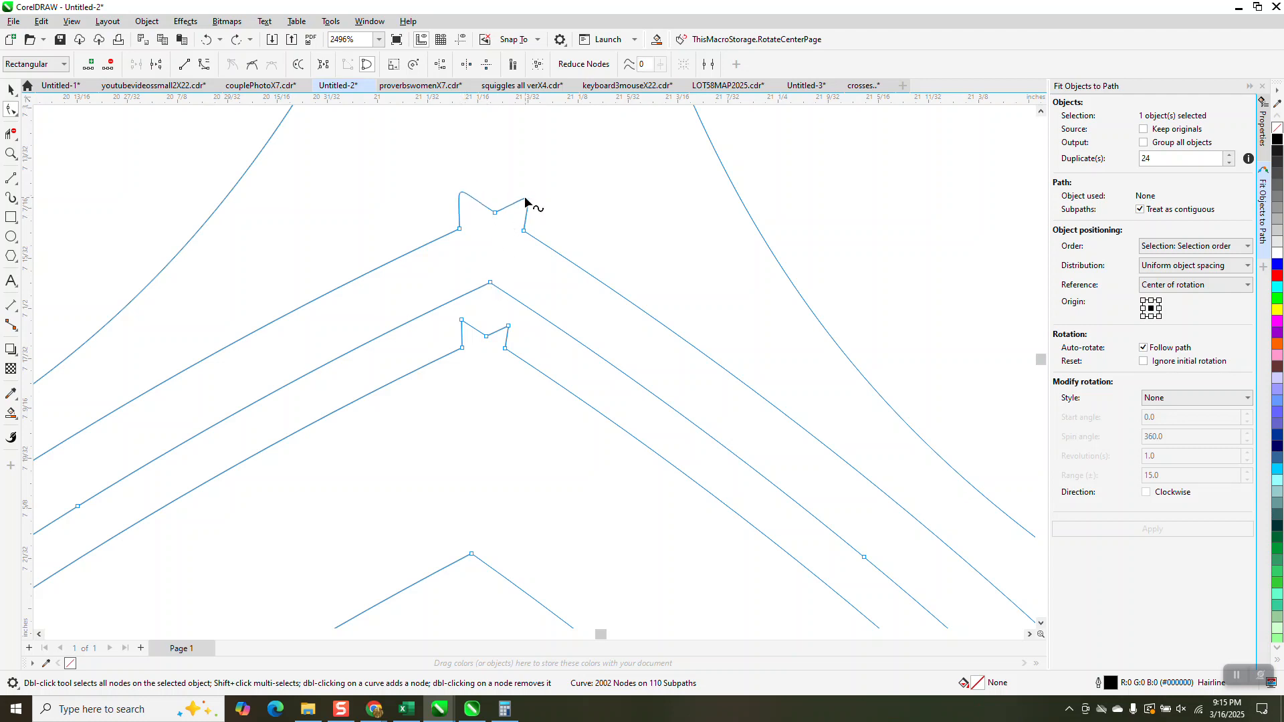
Try to straighten the outer top-centre seam by converting all of its selected nodes to lines at once
{"action": "key", "text": "Delete"}
{"action": "left_click_drag", "start_coordinate": [445, 188], "coordinate": [529, 236]}
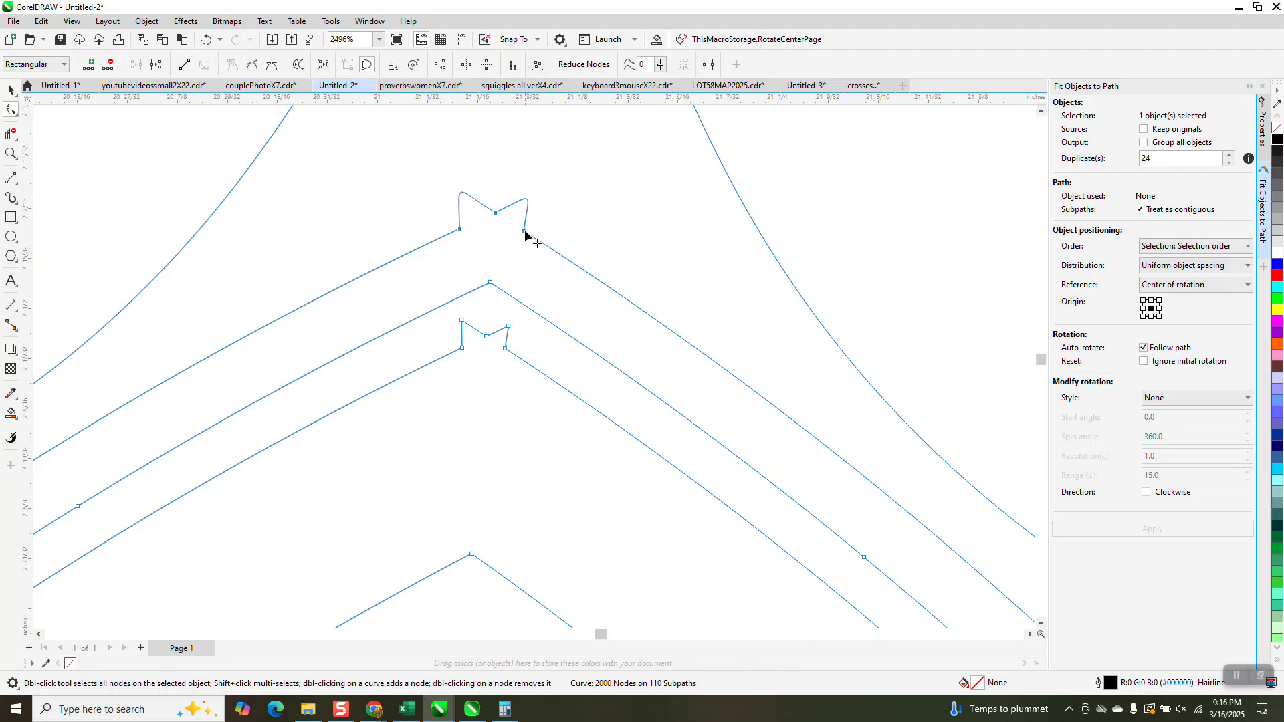
{"action": "right_click", "coordinate": [525, 234]}
{"action": "left_click", "coordinate": [573, 306]}
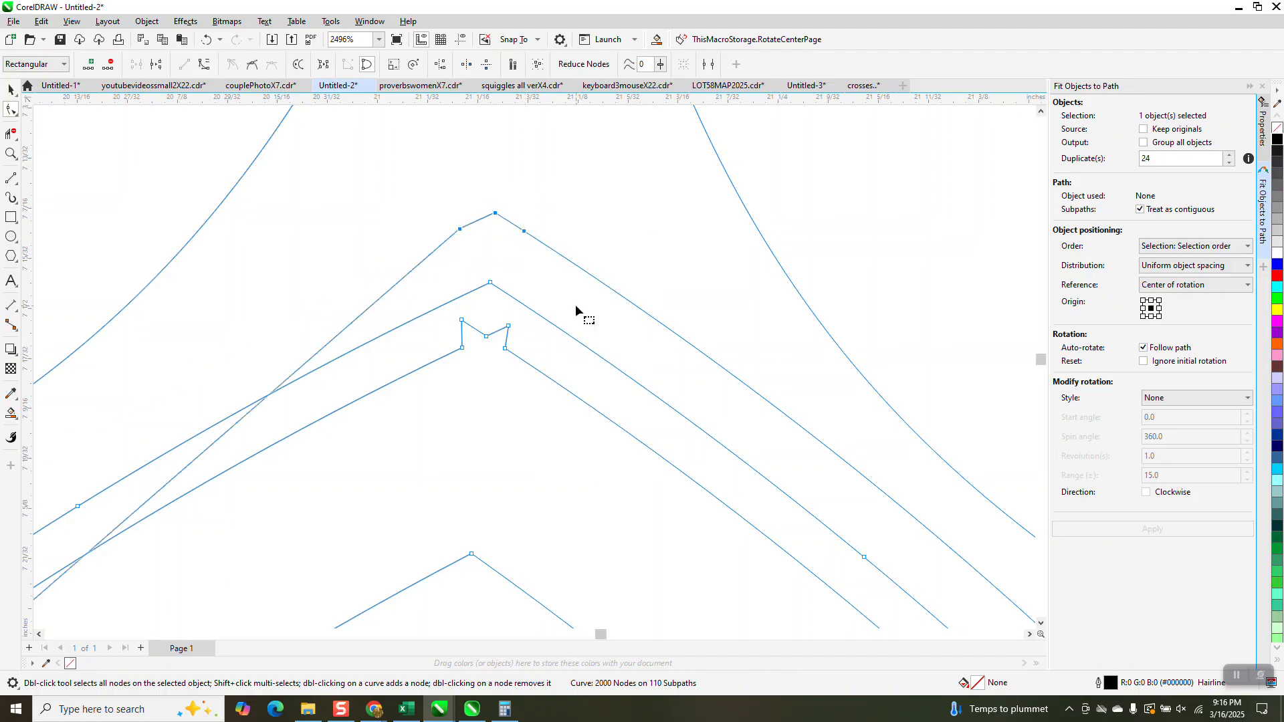
{"action": "left_click", "coordinate": [206, 39]}
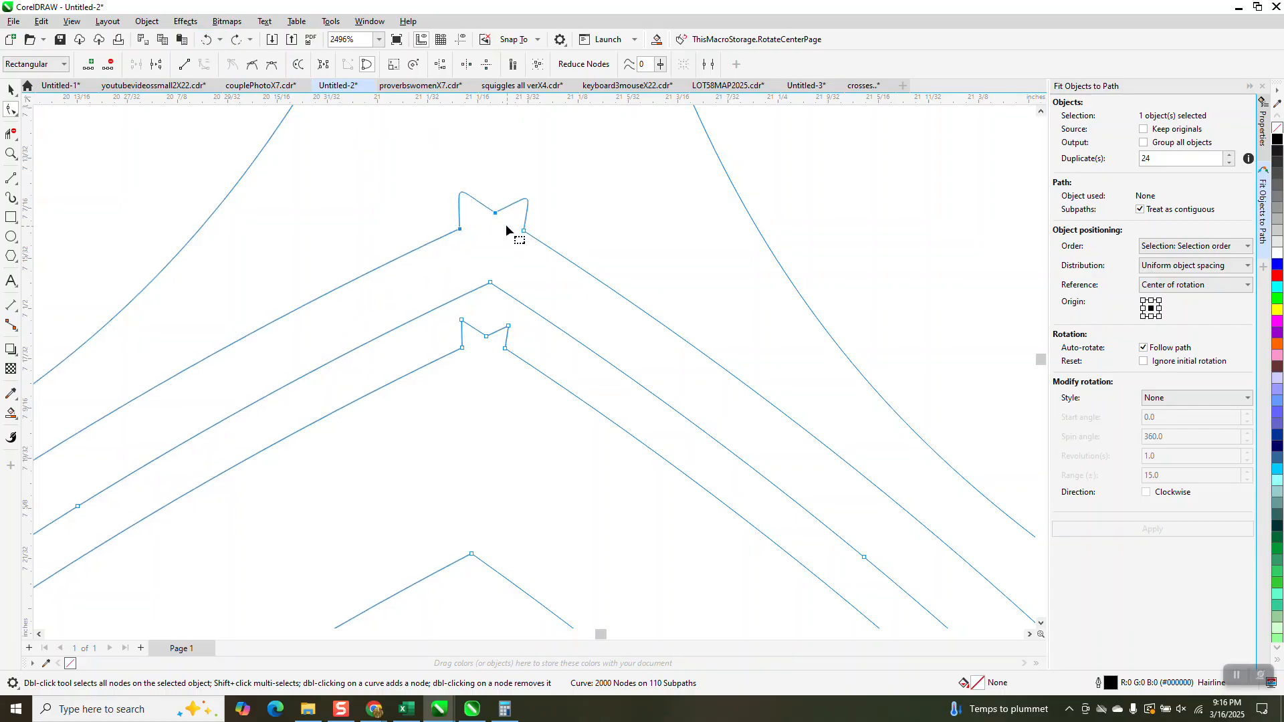
Try to flatten the outer seam's spikes by converting the segments at its middle and right base nodes to lines one by one
{"action": "left_click_drag", "start_coordinate": [489, 211], "coordinate": [495, 215]}
{"action": "right_click", "coordinate": [495, 216]}
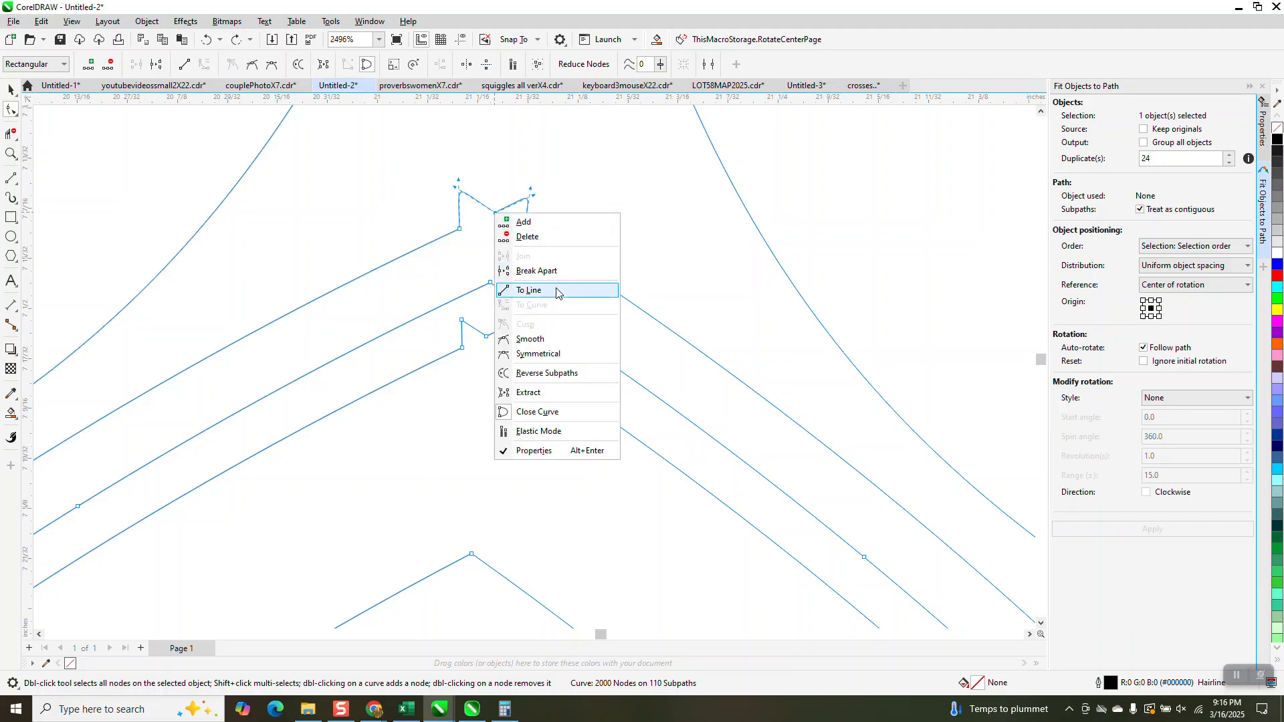
{"action": "left_click", "coordinate": [565, 288]}
{"action": "key", "text": "Delete"}
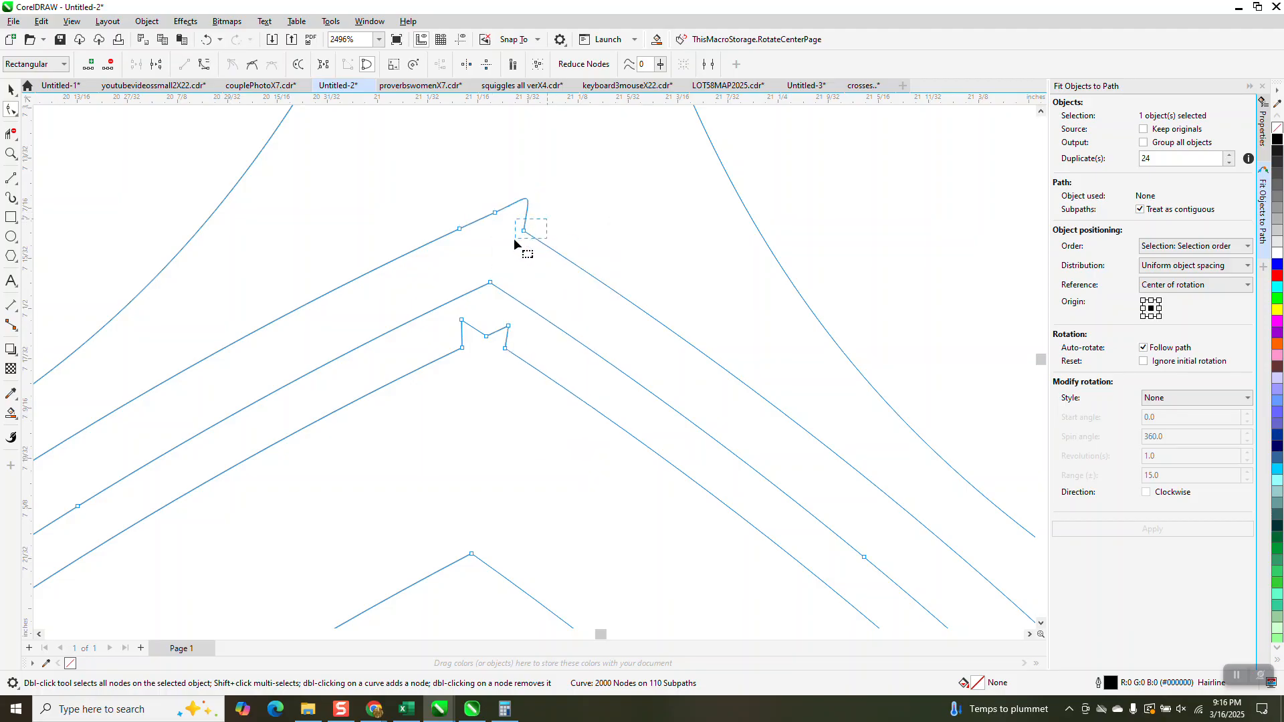
{"action": "right_click", "coordinate": [522, 231]}
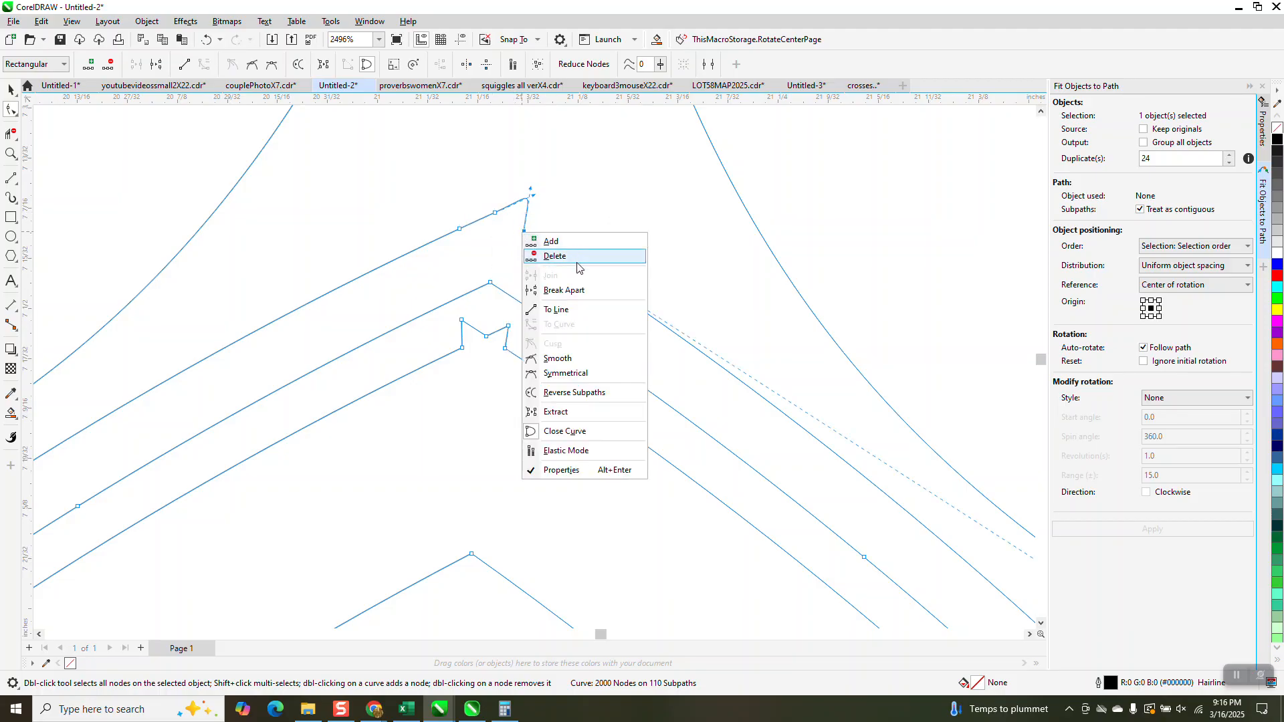
{"action": "left_click", "coordinate": [568, 312]}
{"action": "scroll", "coordinate": [524, 213], "scroll_direction": "down", "scroll_amount": 1}
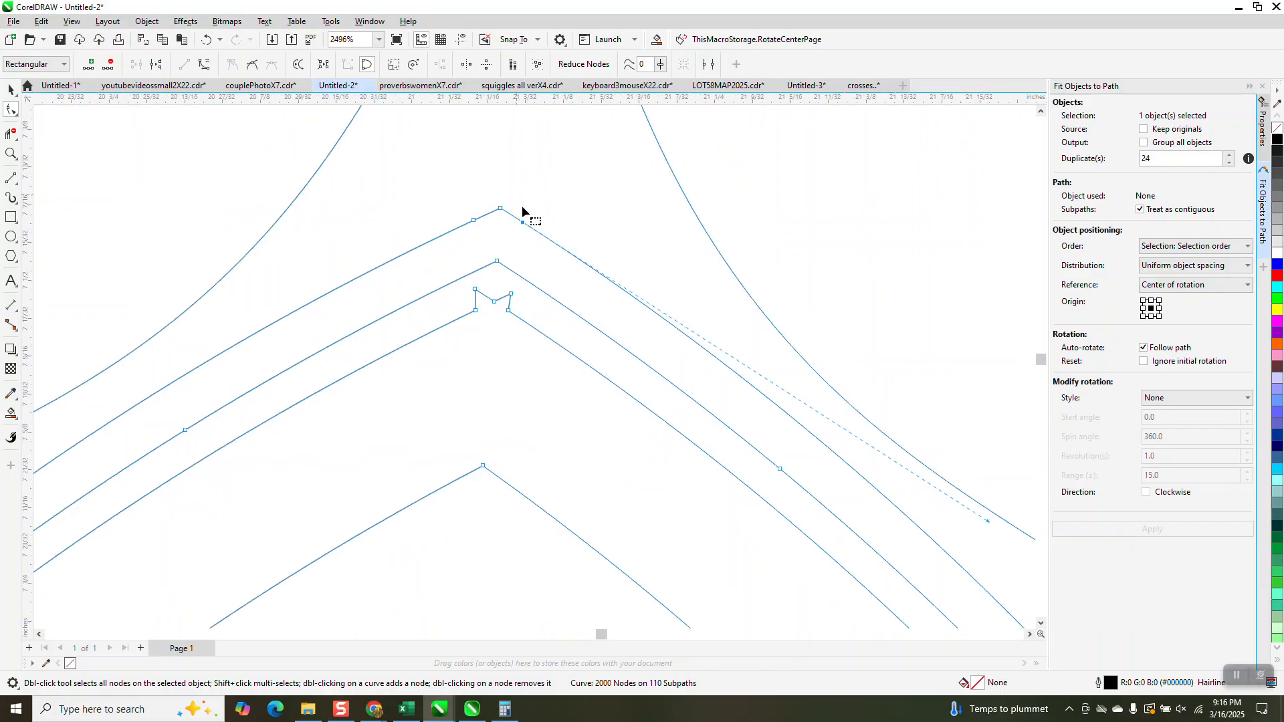
{"action": "scroll", "coordinate": [501, 298], "scroll_direction": "down", "scroll_amount": 1}
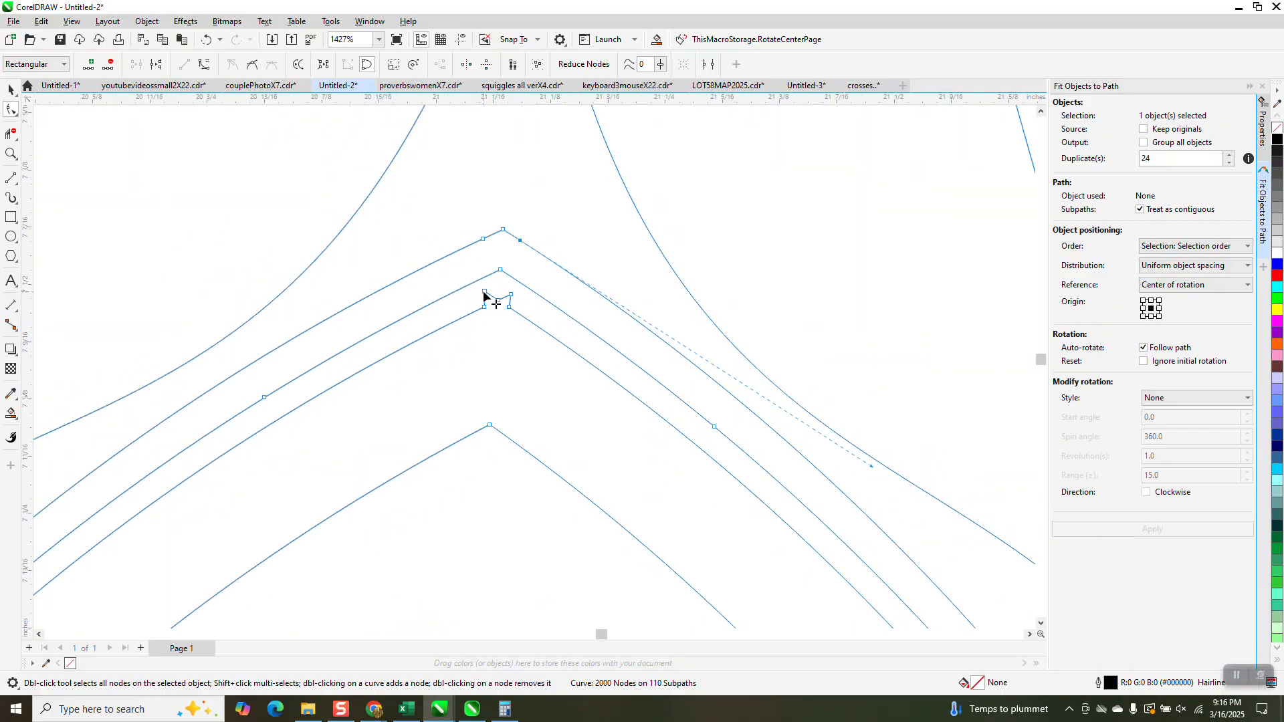
{"action": "left_click", "coordinate": [207, 41]}
{"action": "left_click", "coordinate": [205, 43]}
Fill the welded oval leaf frame with black and deselect it
{"action": "left_click", "coordinate": [1277, 138]}
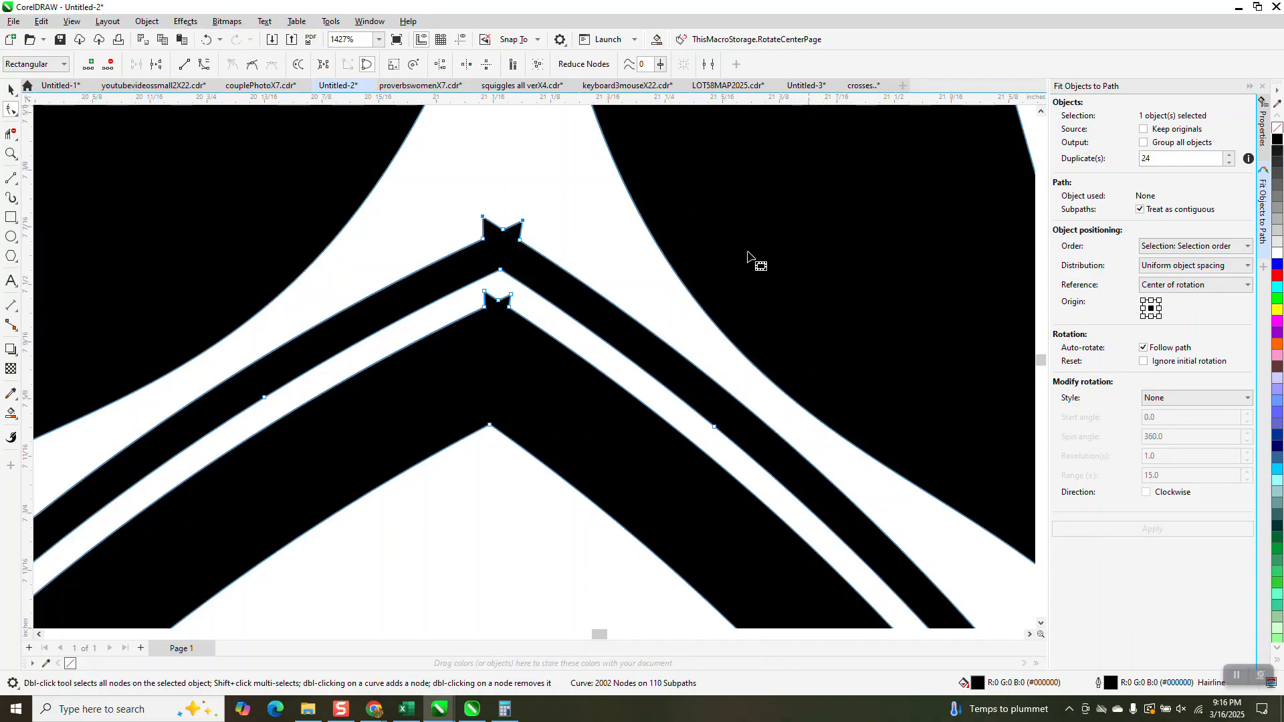
{"action": "scroll", "coordinate": [722, 264], "scroll_direction": "down", "scroll_amount": 6}
{"action": "scroll", "coordinate": [586, 309], "scroll_direction": "down", "scroll_amount": 2}
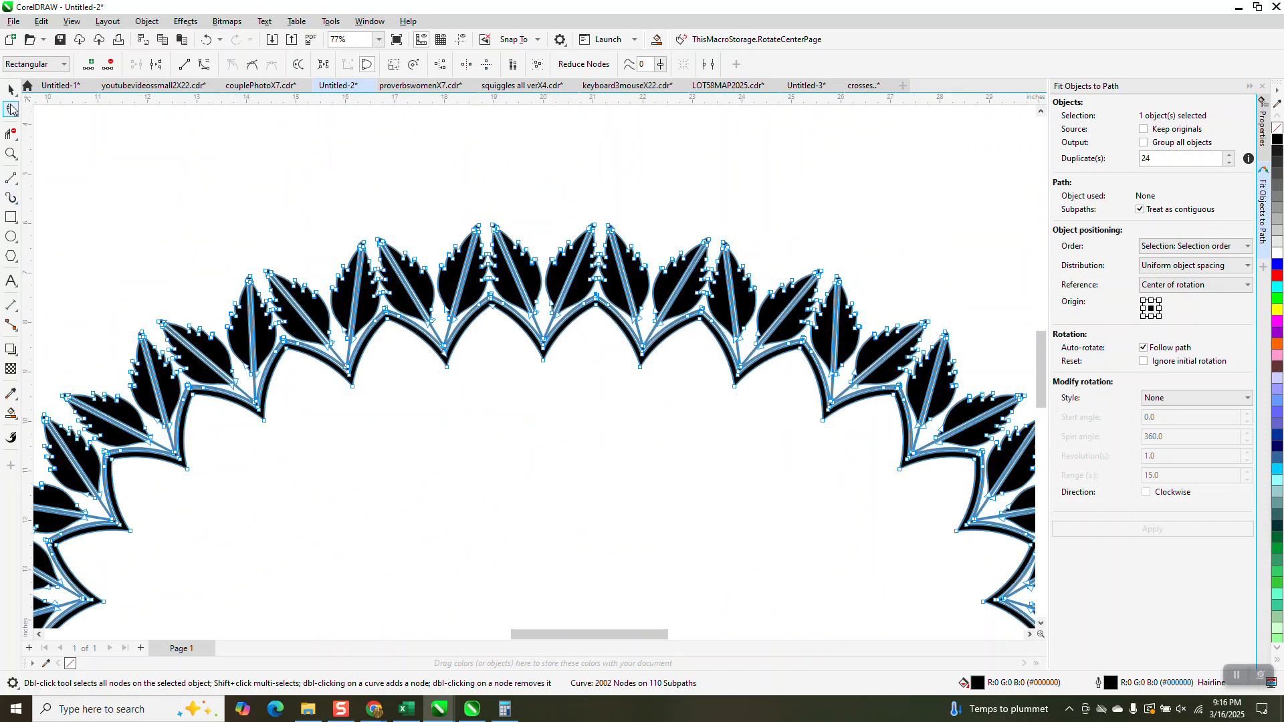
{"action": "key", "text": "space"}
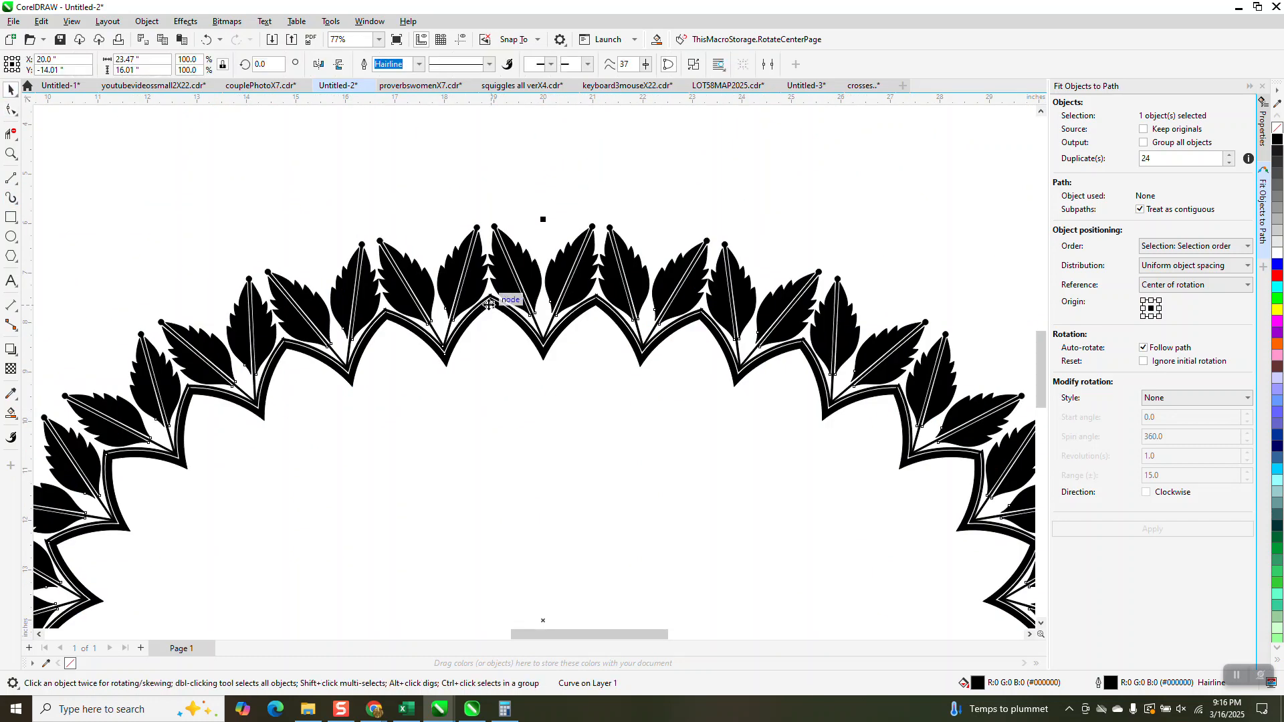
{"action": "scroll", "coordinate": [476, 240], "scroll_direction": "down", "scroll_amount": 1}
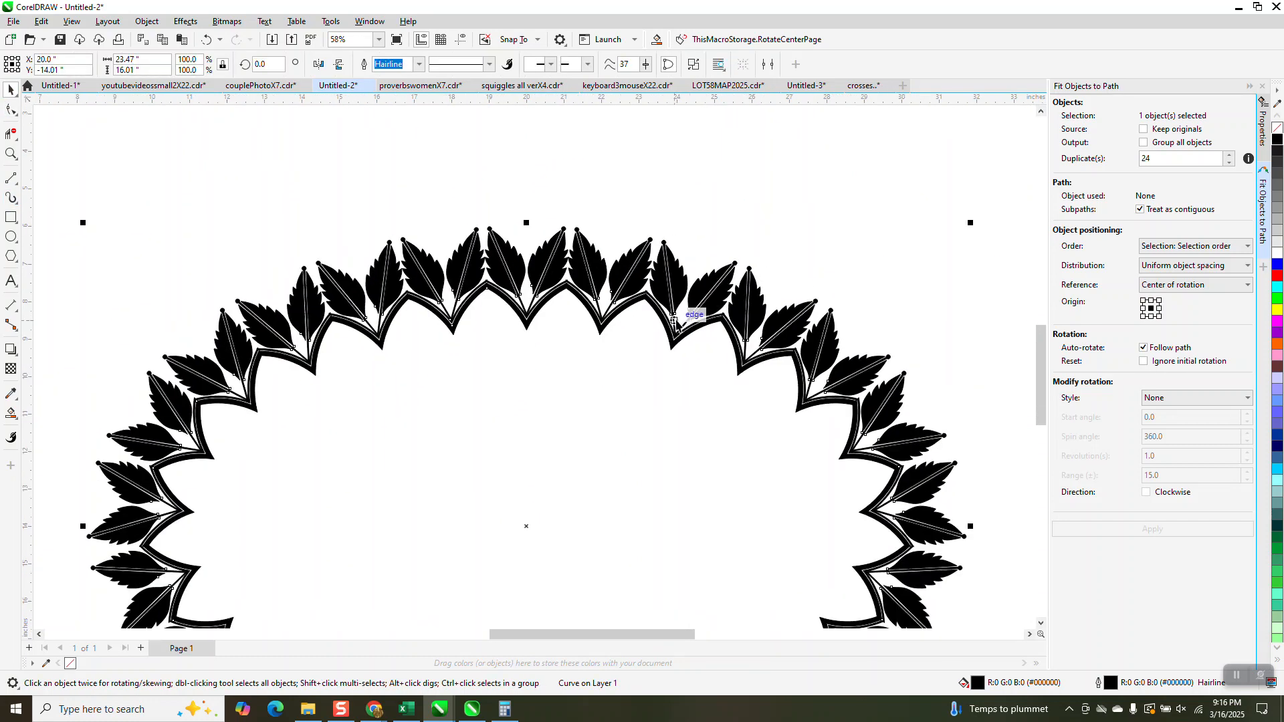
{"action": "scroll", "coordinate": [297, 398], "scroll_direction": "down", "scroll_amount": 4}
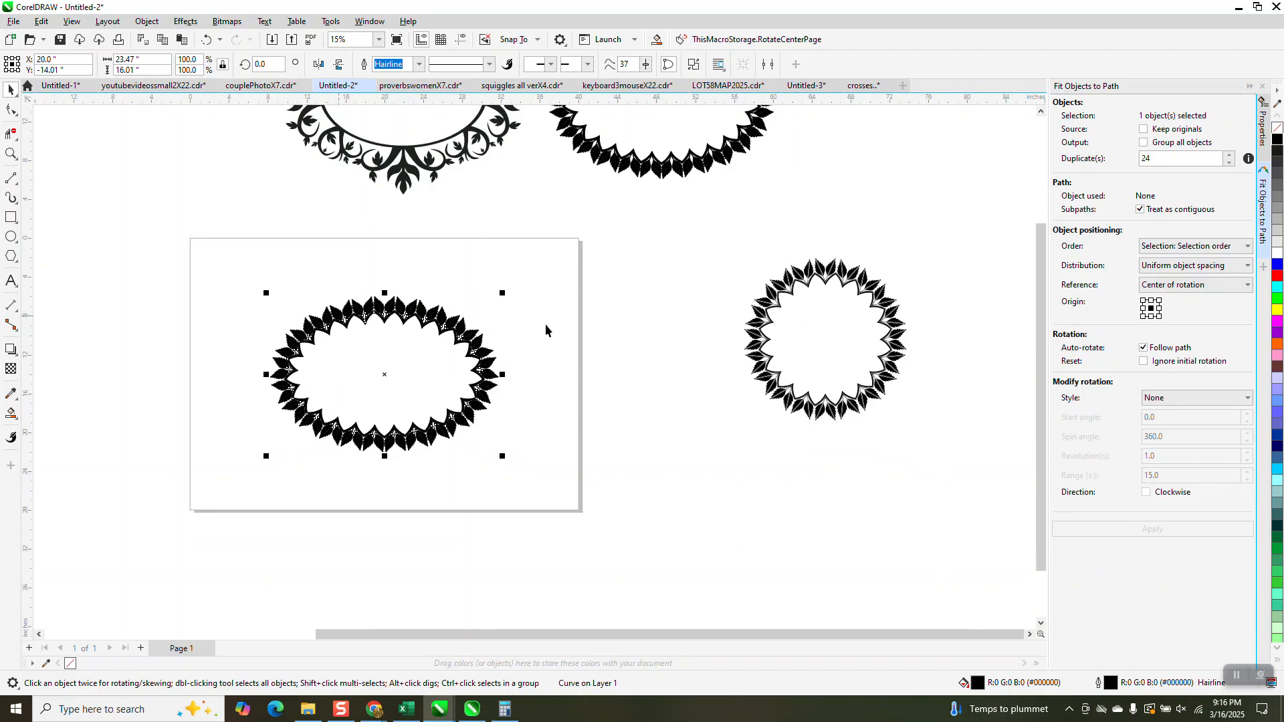
{"action": "key", "text": "Escape"}
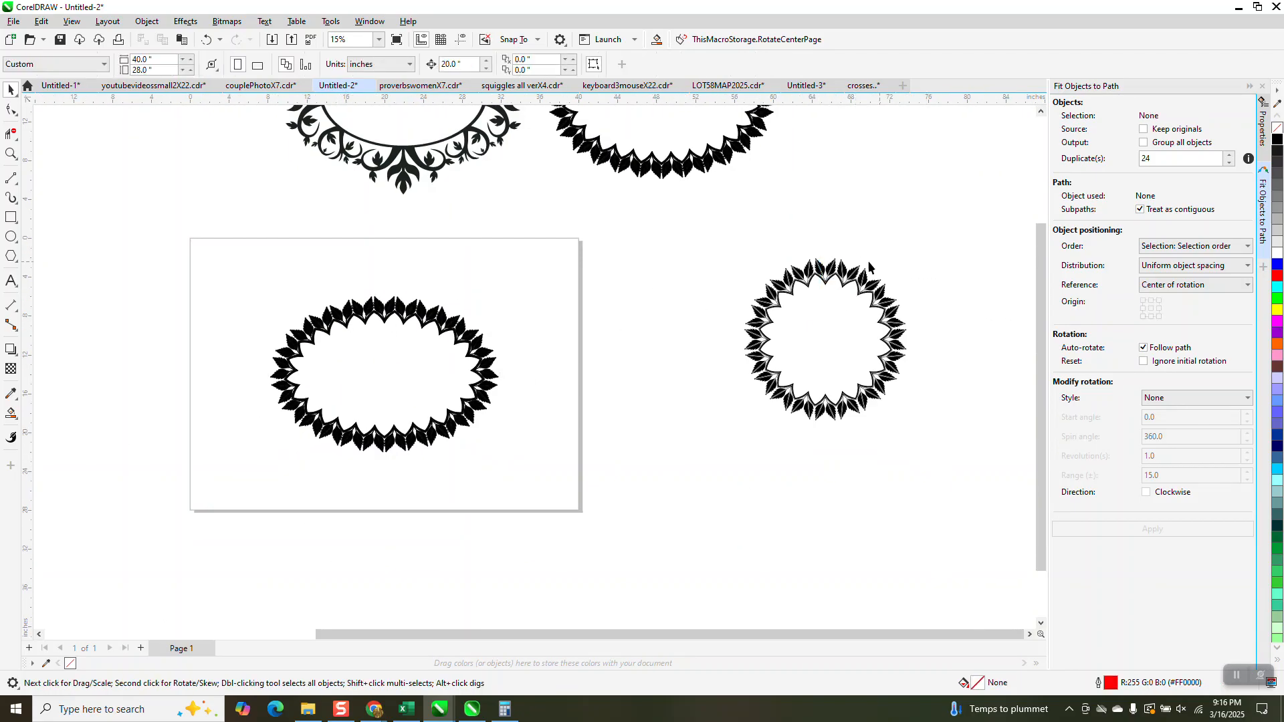
Examine the circular leaf frame's seams up close and review the other frames and the filled oval leaf frame
{"action": "left_click", "coordinate": [11, 153]}
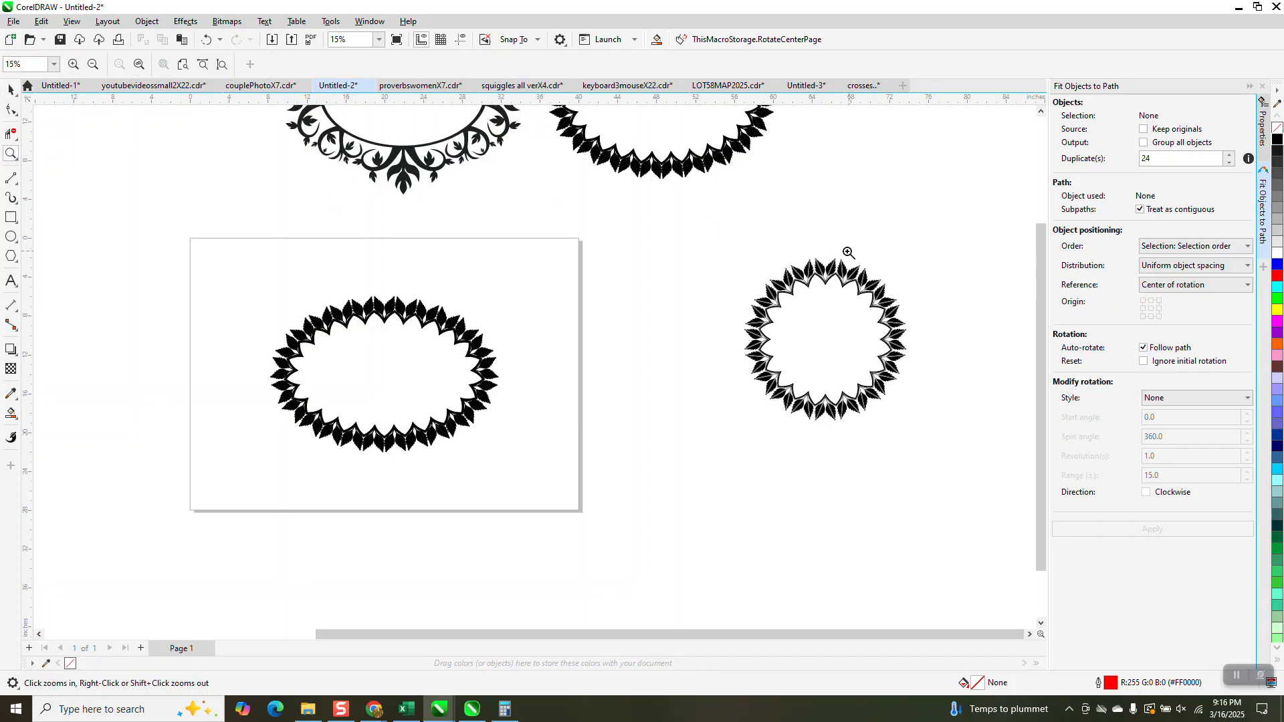
{"action": "left_click_drag", "start_coordinate": [803, 251], "coordinate": [850, 289]}
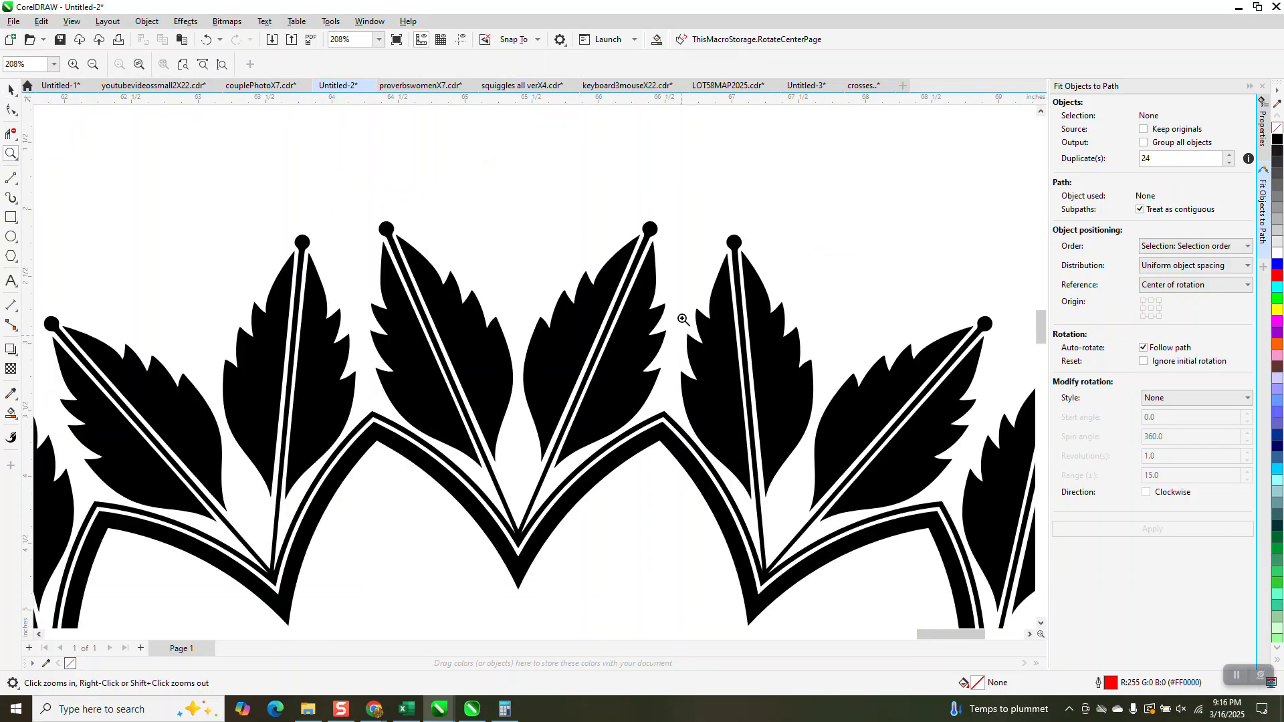
{"action": "scroll", "coordinate": [684, 293], "scroll_direction": "up", "scroll_amount": 3}
{"action": "scroll", "coordinate": [683, 295], "scroll_direction": "down", "scroll_amount": 5}
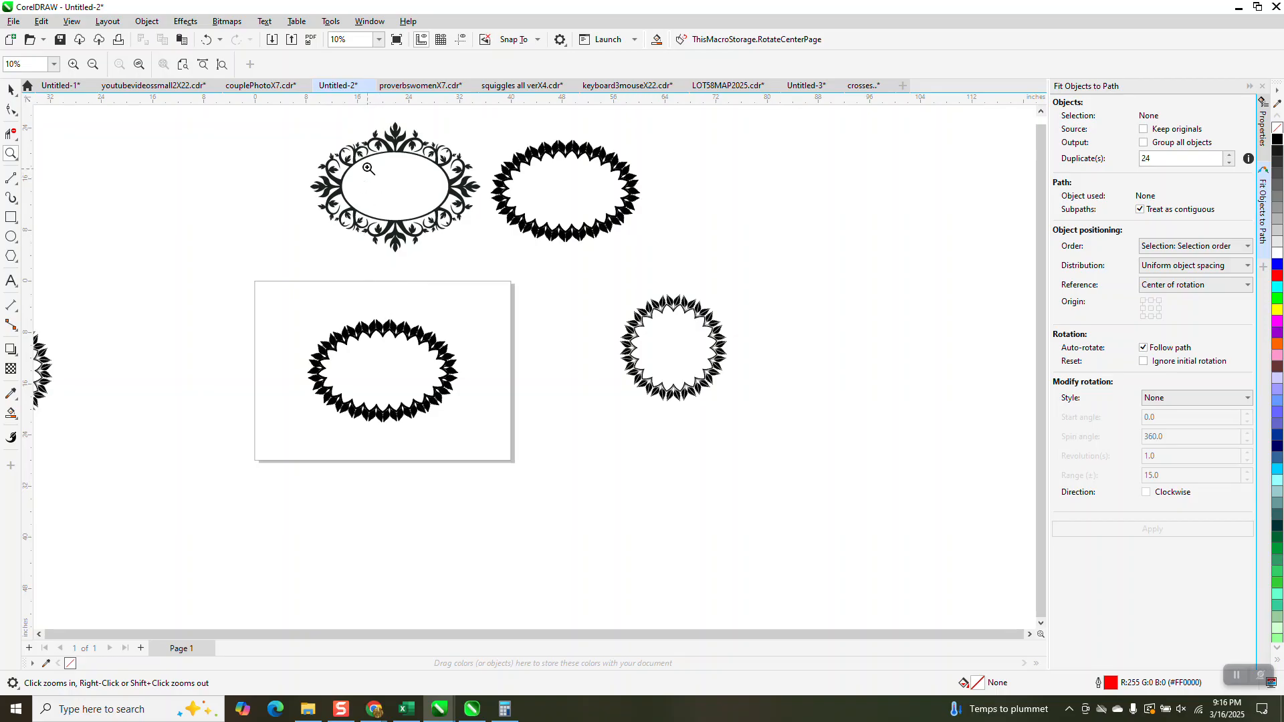
{"action": "left_click_drag", "start_coordinate": [357, 137], "coordinate": [522, 226]}
{"action": "scroll", "coordinate": [536, 235], "scroll_direction": "down", "scroll_amount": 6}
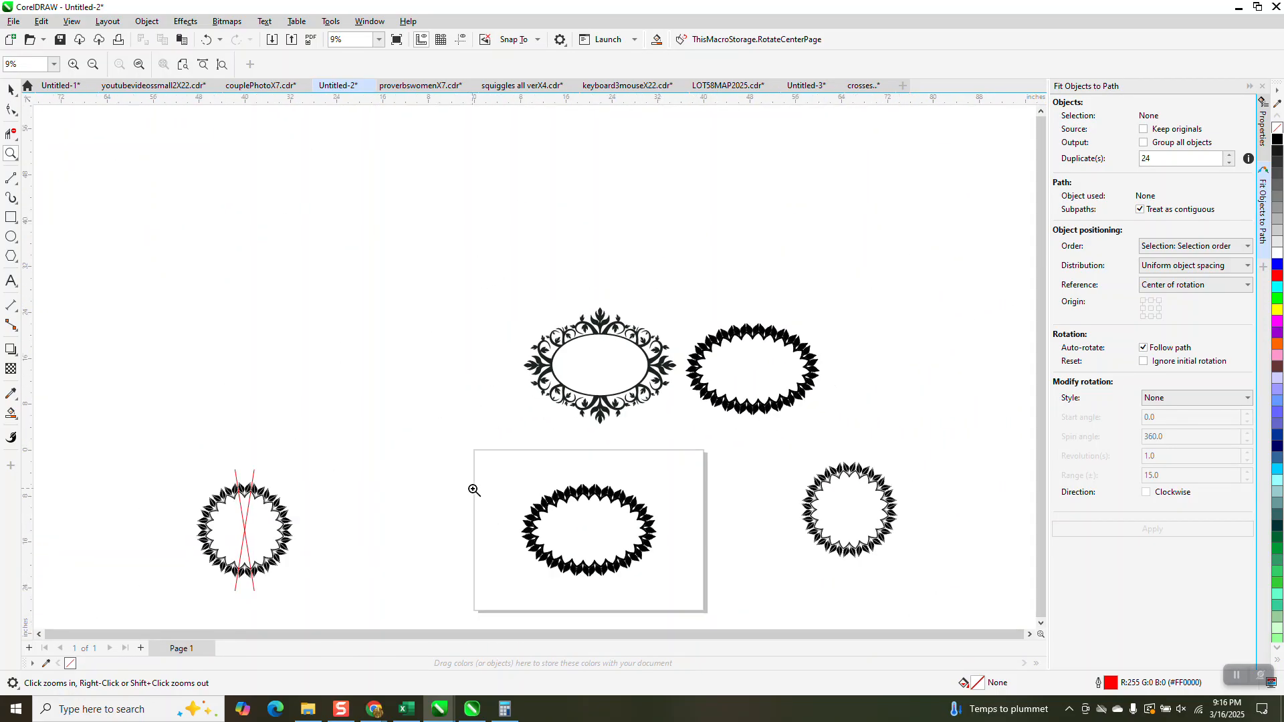
{"action": "left_click_drag", "start_coordinate": [488, 494], "coordinate": [709, 591]}
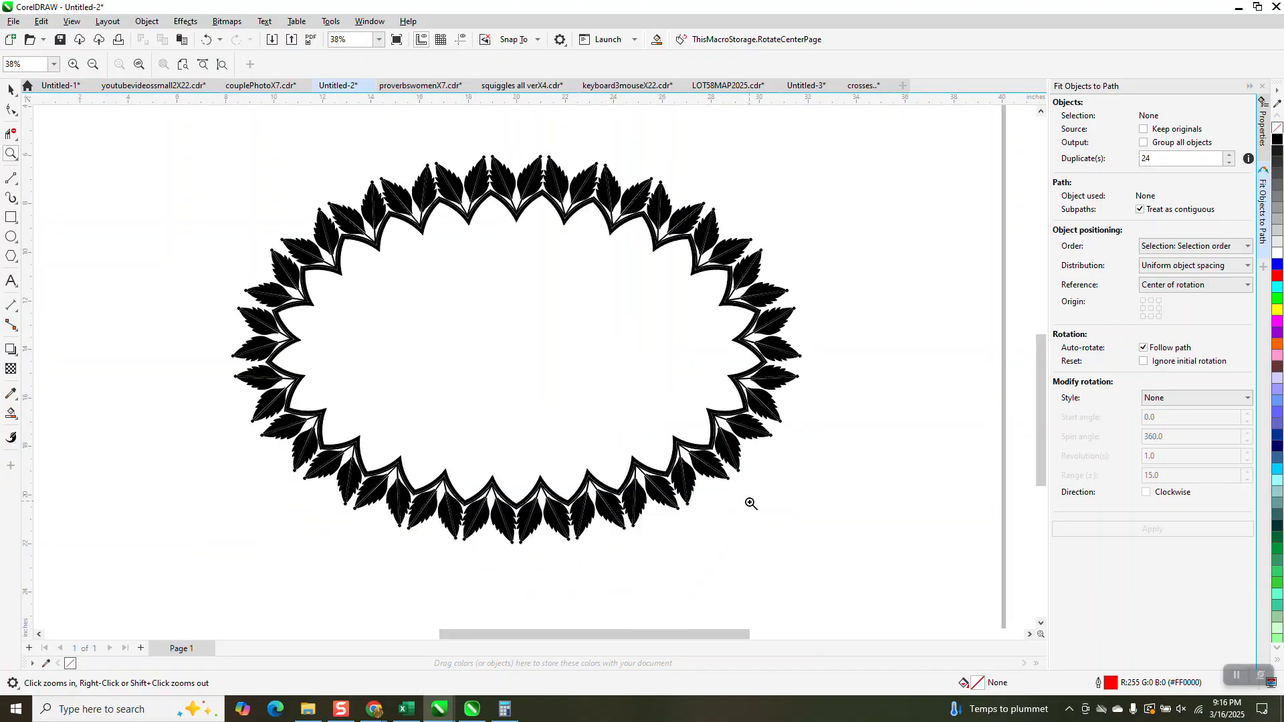